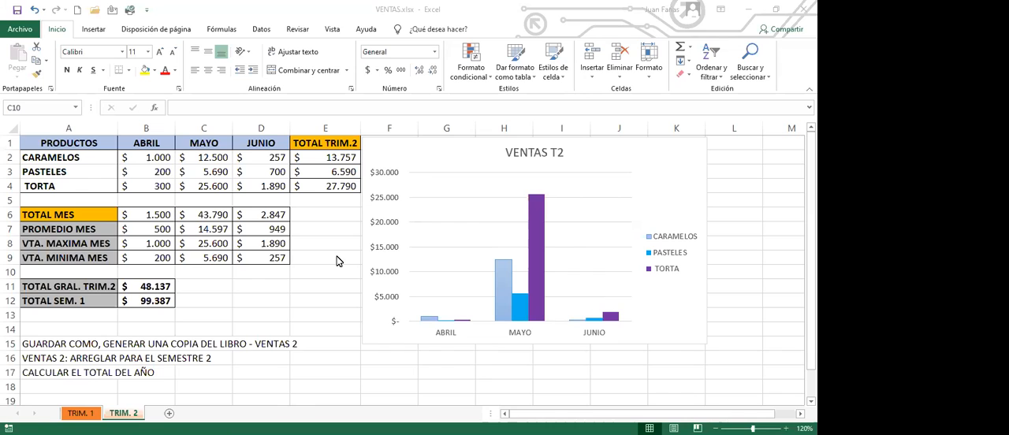
click(260, 184)
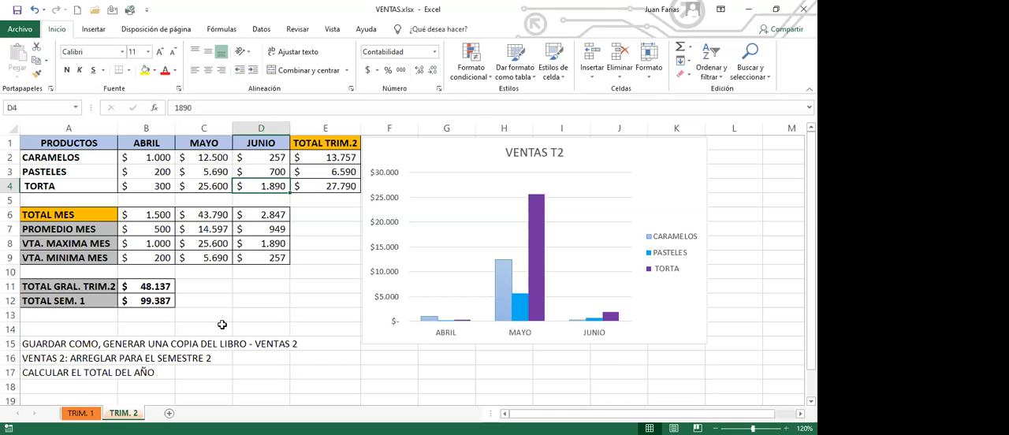
click(197, 215)
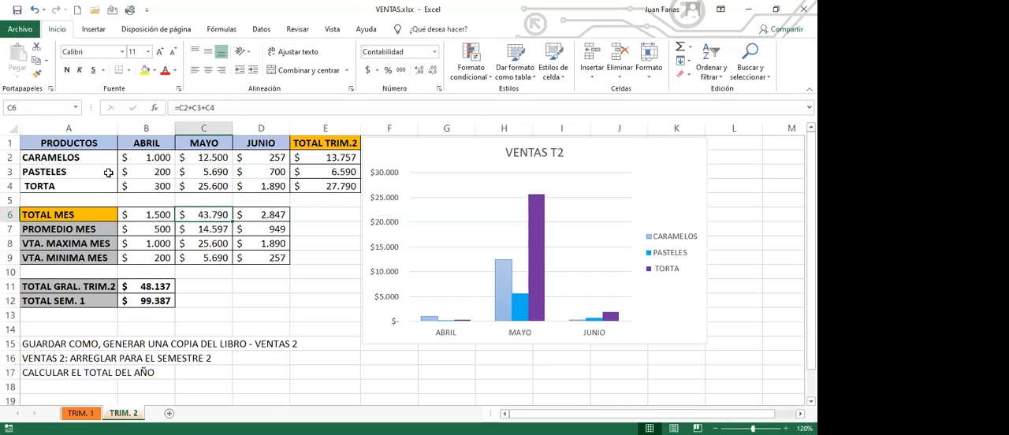
Step: Save a copy of the workbook as VENTAS 2.xlsx in the CURSO EXCEL BASICO GR folder
click(18, 30)
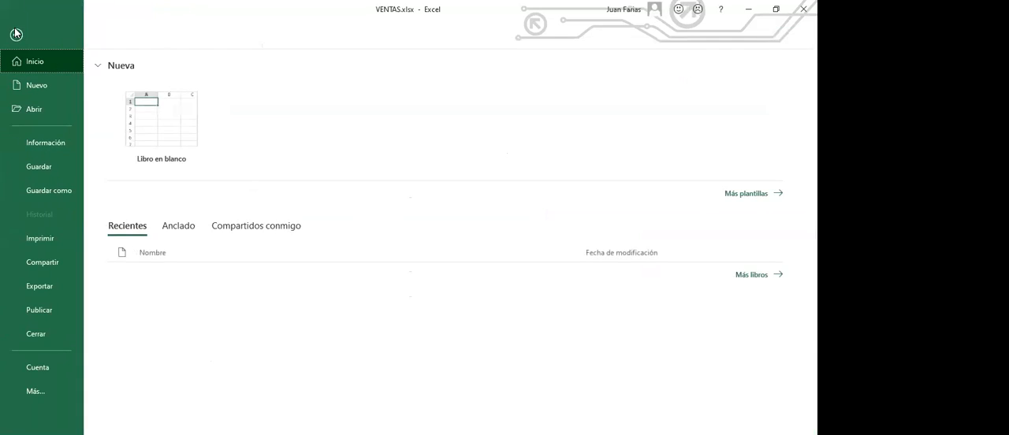
click(56, 195)
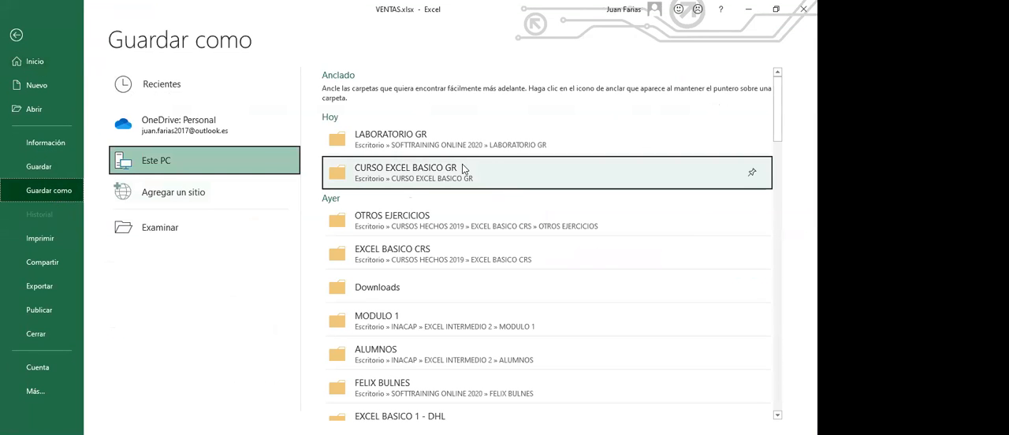
click(412, 183)
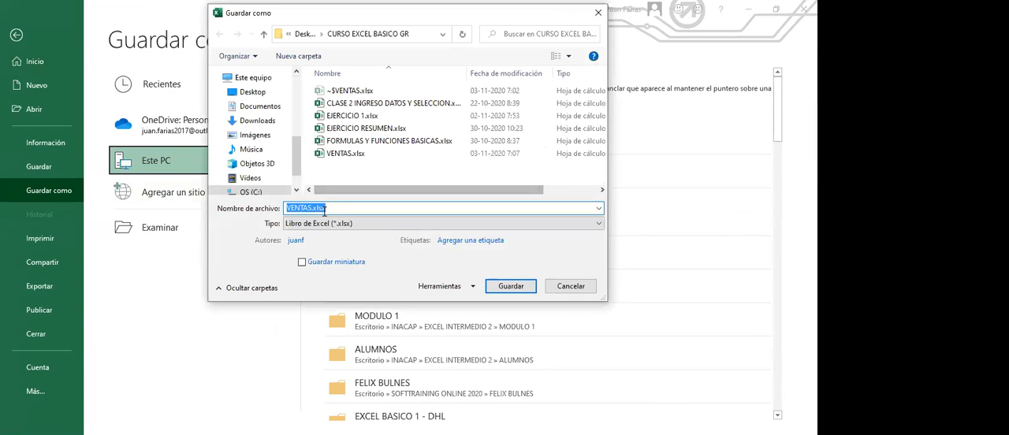
click(313, 207)
text(2)
key(BackSpace)
text(2)
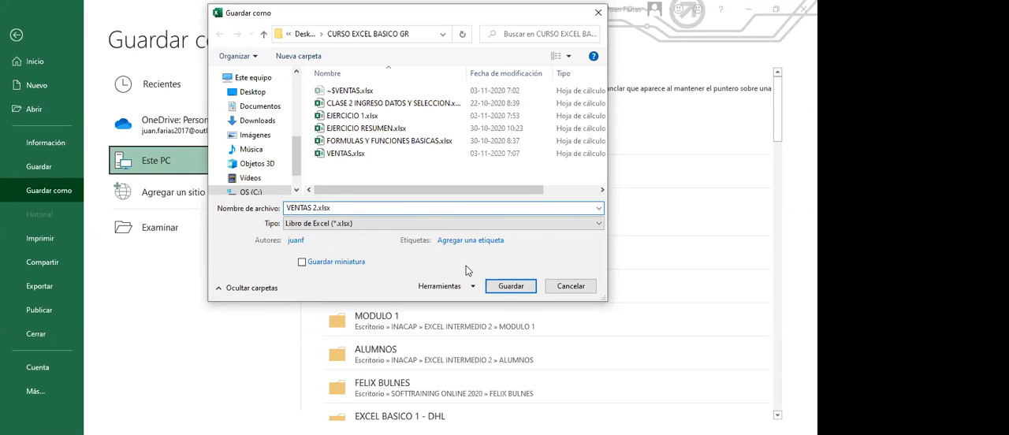
click(511, 286)
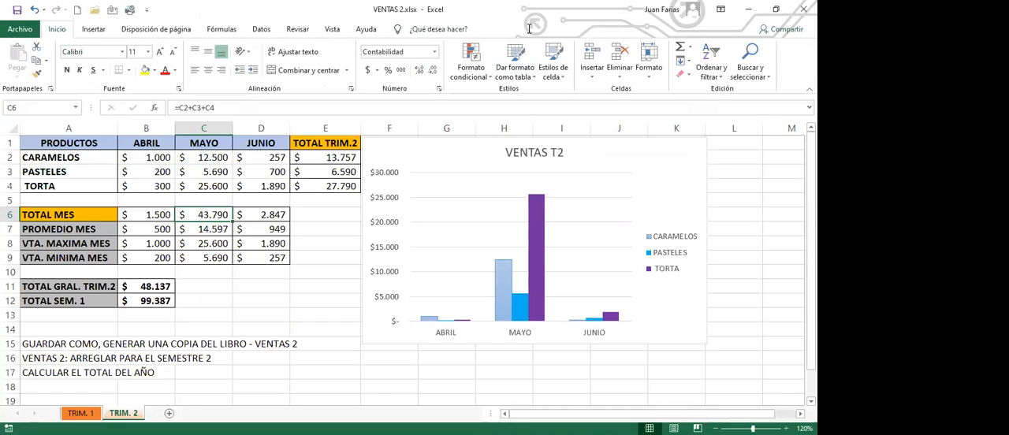
click(529, 28)
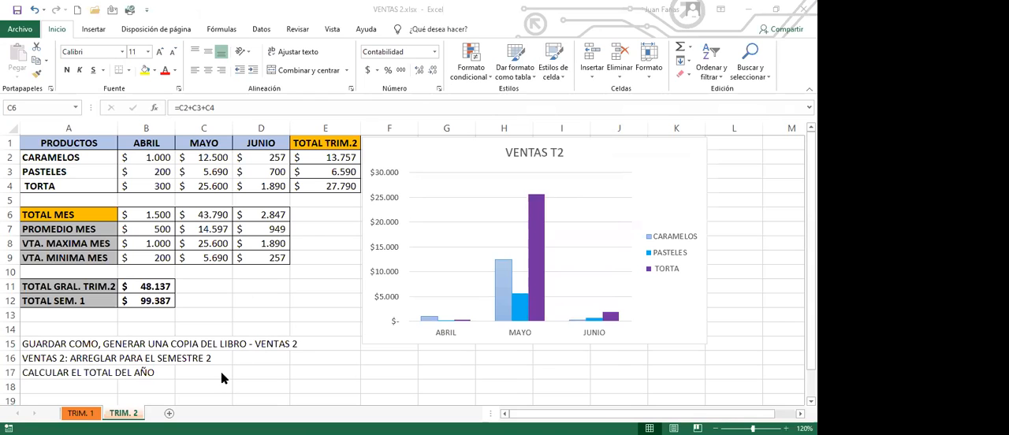
Step: Rename the TRIM. 1 sheet to TRIM. 3
click(80, 413)
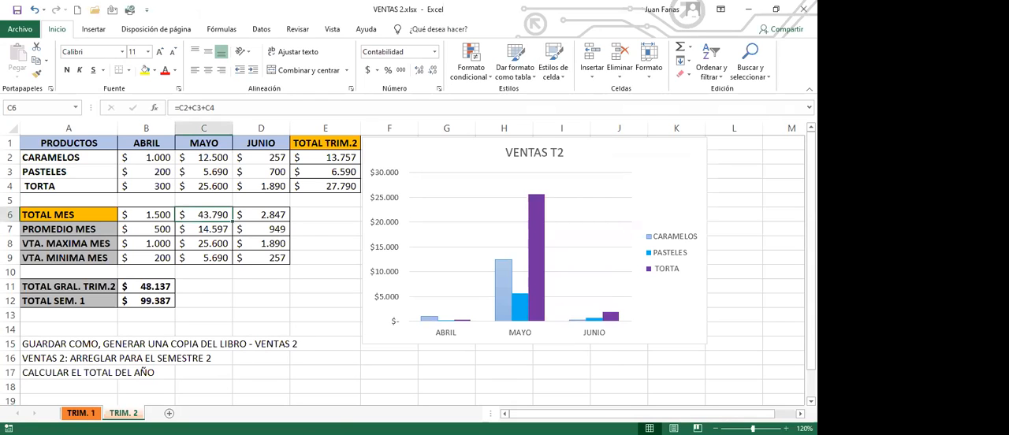
click(86, 413)
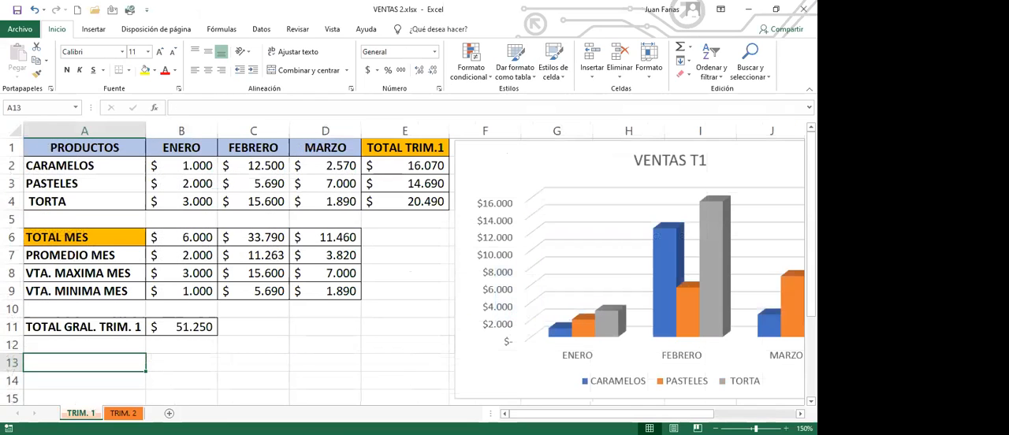
double_click(95, 413)
text(3)
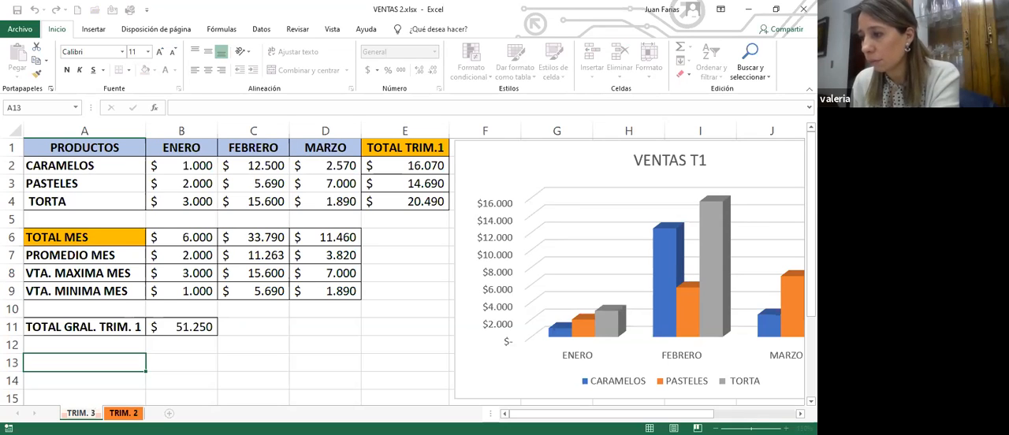
key(Return)
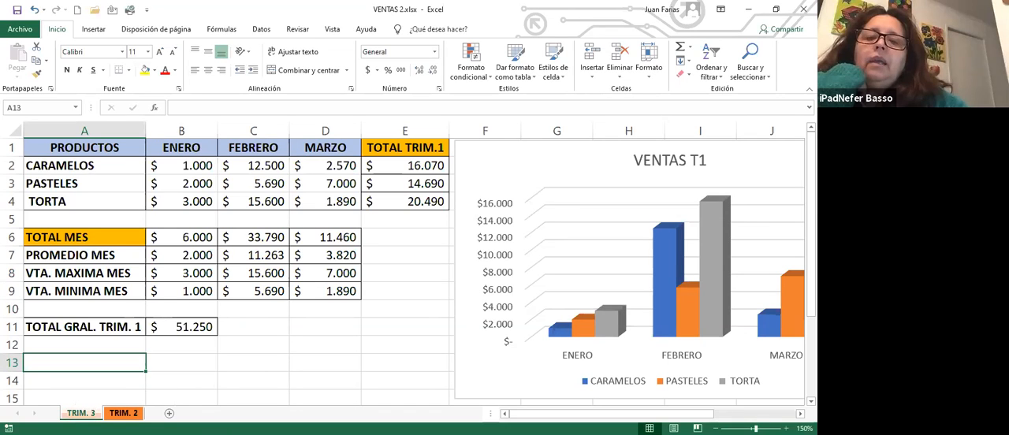
Step: Rename the TRIM. 2 sheet to TRIM. 4
key(ctrl+Page_Down)
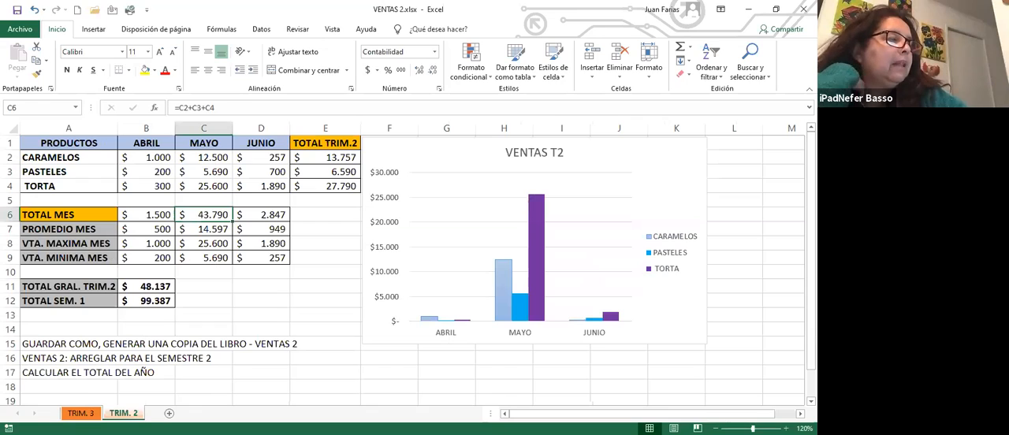
double_click(135, 414)
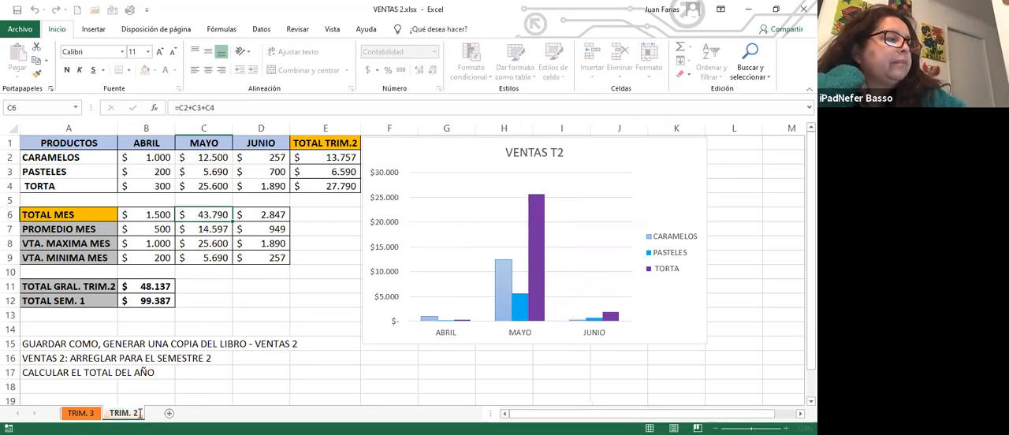
text(2)
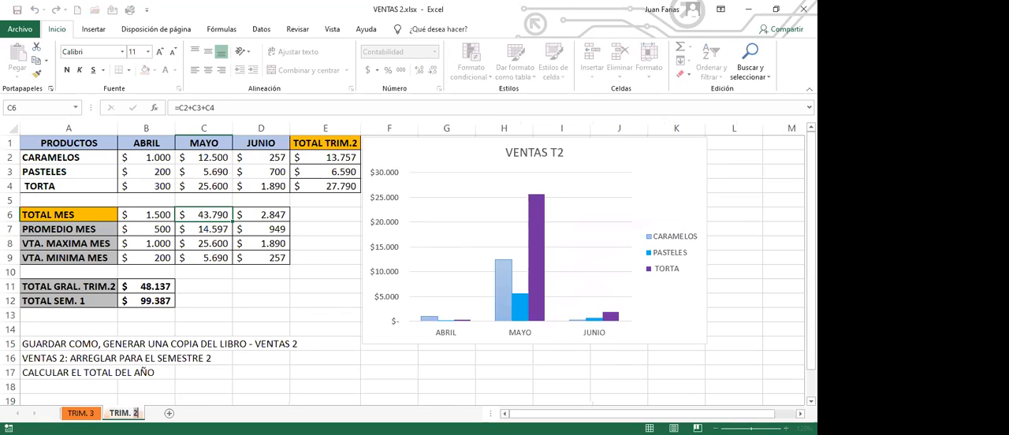
key(BackSpace)
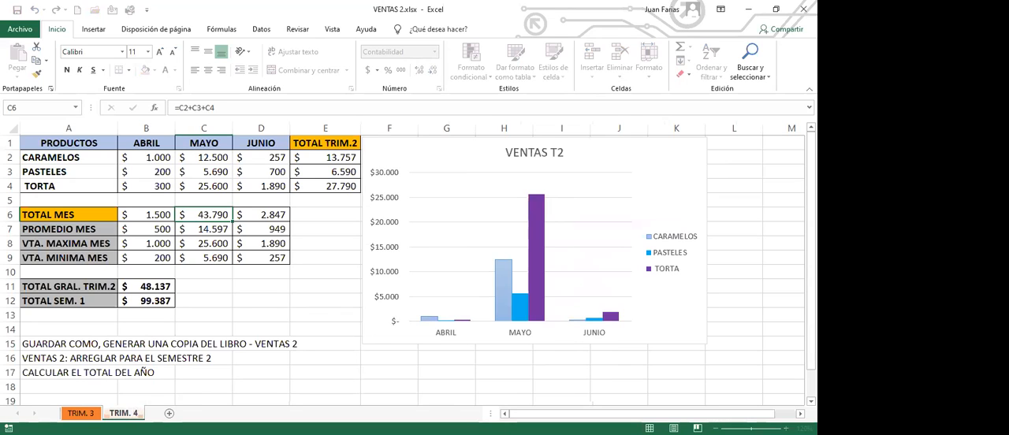
text(4)
key(Return)
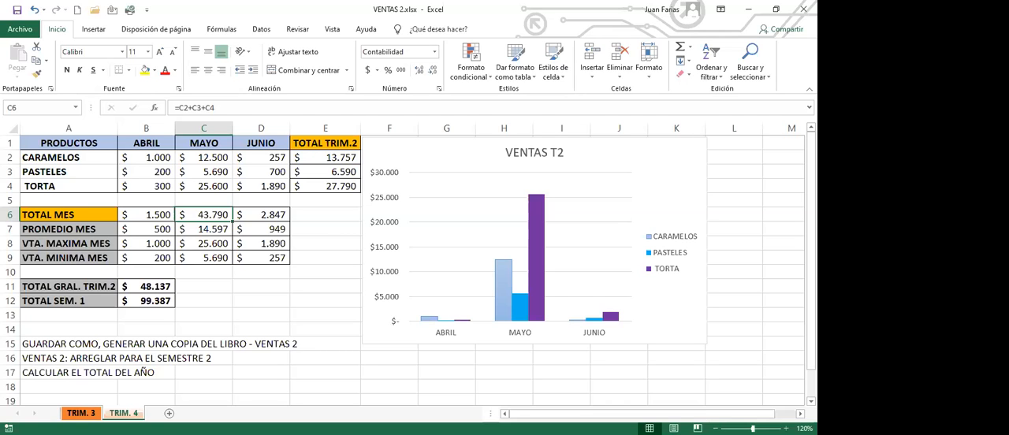
Step: On the TRIM. 3 sheet, replace the month headers in B1:D1 with Julio, Agosto and Septiembre, filling the series from Julio
click(82, 413)
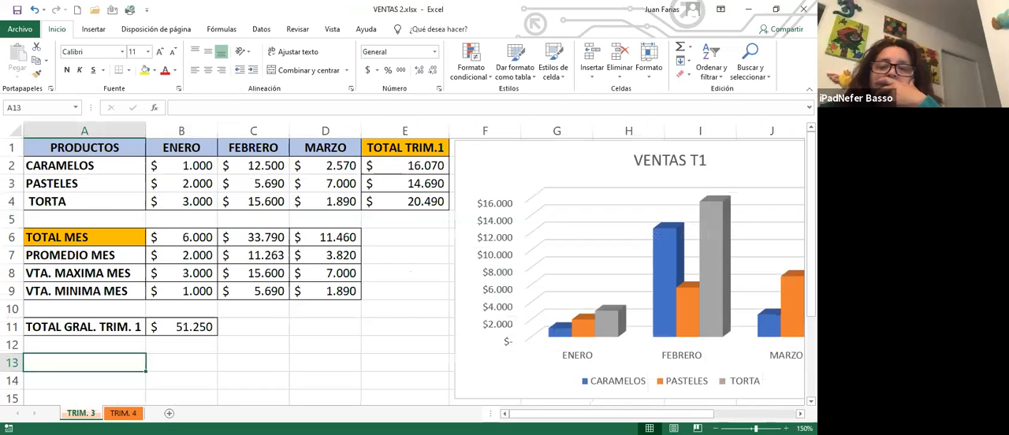
click(191, 148)
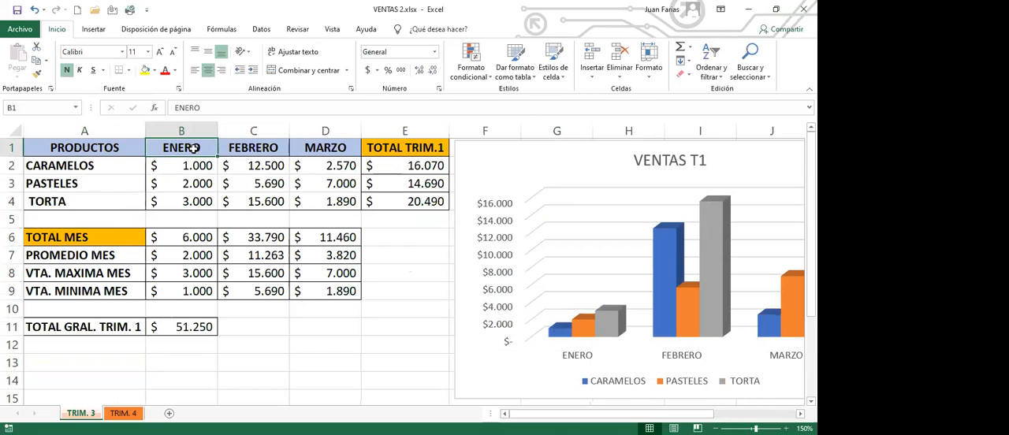
text(jU)
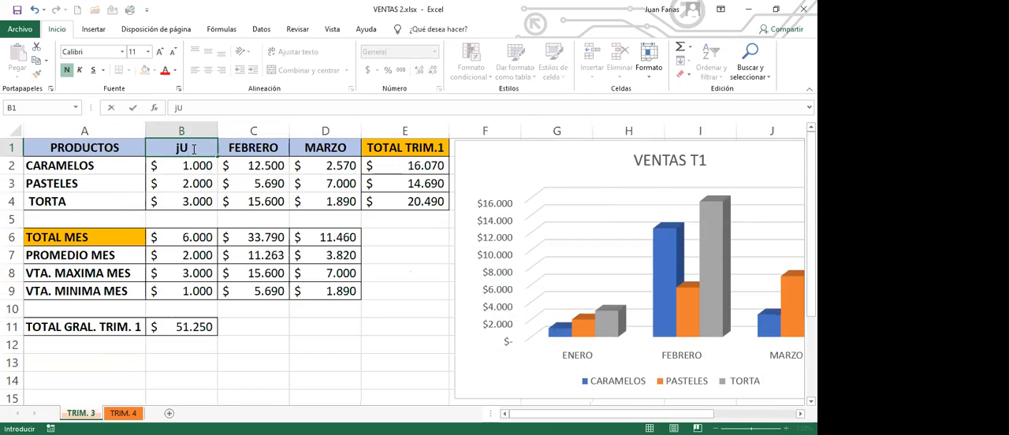
key(BackSpace)
key(BackSpace)
text(Julio)
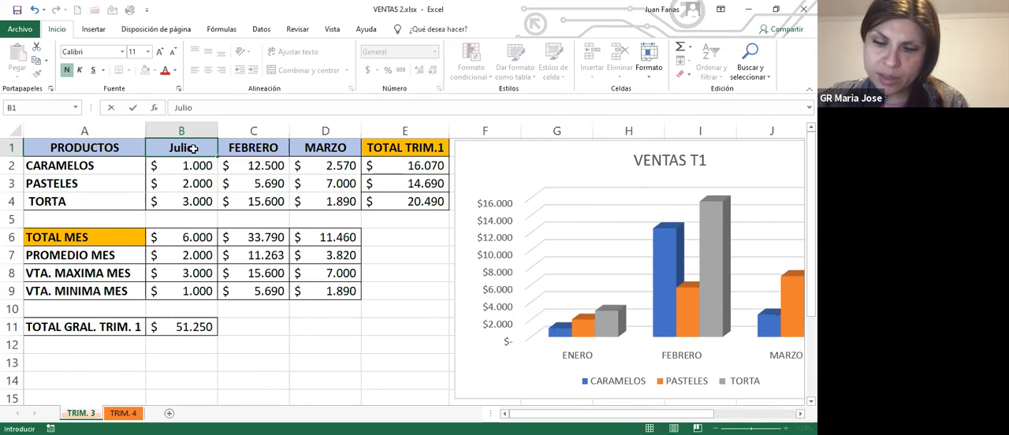
key(Return)
click(203, 150)
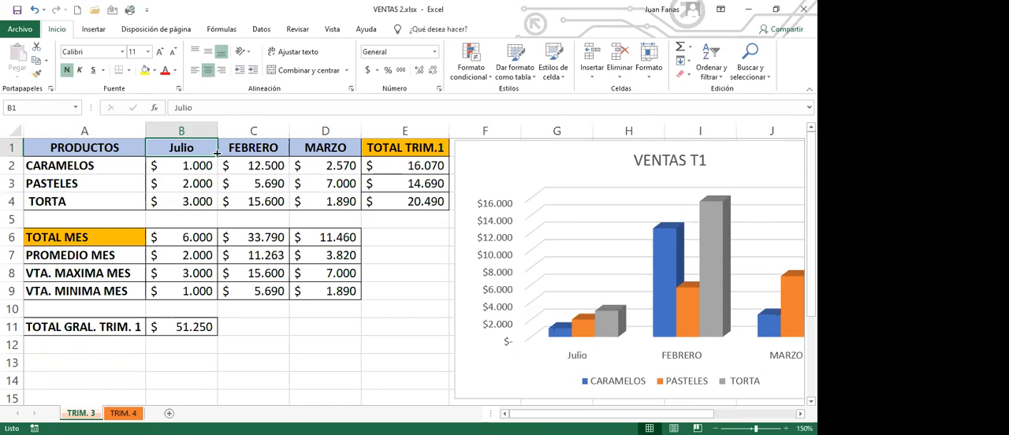
drag(218, 155, 330, 155)
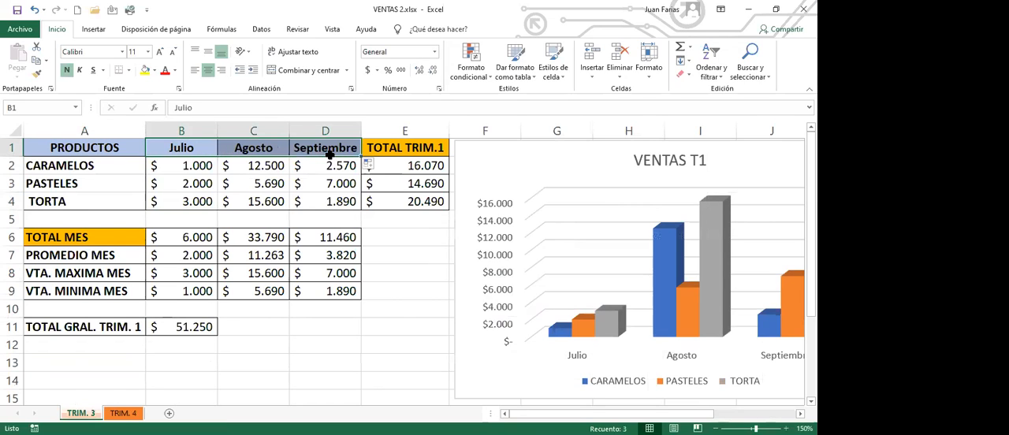
Step: Change the quarter total header in E1 to TOTAL TRIM.3
click(443, 146)
double_click(444, 147)
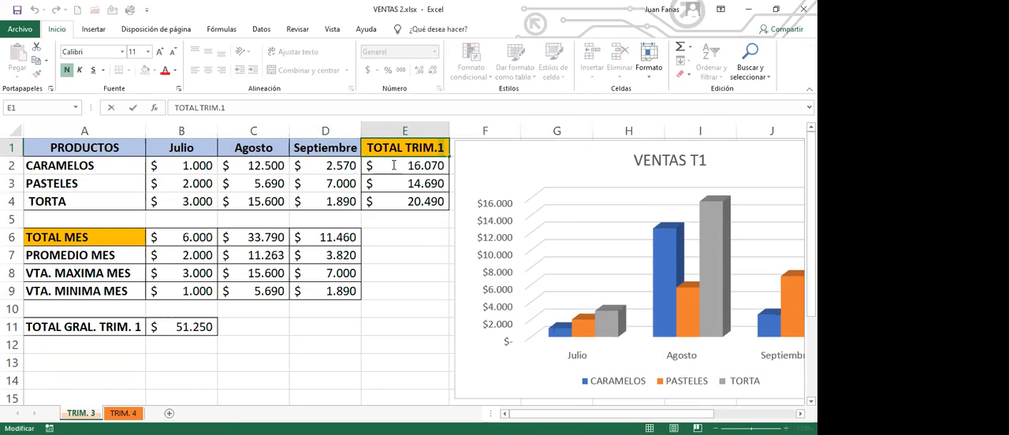
key(BackSpace)
text(3)
Step: Change the general total label in A11 to TOTAL GRAL. TRIM. 3
click(113, 329)
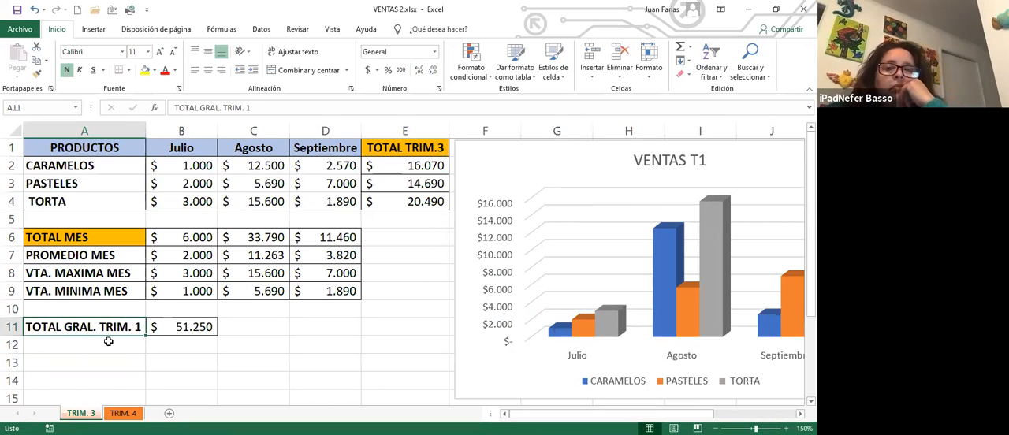
double_click(135, 329)
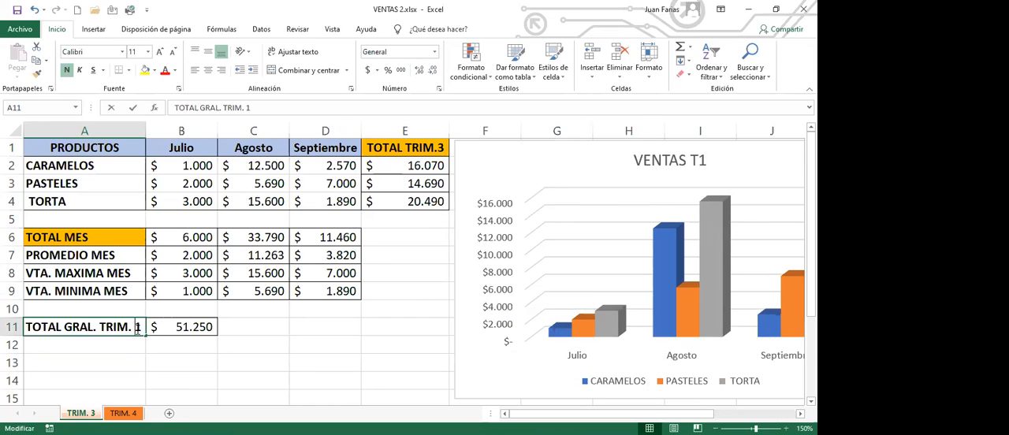
drag(132, 328, 143, 330)
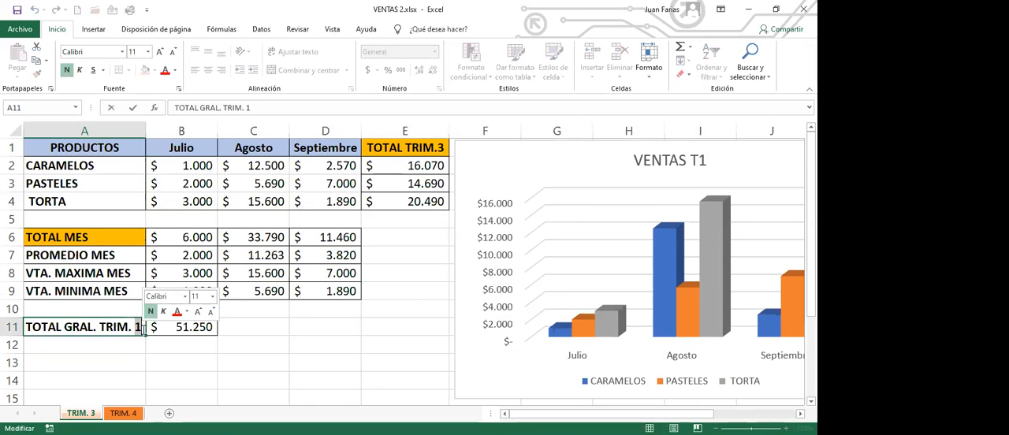
text(3)
key(Return)
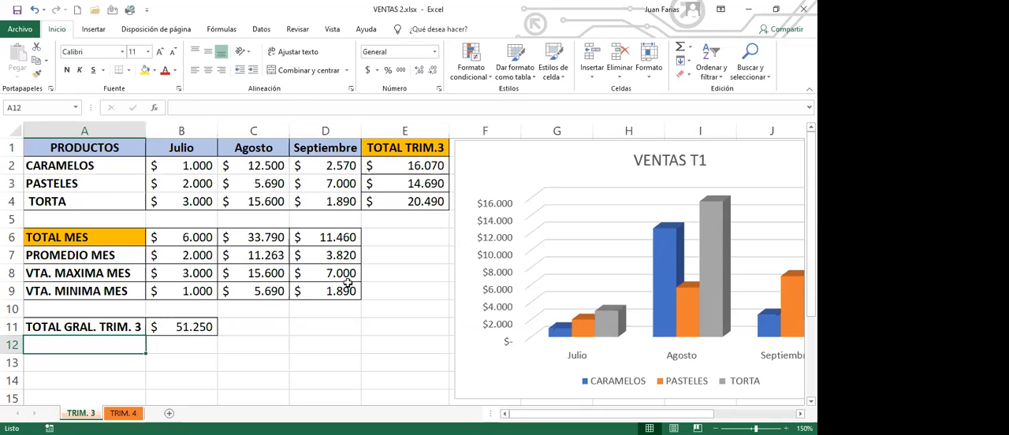
Step: Set the Julio sales of CARAMELOS in B2 to 10000
click(188, 166)
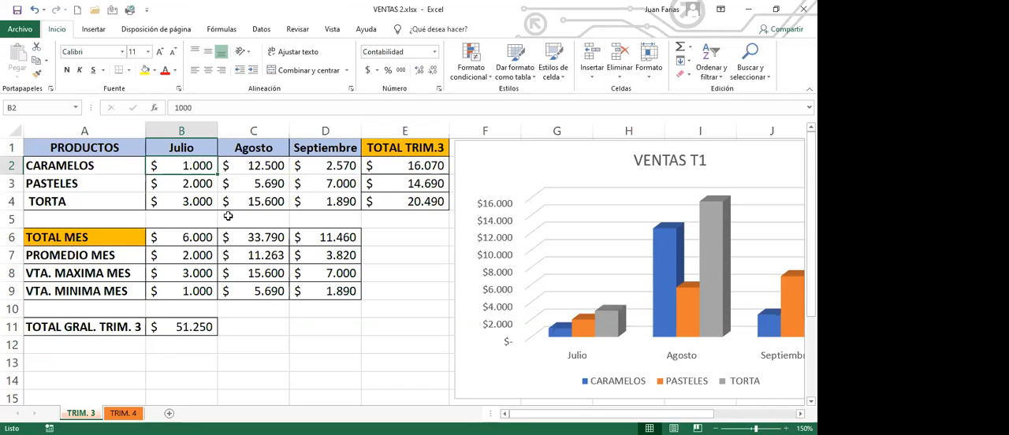
text(10000)
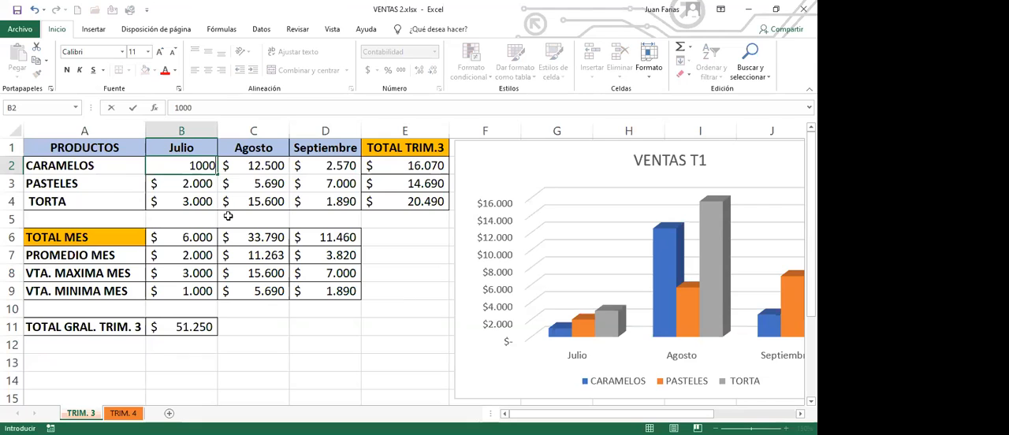
key(Return)
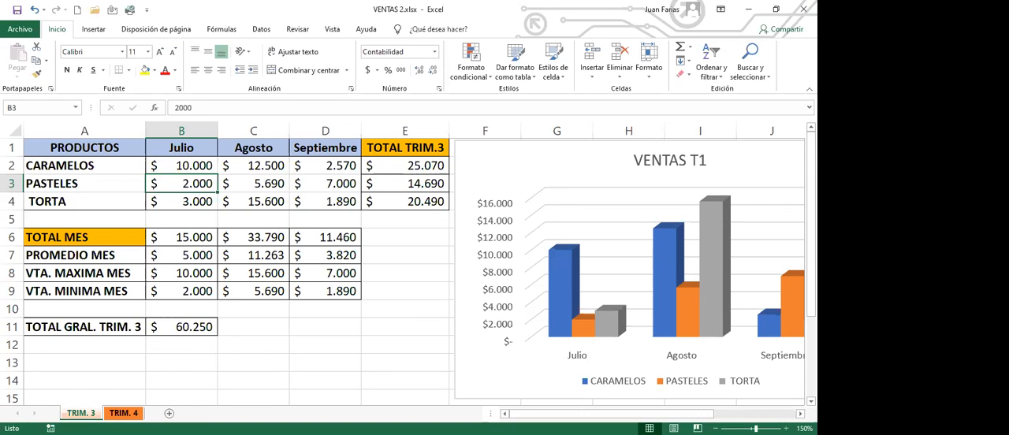
Step: On the TRIM. 4 sheet, replace the month headers in B1:D1 with Octubre, Noviembre and Diciembre, filling the series from Octubre
click(124, 413)
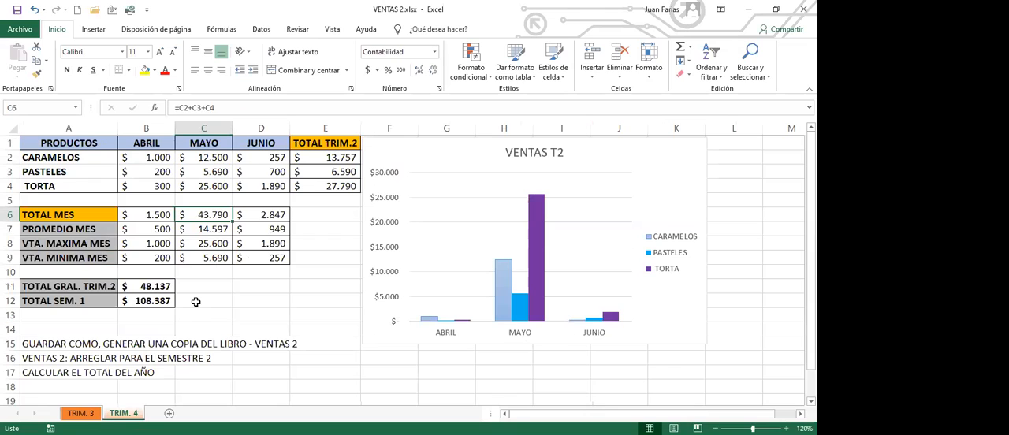
click(150, 142)
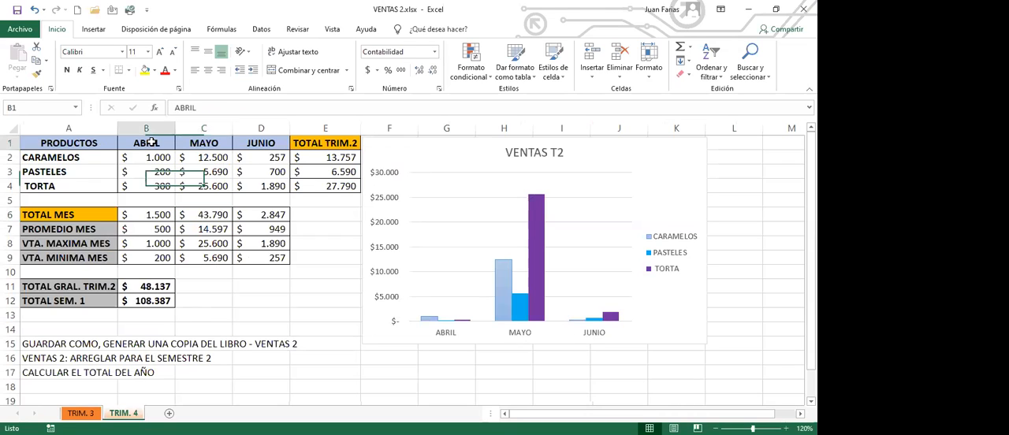
text(O)
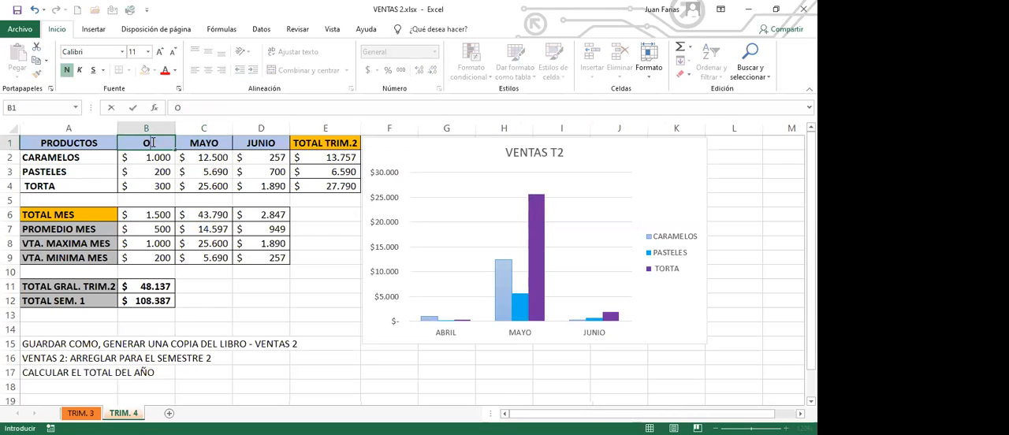
text(ctubre)
click(154, 158)
click(167, 144)
drag(175, 148, 272, 151)
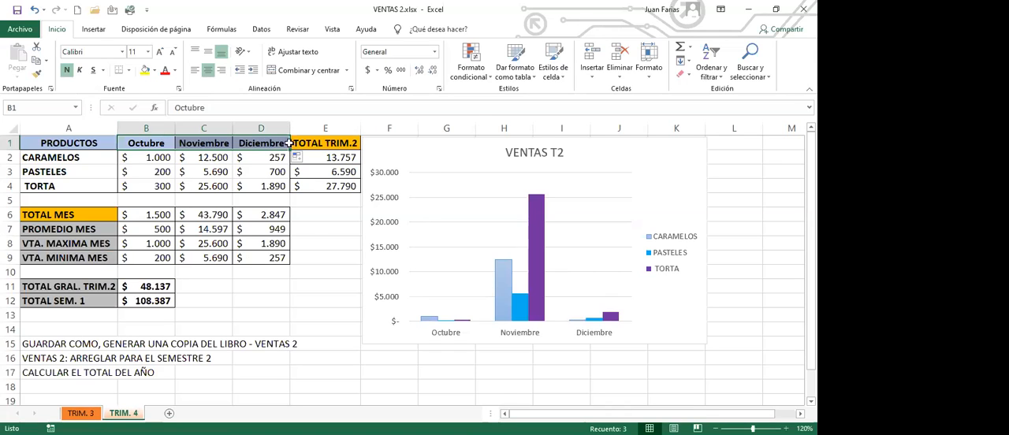
Step: Change the quarter total header in E1 to TOTAL TRIM.4
double_click(354, 143)
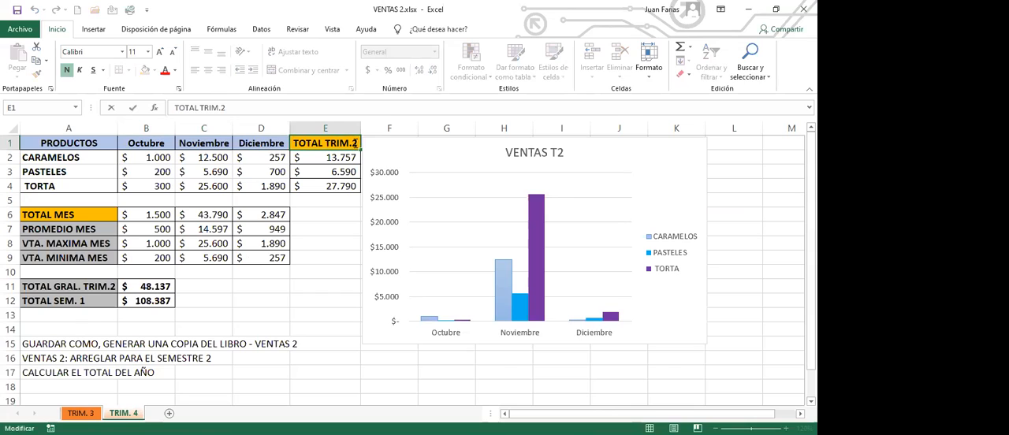
click(360, 143)
text(4)
key(Return)
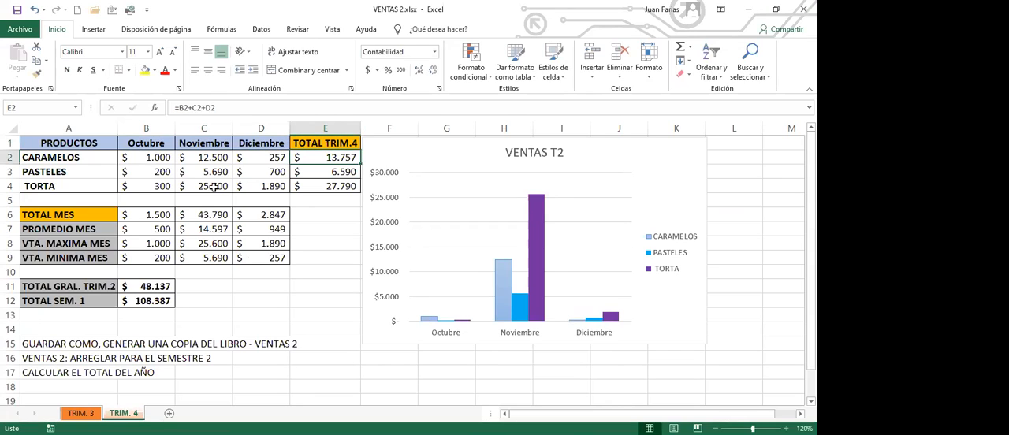
Step: Change the general total label in A11 to TOTAL GRAL. TRIM.4
double_click(110, 287)
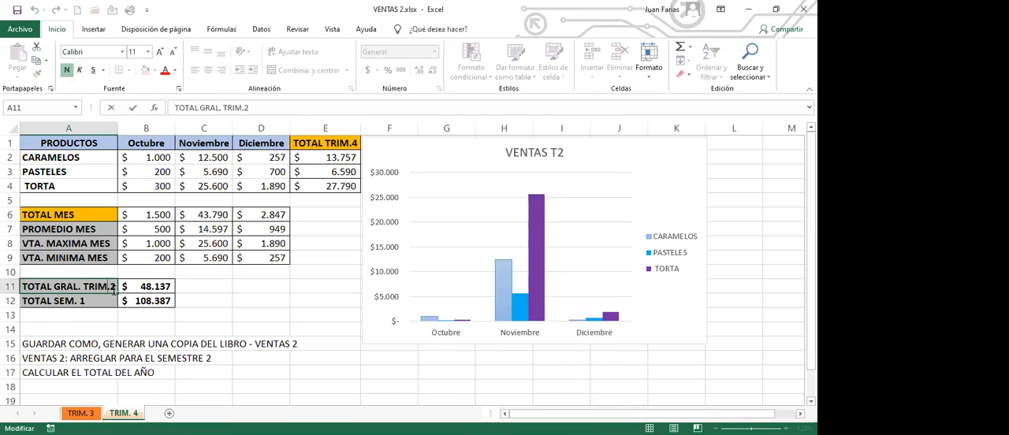
key(BackSpace)
key(Return)
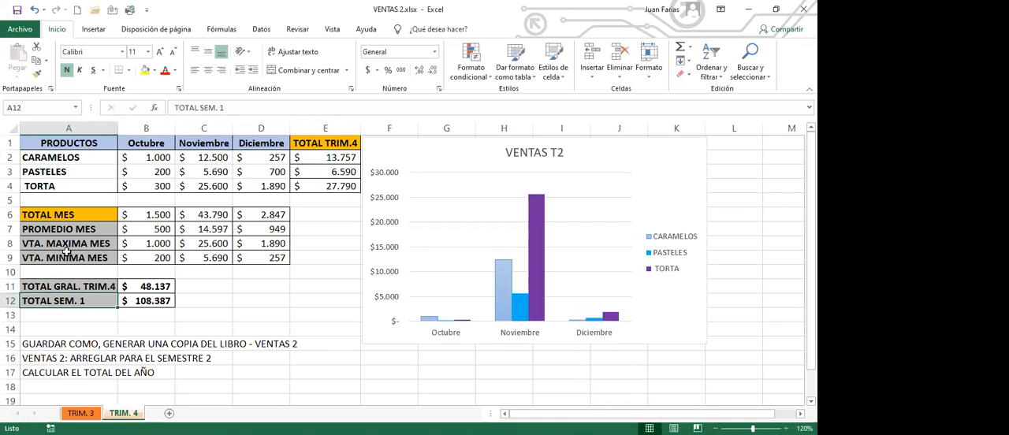
Step: Change the semester total label in A12 to TOTAL SEM. 2
double_click(85, 301)
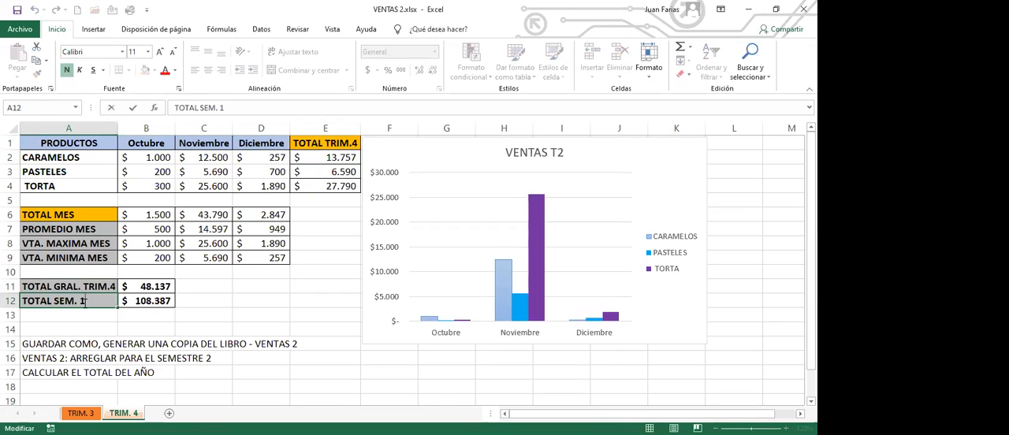
drag(81, 303, 94, 303)
text(2)
click(93, 317)
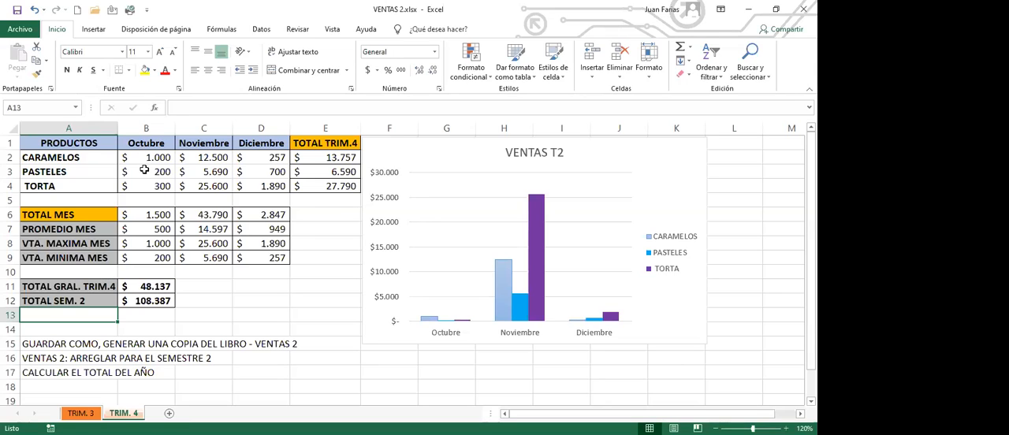
Step: Set the Diciembre sales of CARAMELOS in D2 to 12500 and of PASTELES in D3 to 7000
click(260, 157)
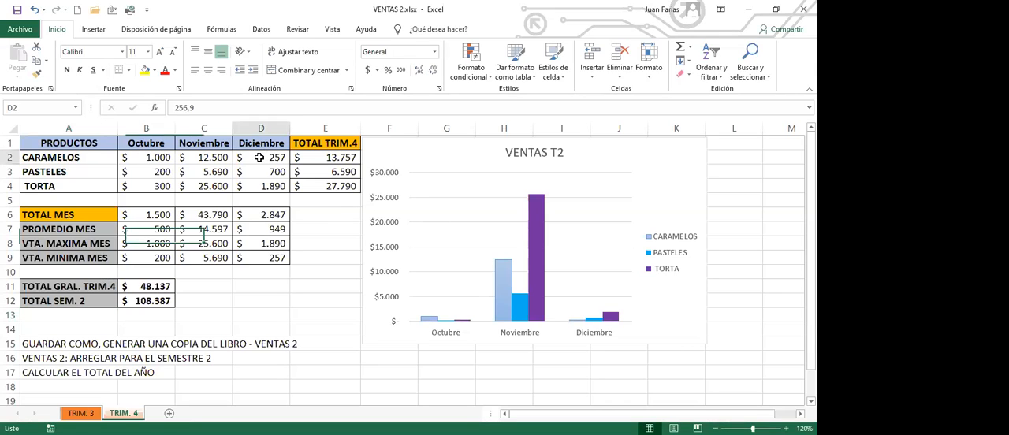
text(12500)
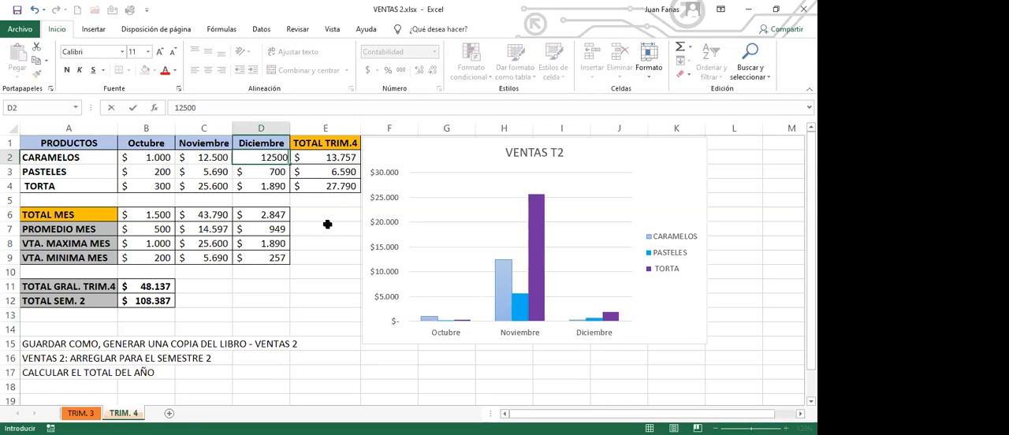
key(Return)
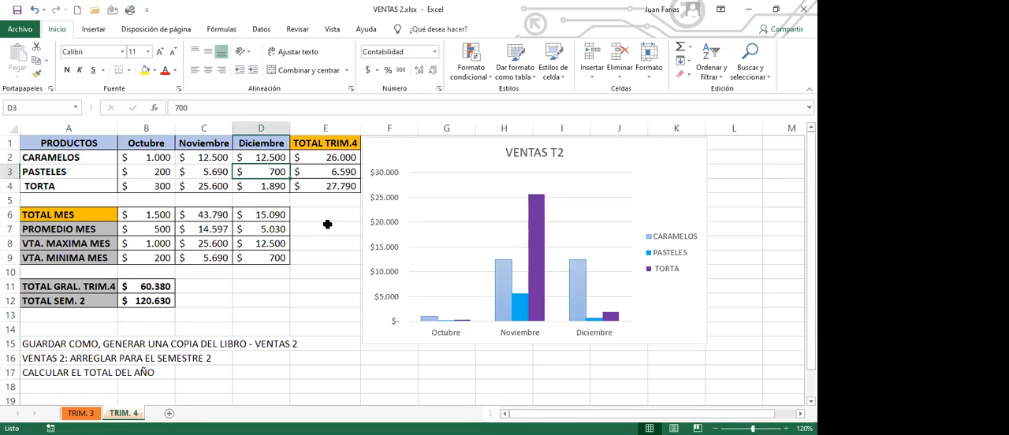
text(7000)
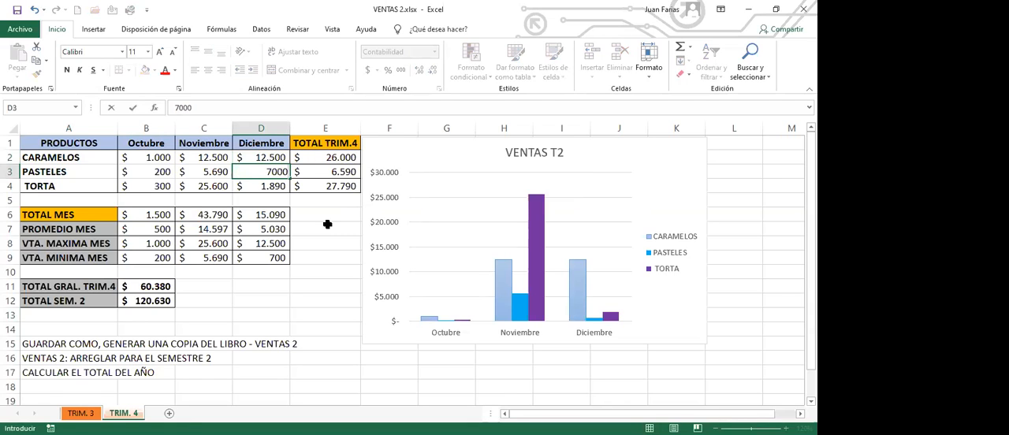
key(Return)
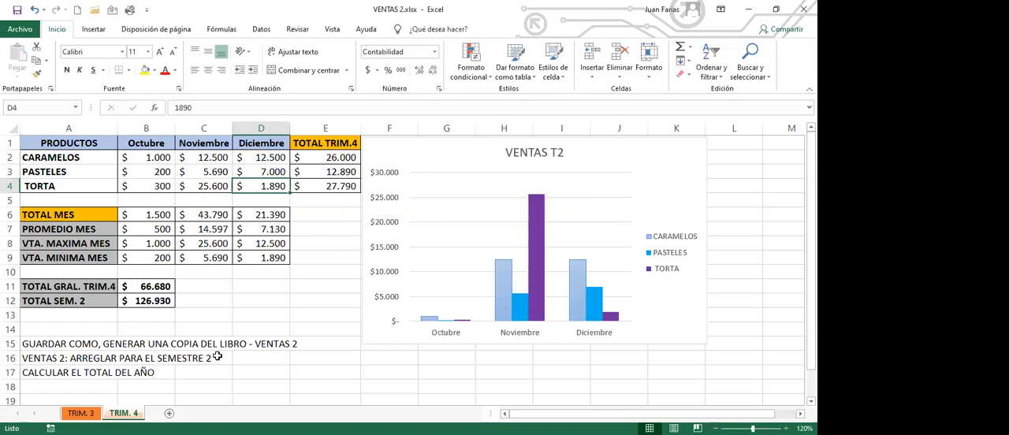
drag(271, 157, 272, 170)
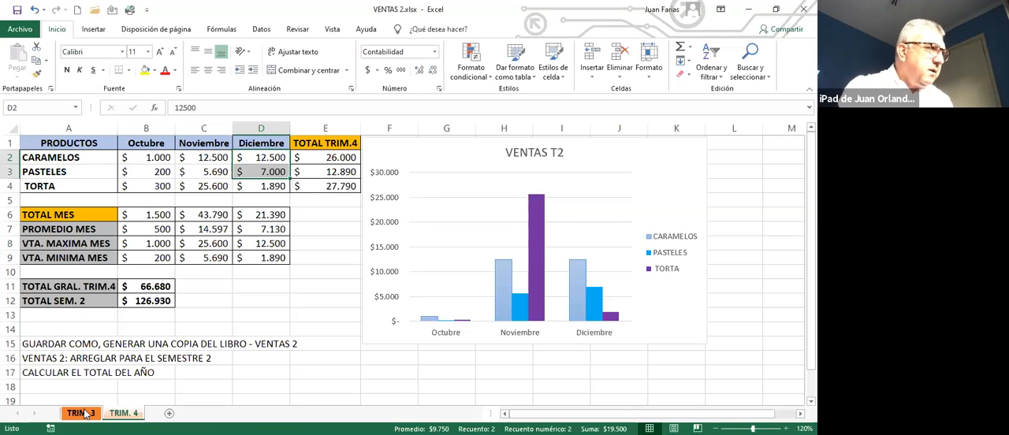
Step: Check the TRIM. 3 sheet, and on TRIM. 4 set the Octubre sales of PASTELES to 3000 and of TORTA to 5000
key(ctrl+Page_Up)
click(173, 165)
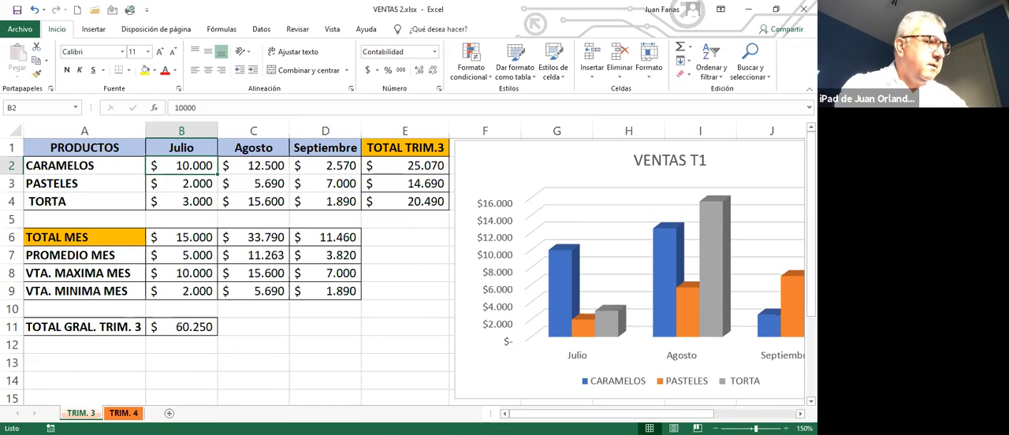
click(123, 413)
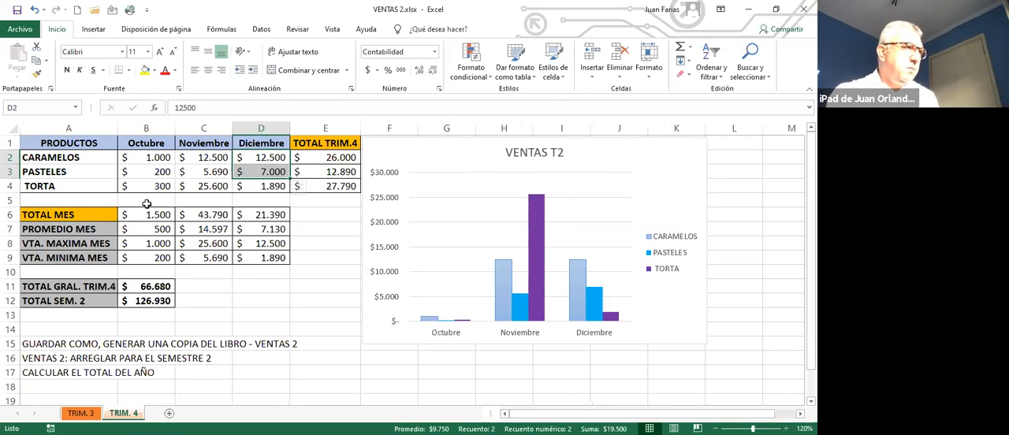
click(144, 167)
drag(147, 188, 146, 189)
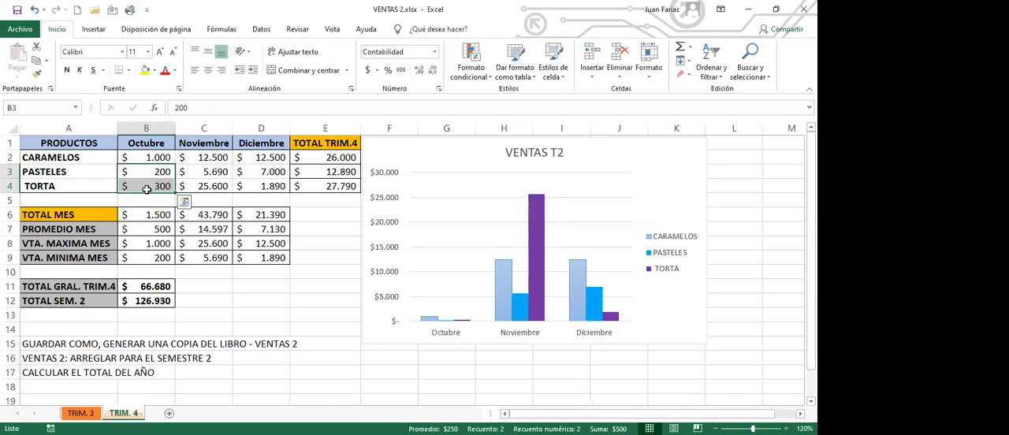
text(3000)
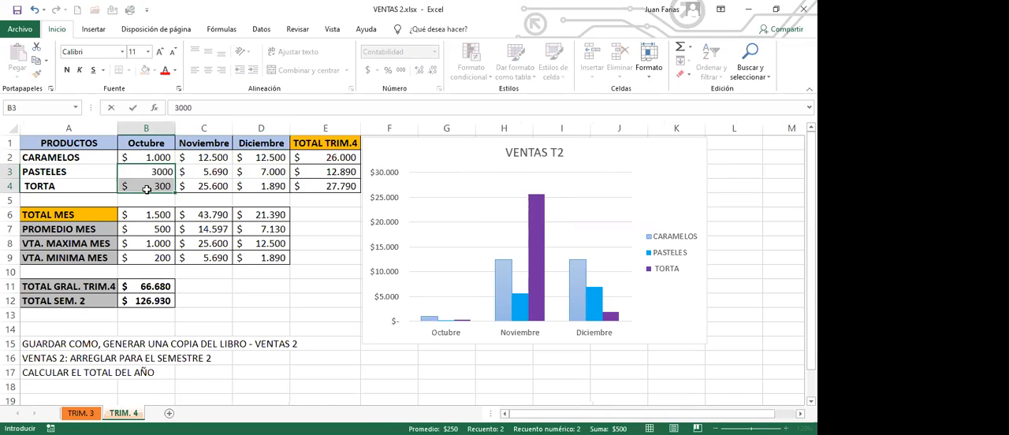
key(Return)
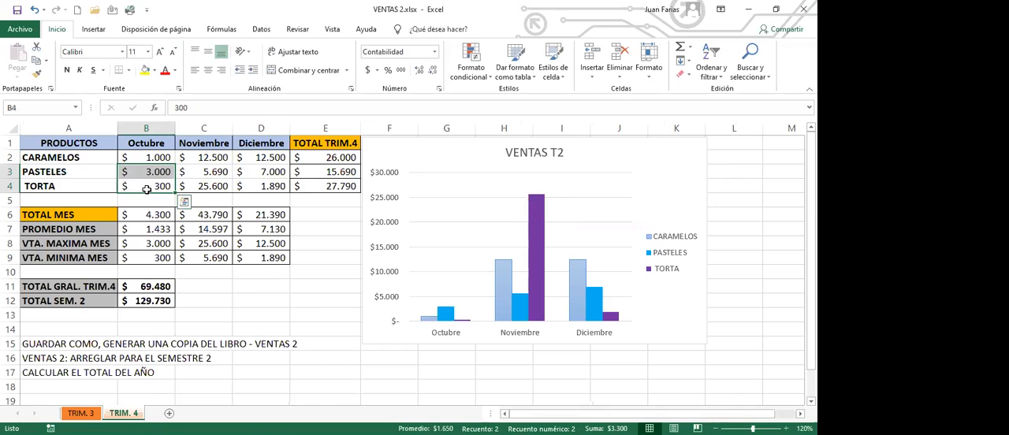
text(5000)
key(Return)
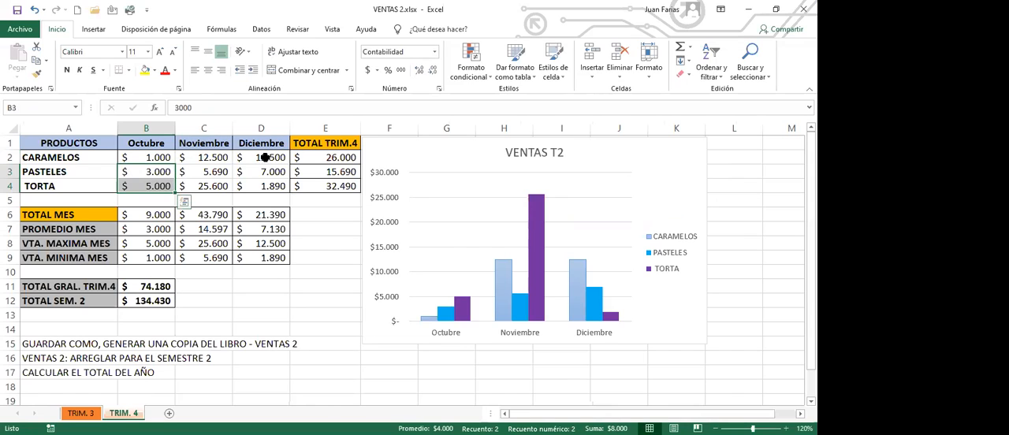
ctrl+drag(265, 158, 266, 173)
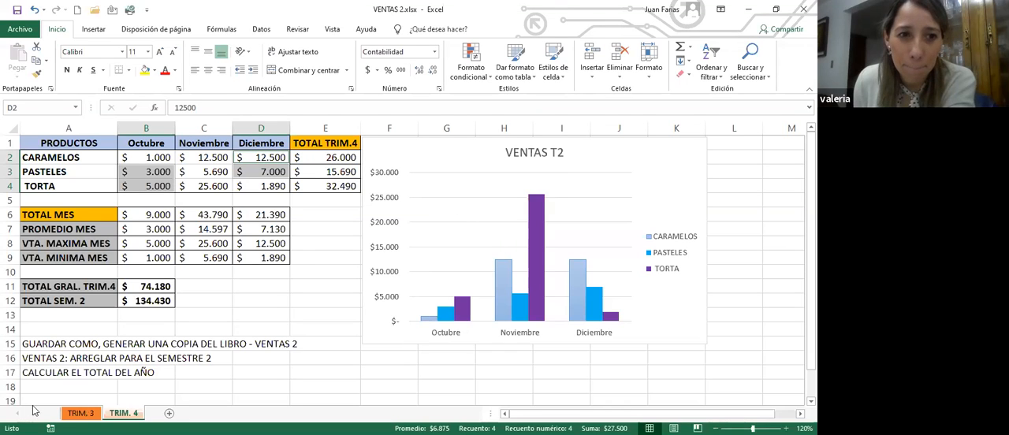
Step: Change the title of the chart on the TRIM. 4 sheet to VENTAS T4
click(90, 414)
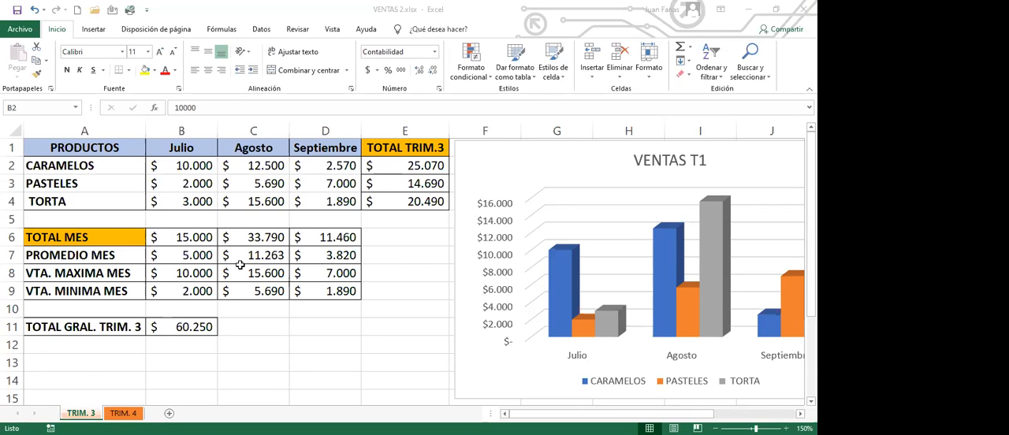
key(ctrl+Page_Down)
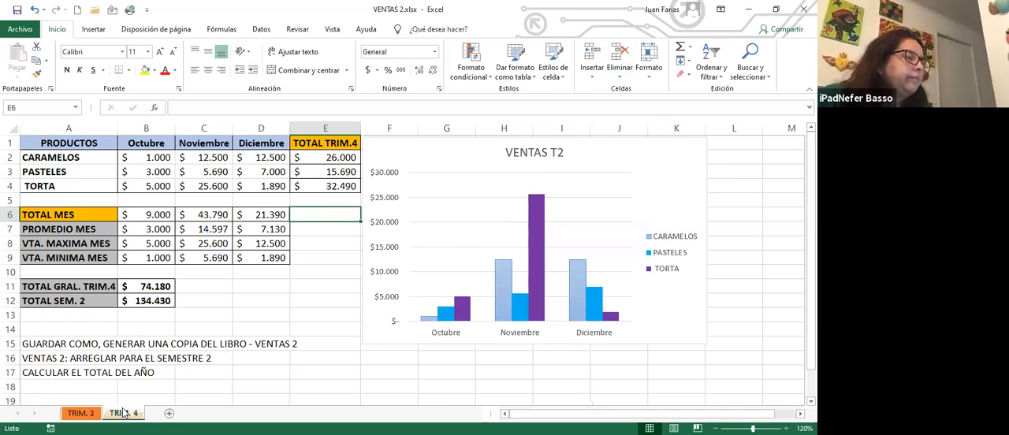
click(556, 155)
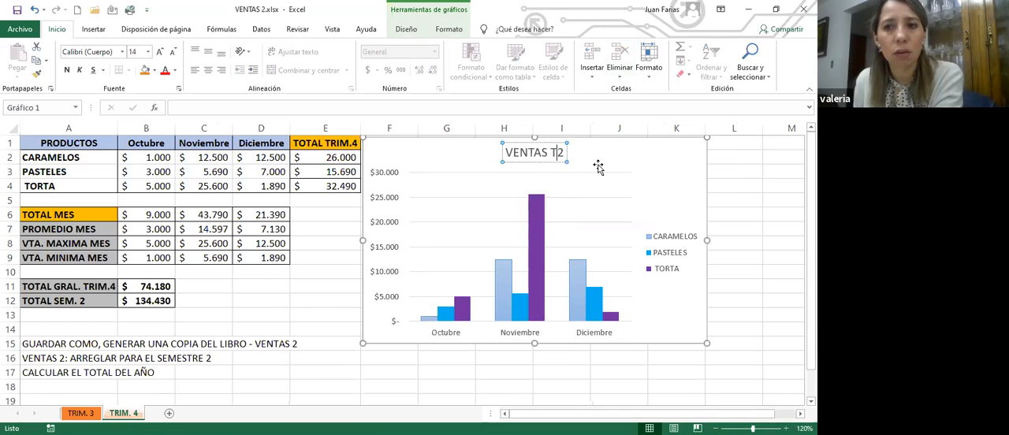
key(BackSpace)
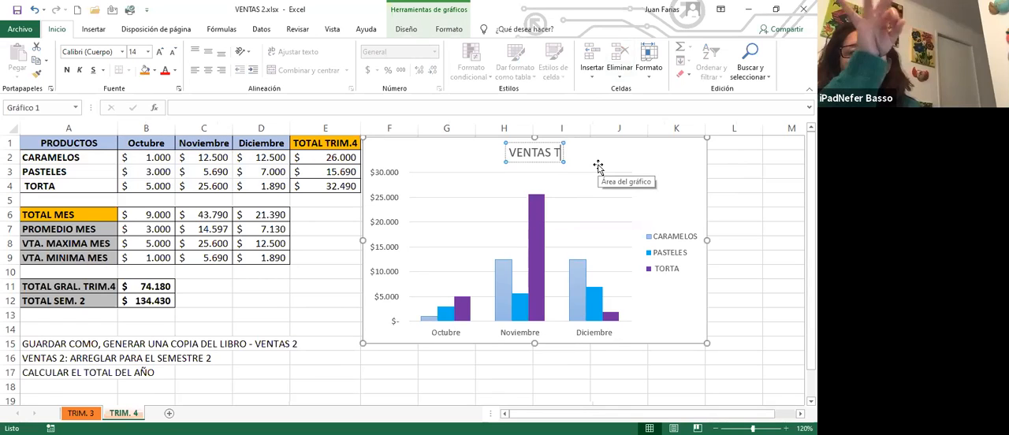
text(4)
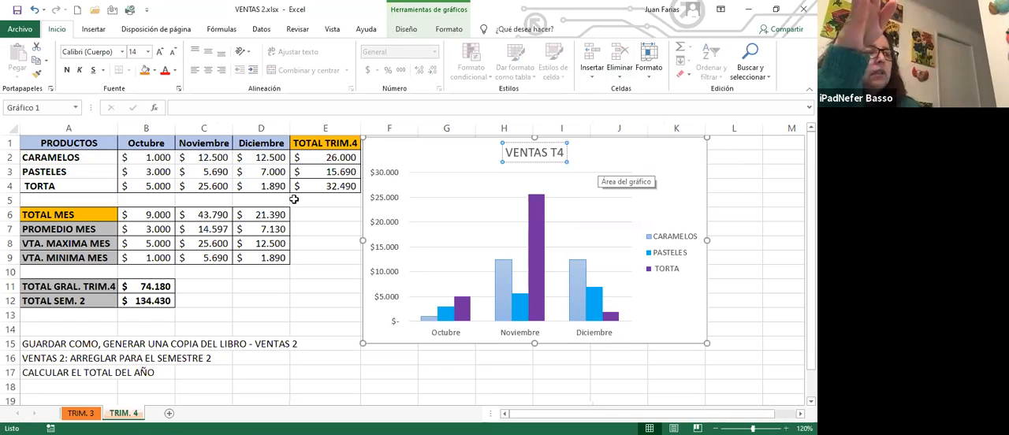
click(333, 213)
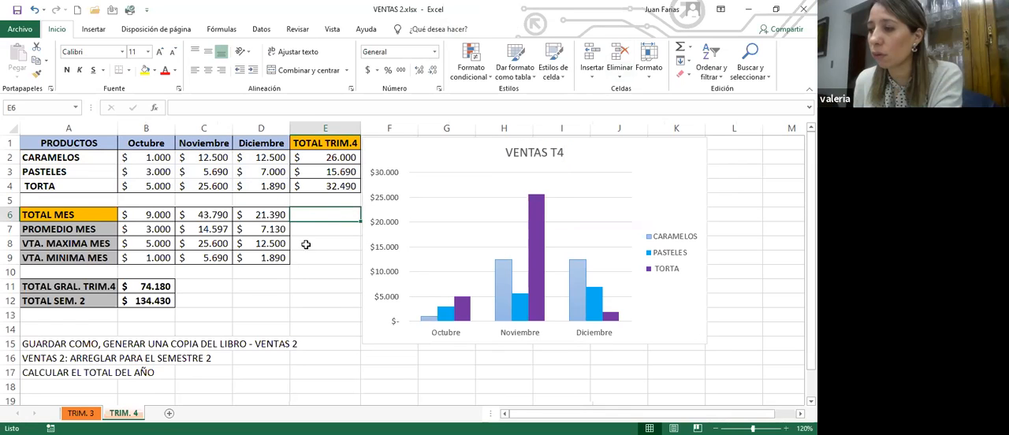
Step: Change the title of the chart on the TRIM. 3 sheet to VENTAS T3
click(79, 414)
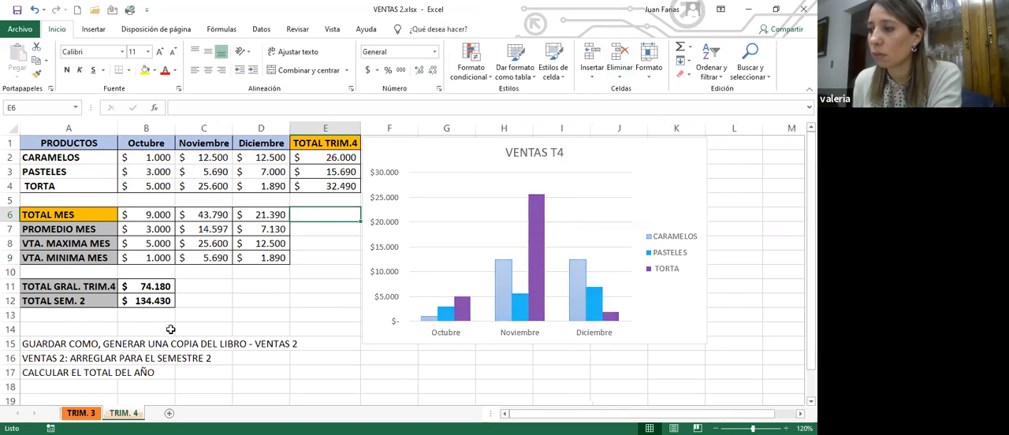
click(554, 152)
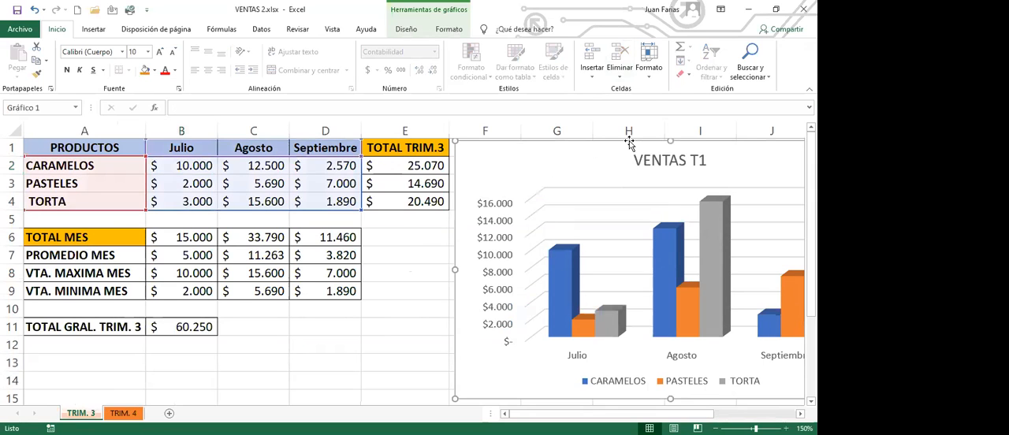
click(702, 161)
double_click(702, 161)
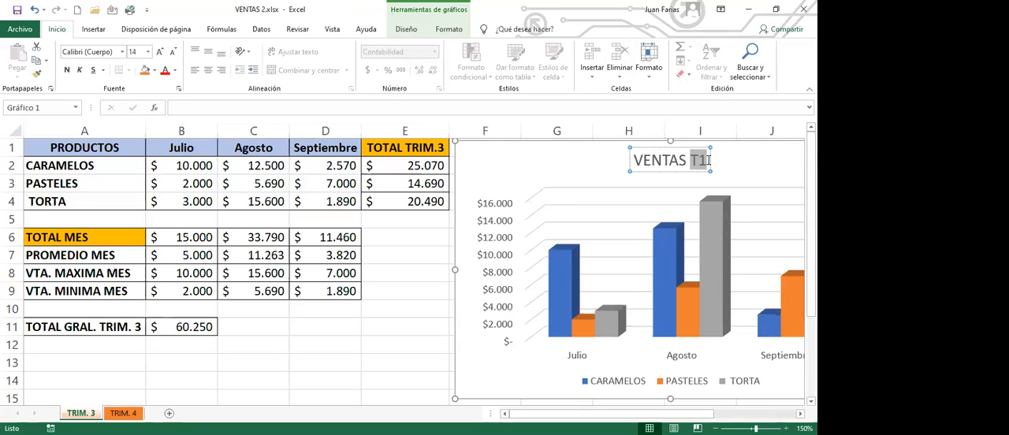
click(705, 162)
key(BackSpace)
text(3)
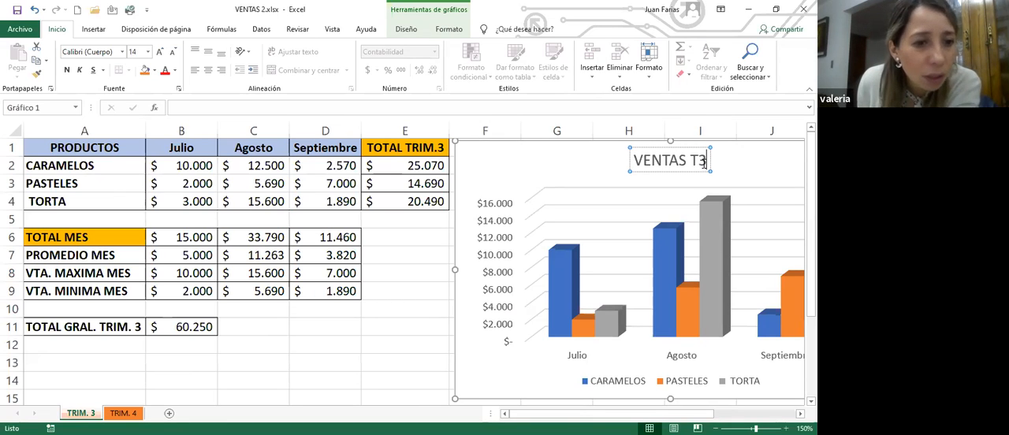
click(403, 245)
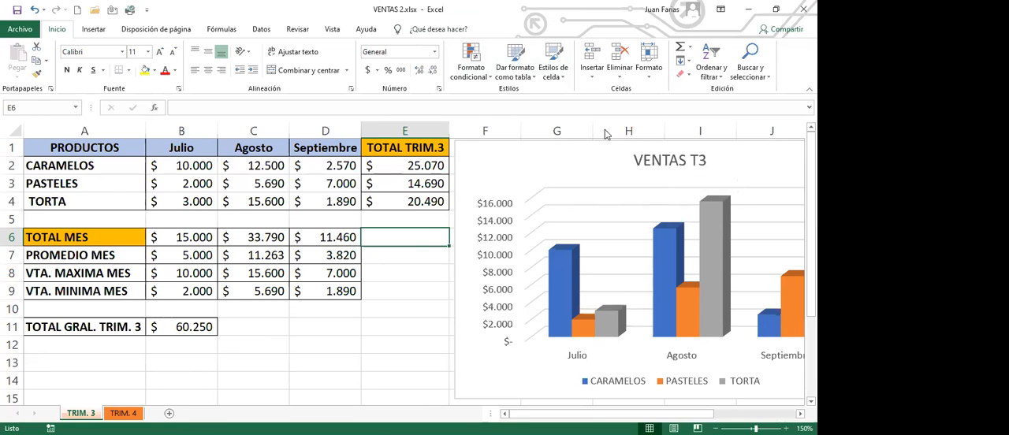
Step: Review both quarter sheets, zooming TRIM. 3 out to 130% to fit its whole chart, and return to TRIM. 4
click(123, 413)
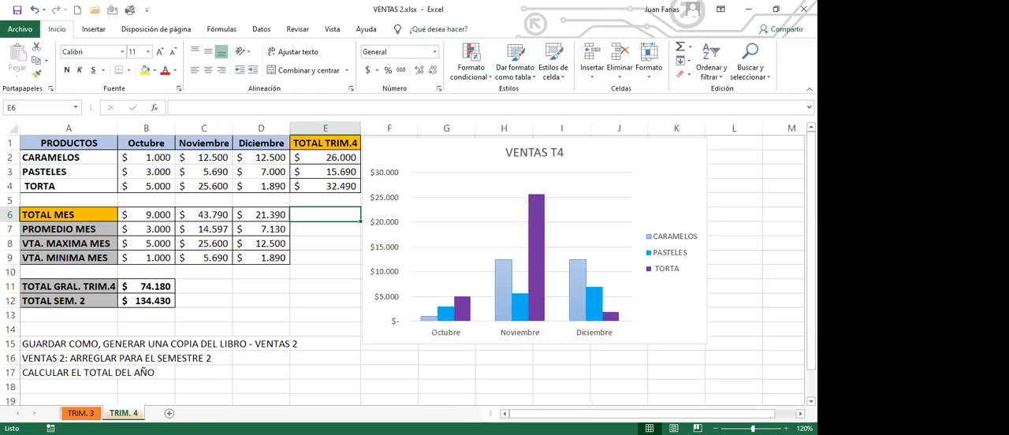
click(93, 413)
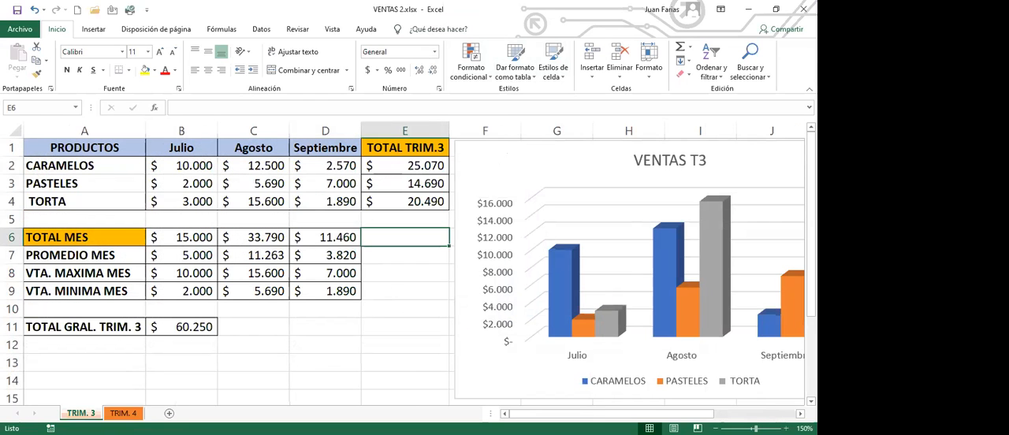
click(715, 428)
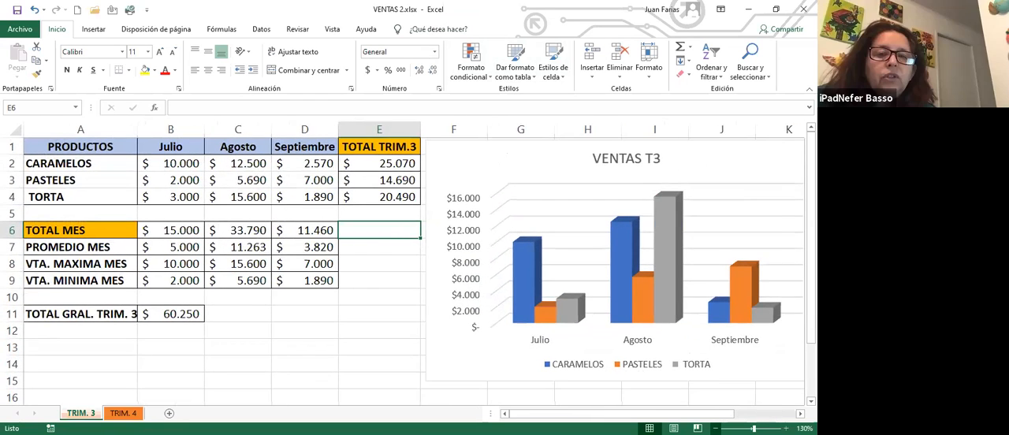
click(715, 428)
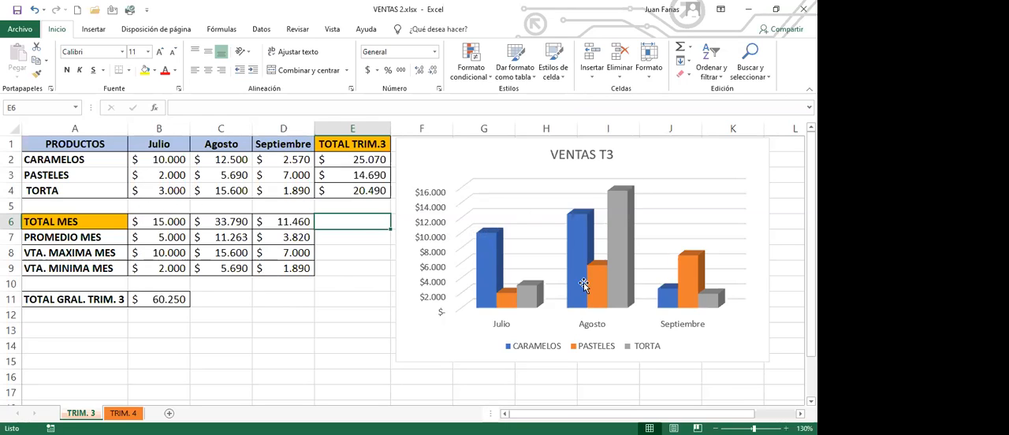
click(133, 414)
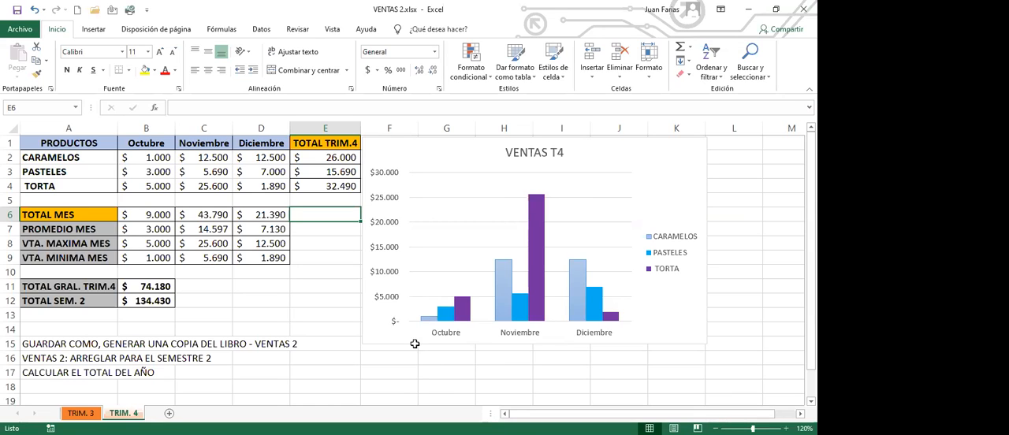
Step: Enter the label TOTAL AÑO in cell A13, below TOTAL SEM. 2
click(89, 319)
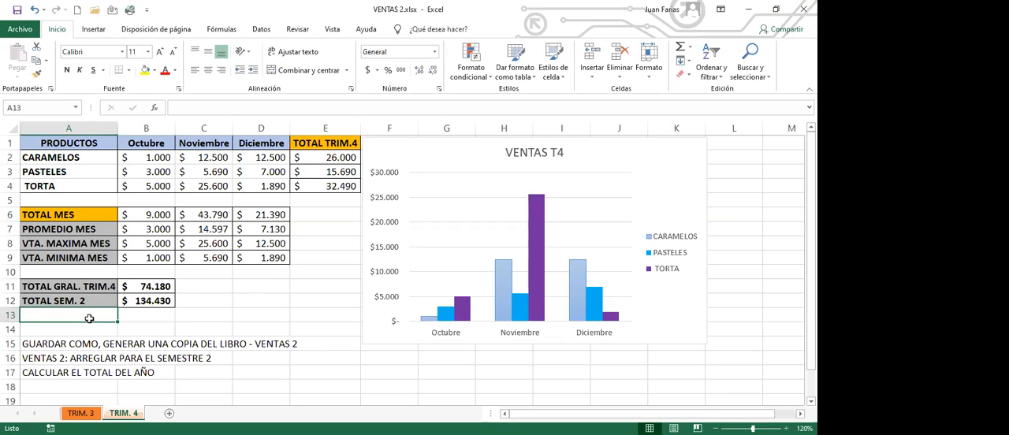
text(TOTA)
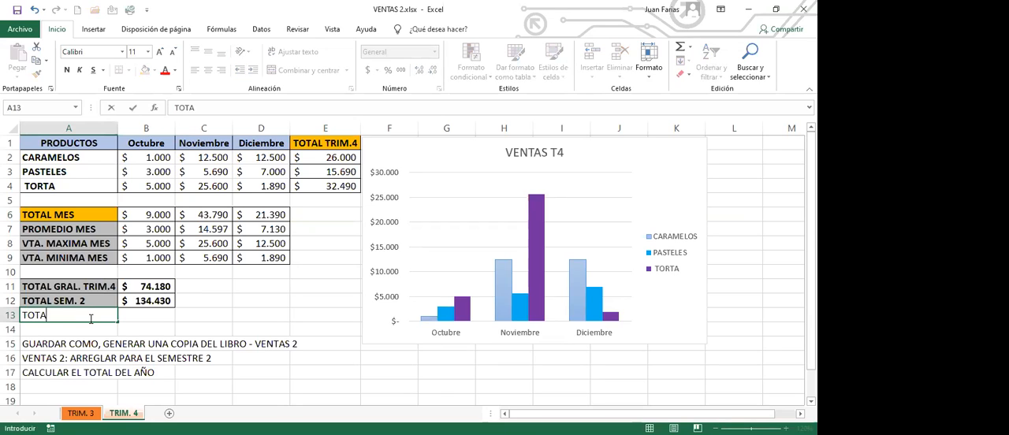
text(L AÑO)
key(Return)
Step: Apply all borders to the TOTAL AÑO row, cells A13:B13
click(92, 317)
drag(92, 317, 146, 315)
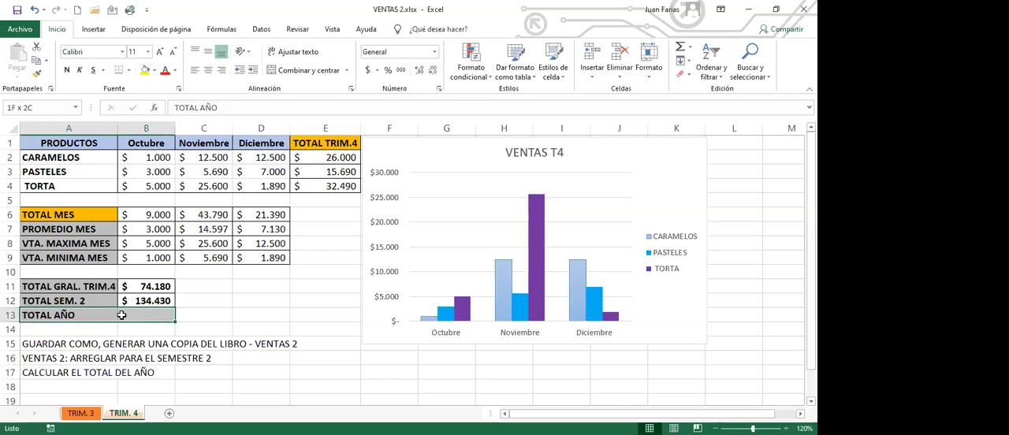
click(131, 71)
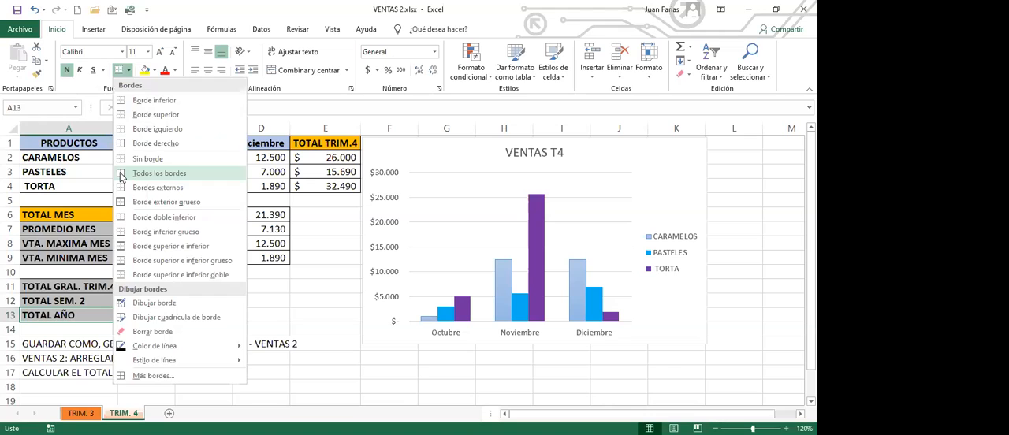
click(122, 174)
click(146, 315)
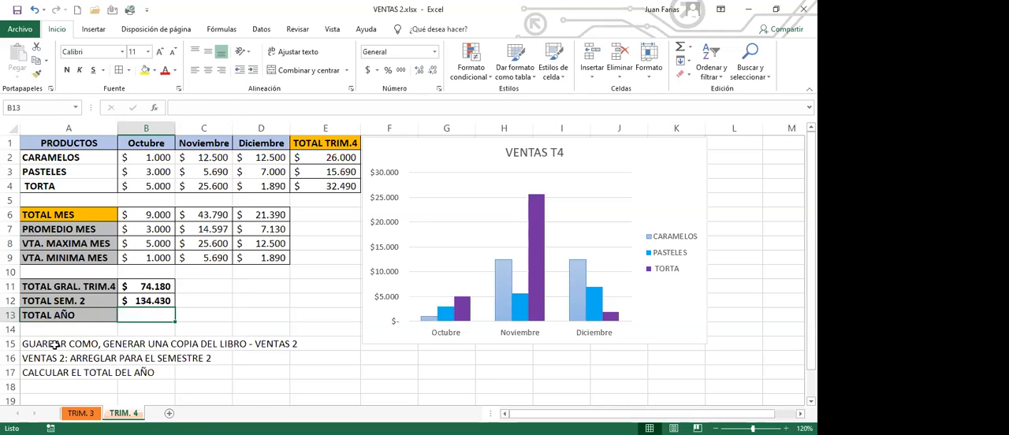
Step: Clear the three instruction notes in A15:A17 and save the workbook
drag(55, 344, 58, 374)
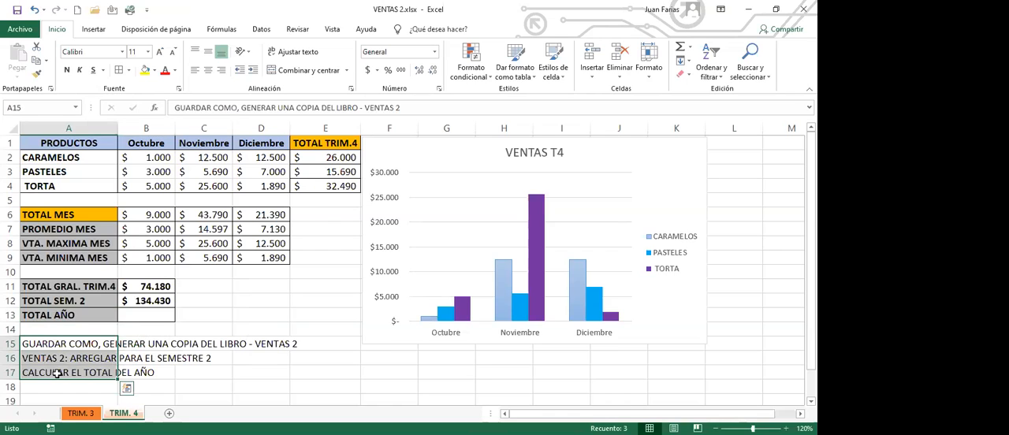
key(Delete)
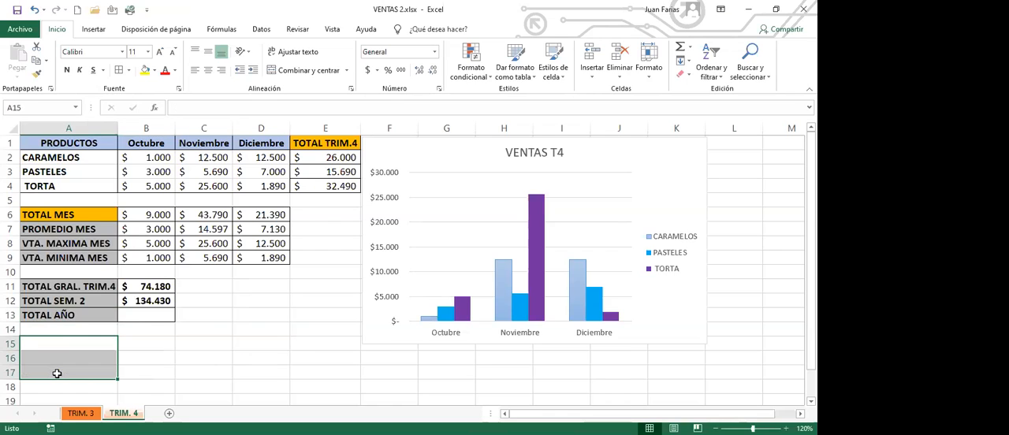
click(139, 316)
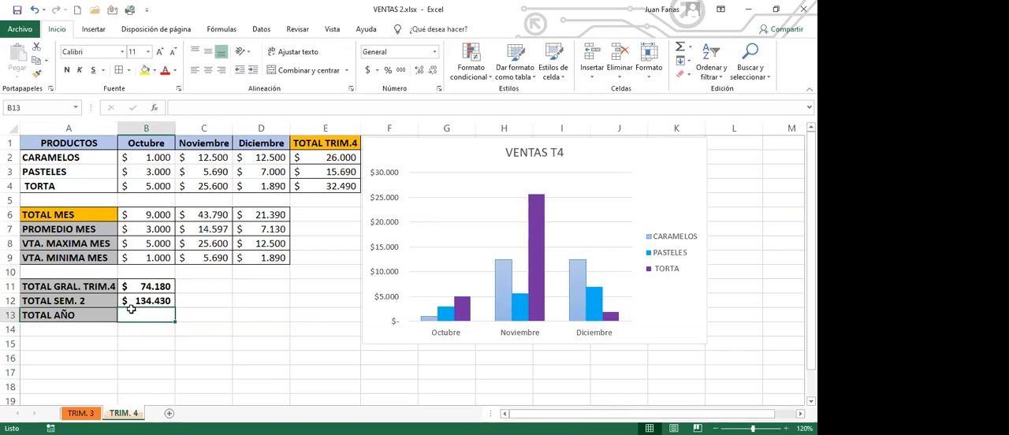
click(16, 11)
Step: Open the recent workbook VENTAS.xlsx and arrange all open workbook windows with the Mosaico option
click(22, 30)
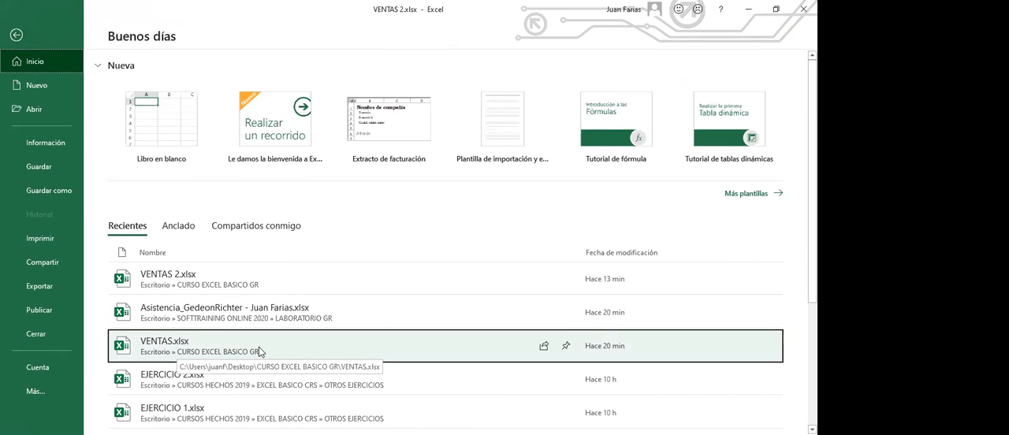
click(197, 349)
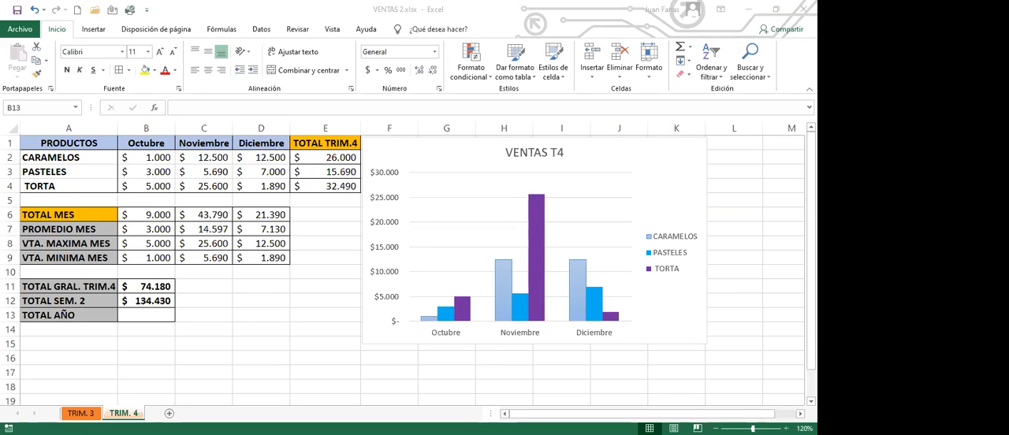
click(264, 243)
click(326, 214)
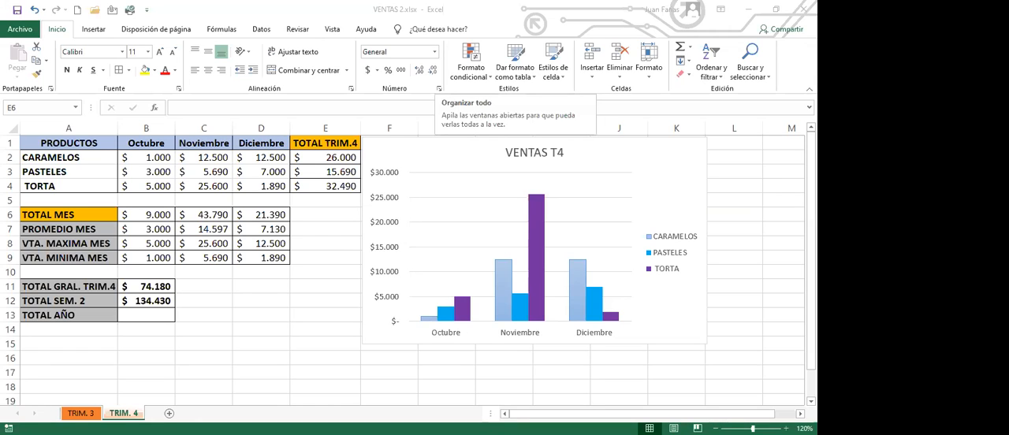
click(453, 63)
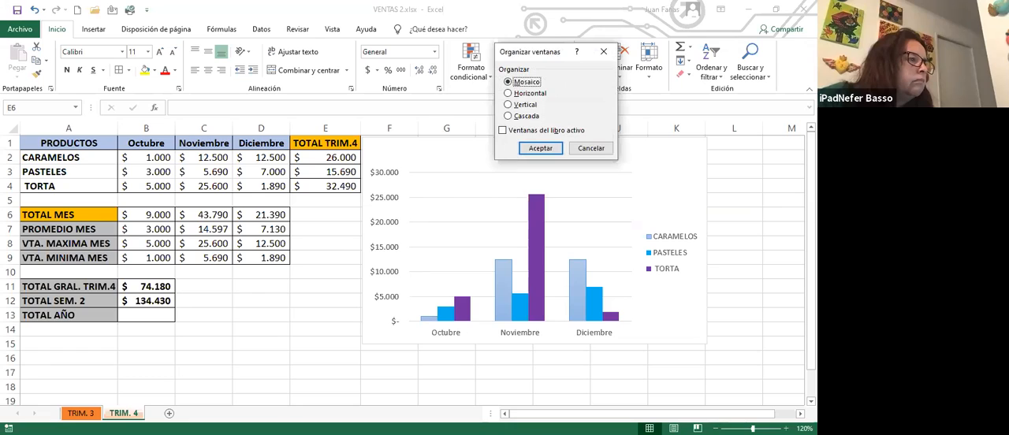
drag(539, 52, 455, 94)
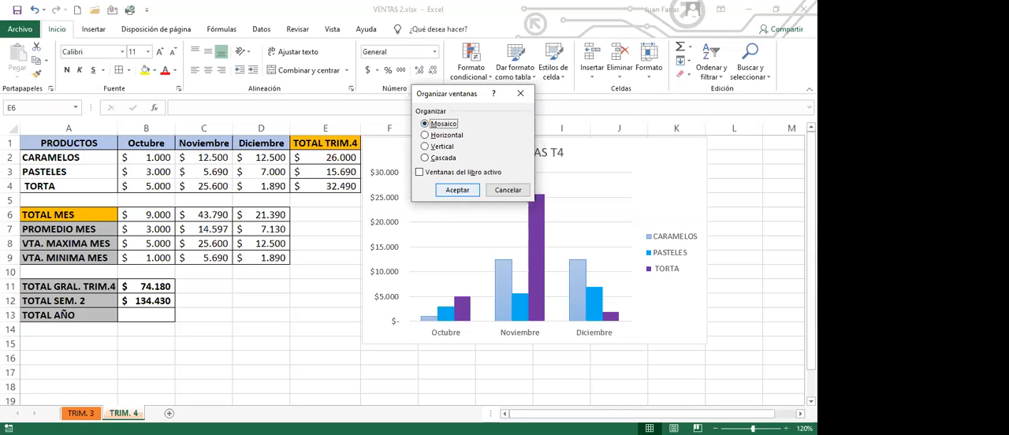
click(457, 190)
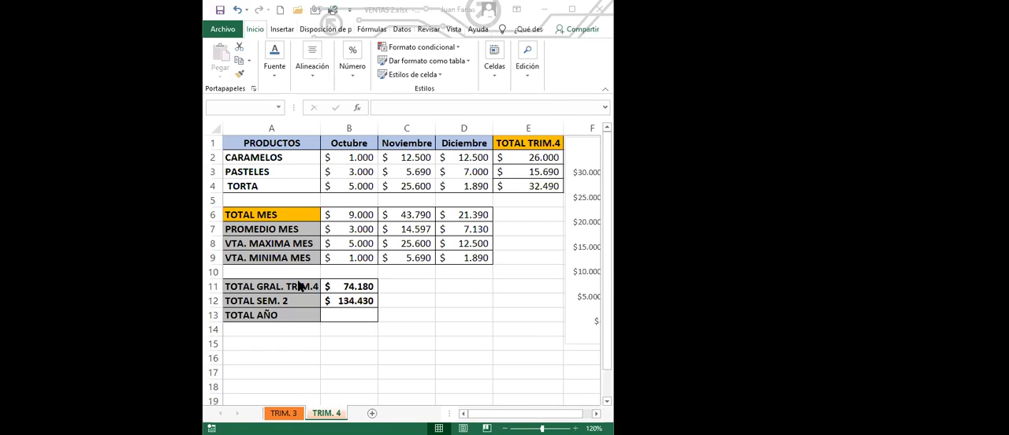
Step: In B13 of VENTAS 2, calculate the year's total by adding B12 and cell B12 of the TRIM. 2 sheet in VENTAS.xlsx
click(309, 256)
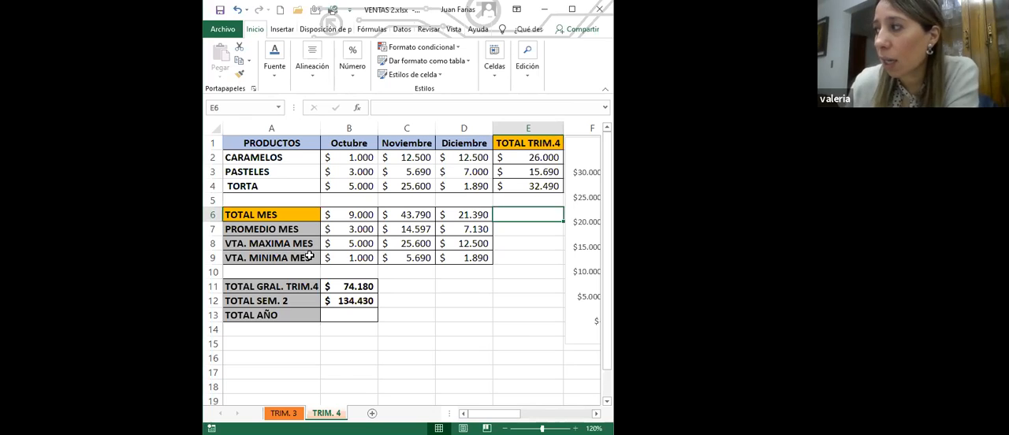
click(354, 315)
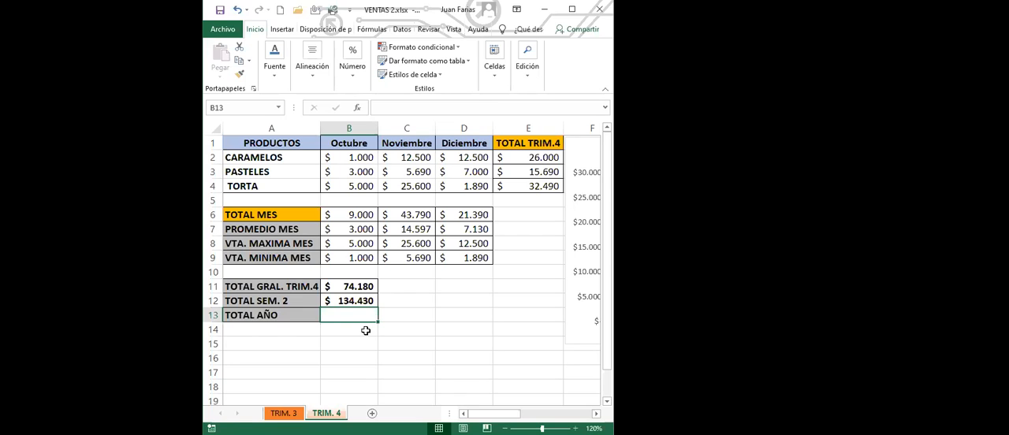
text(=)
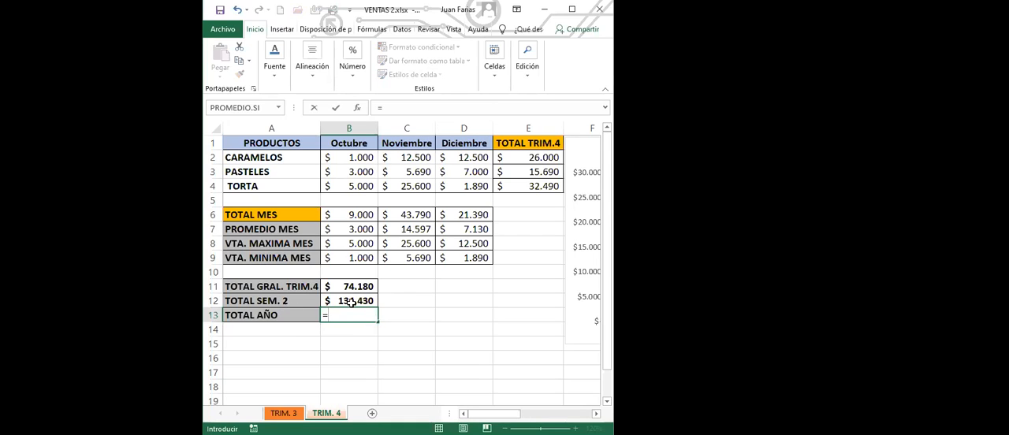
click(352, 301)
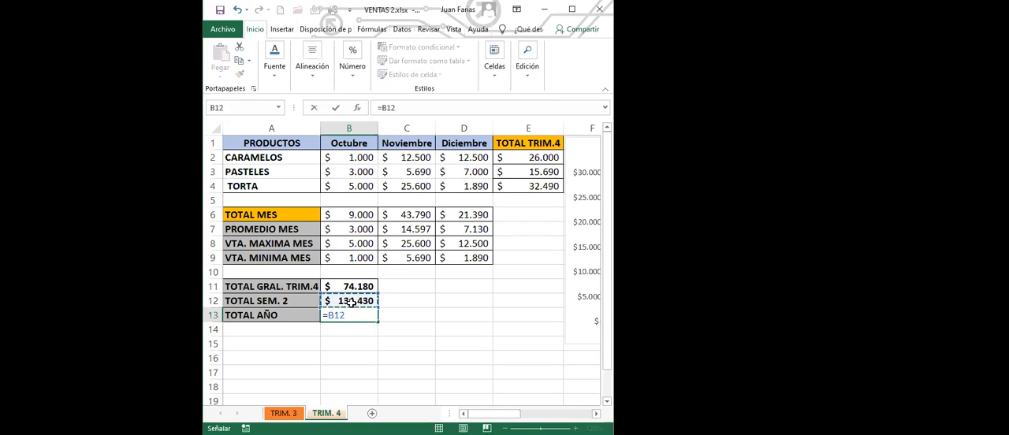
text(+)
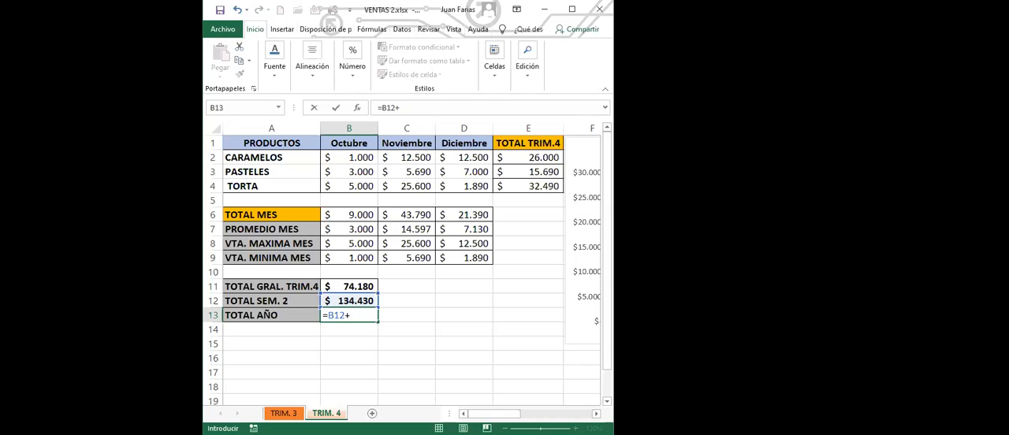
key(alt+Tab)
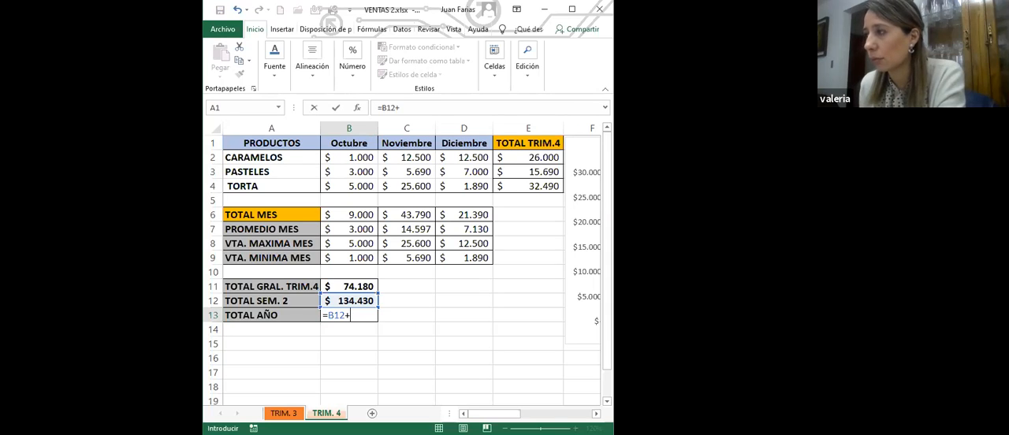
click(350, 301)
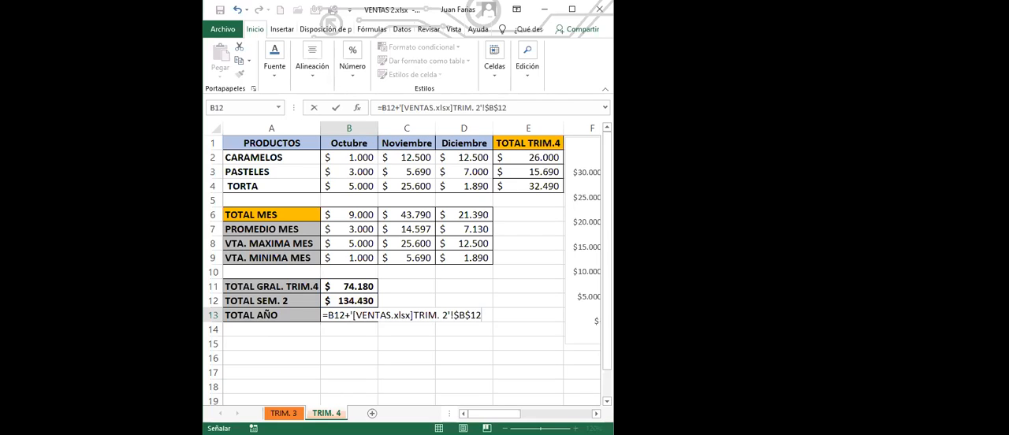
key(Return)
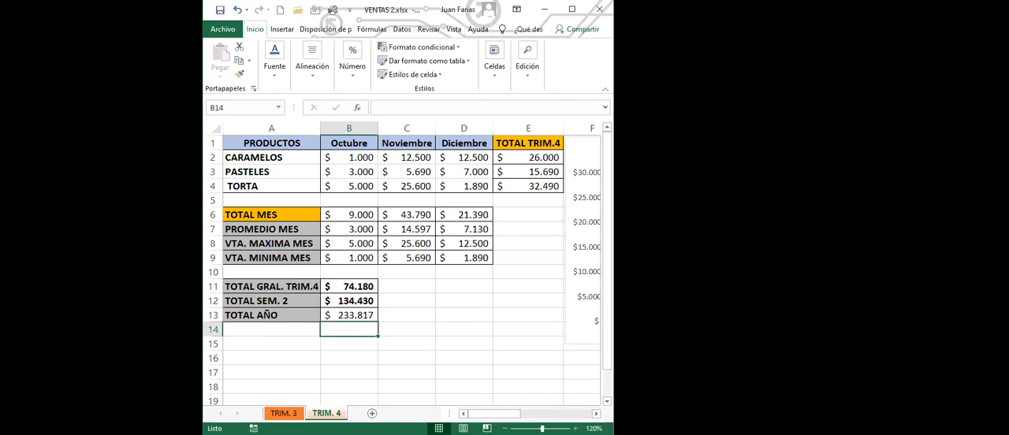
Step: Make the TOTAL AÑO amount in B13 bold
click(349, 315)
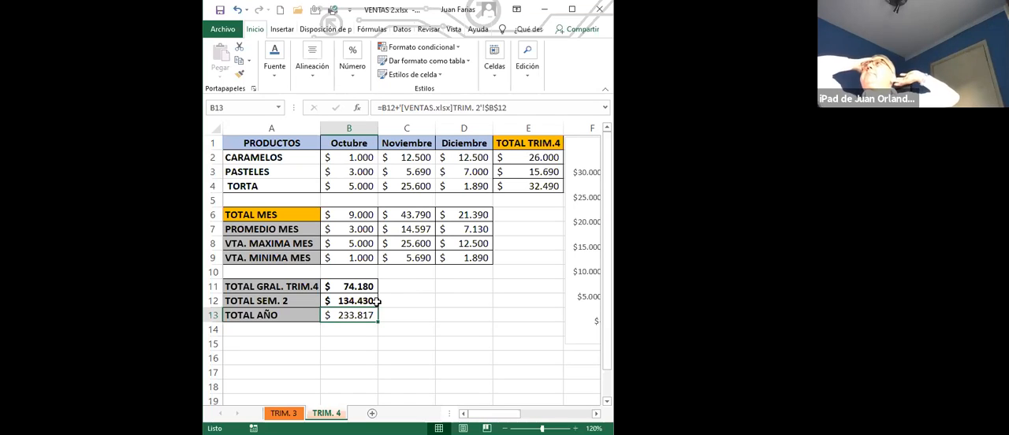
key(ctrl+n)
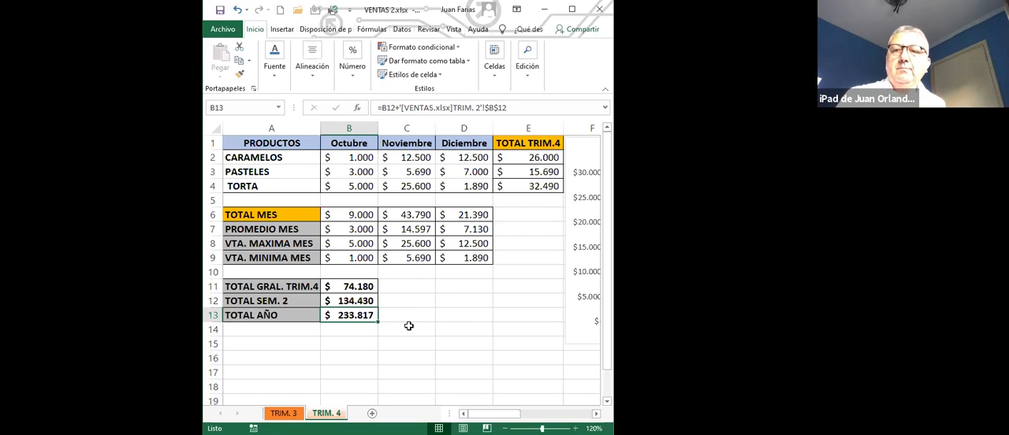
click(426, 315)
Step: Copy the formula text of B13 into C13 so that it is displayed as plain text beside the total
click(353, 313)
drag(377, 108, 506, 108)
key(ctrl+c)
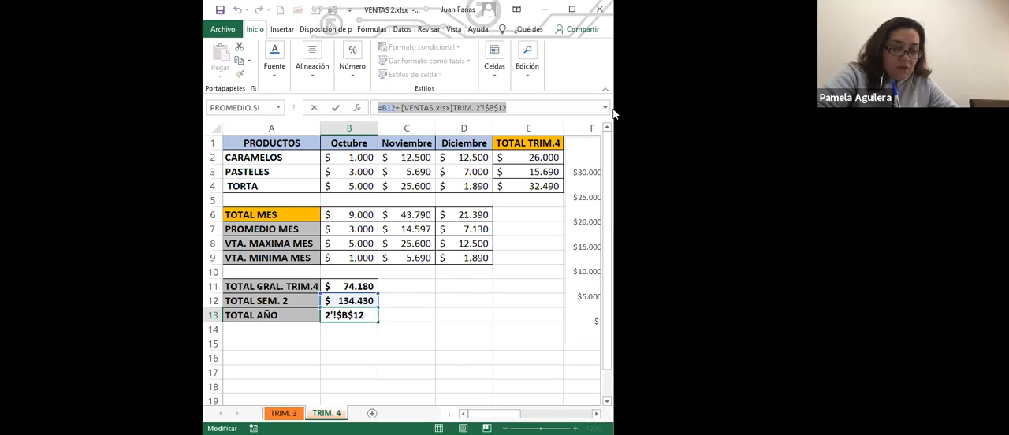
key(Tab)
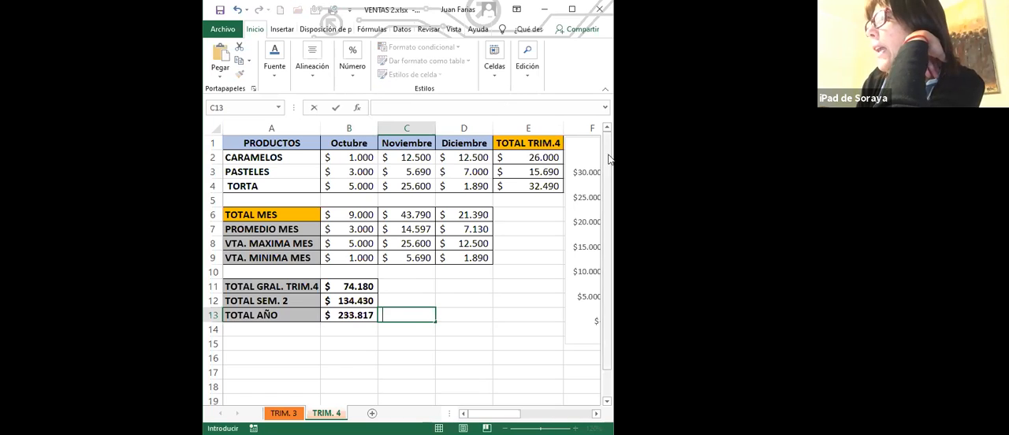
key(ctrl+v)
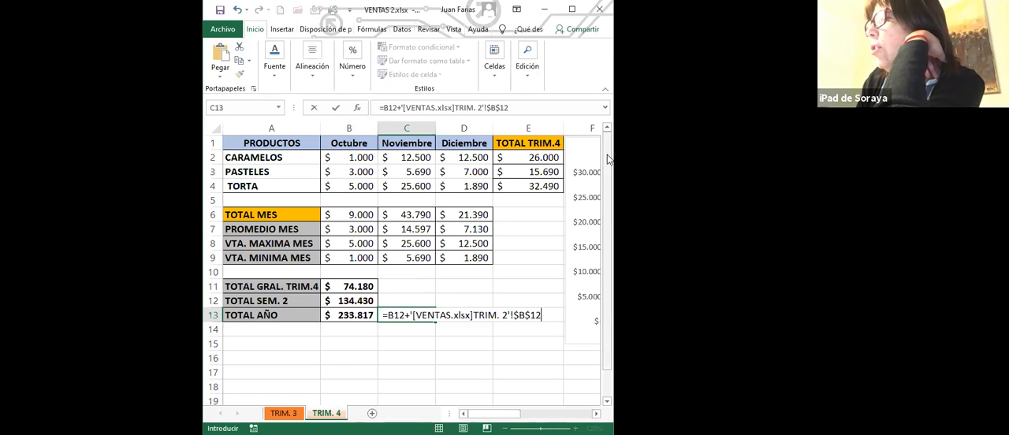
click(400, 347)
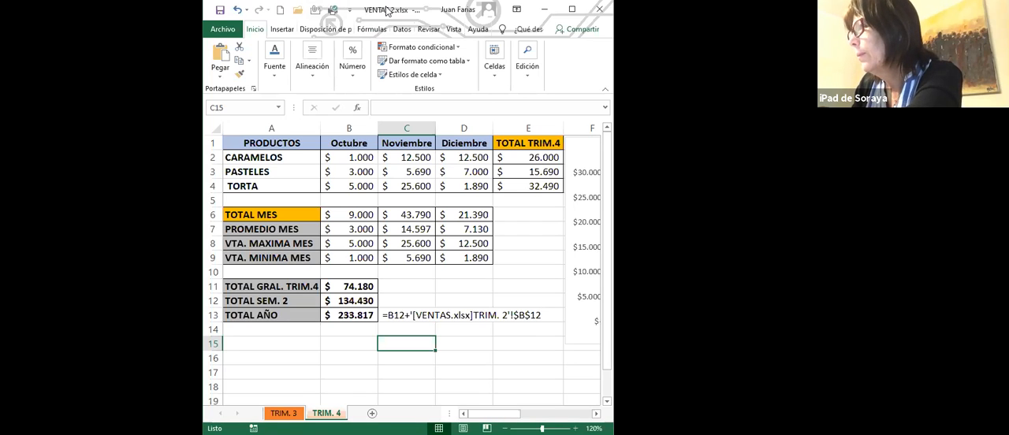
Step: Maximize the VENTAS 2 window and make the formula text in C13 bold
click(571, 9)
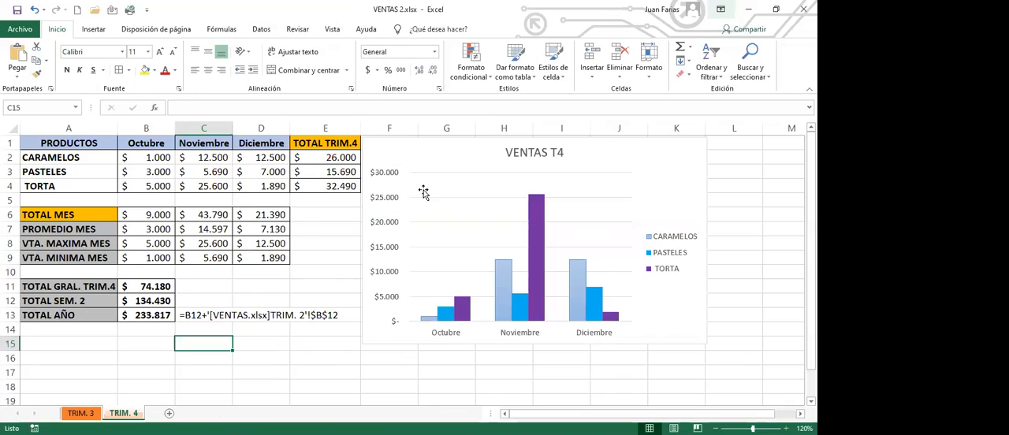
click(193, 317)
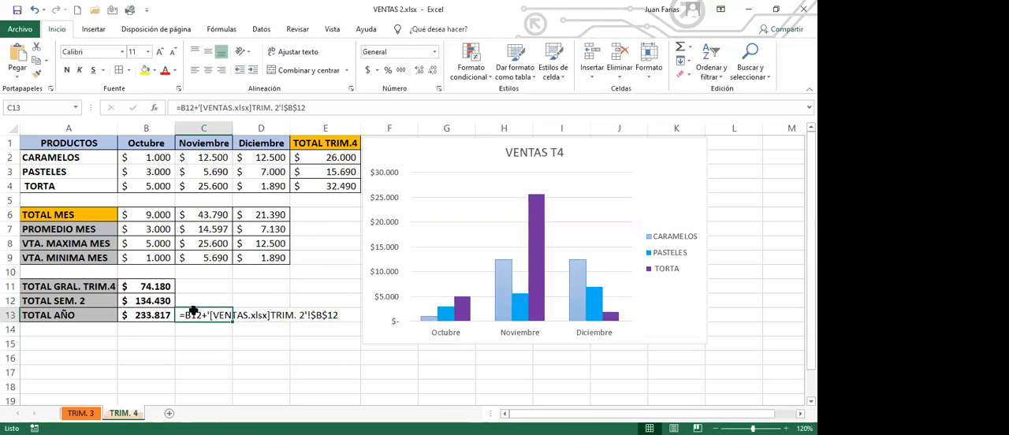
click(67, 71)
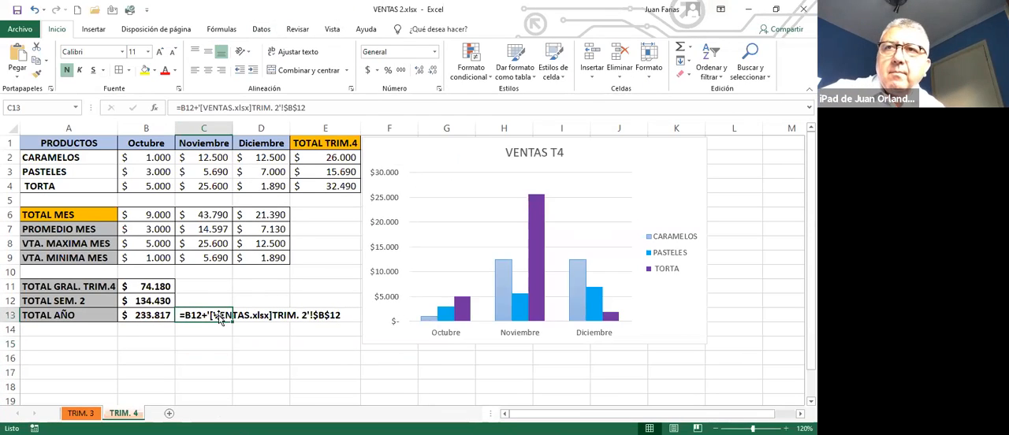
click(239, 344)
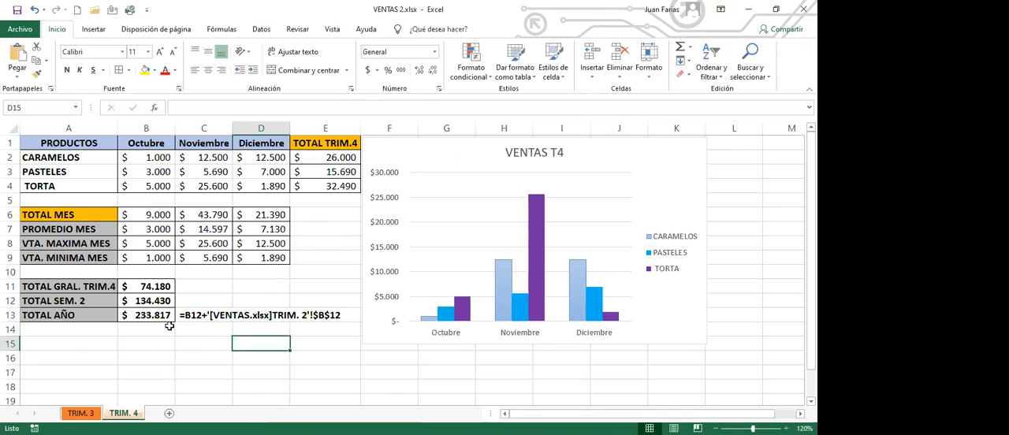
click(95, 345)
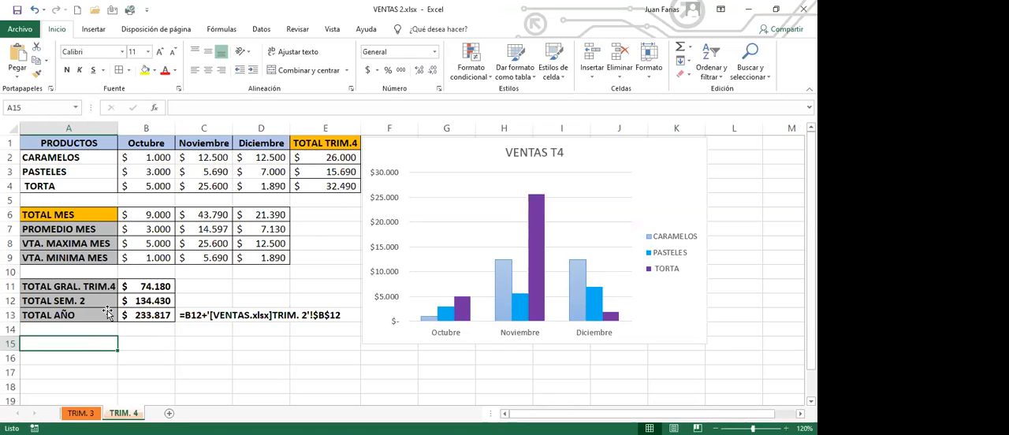
click(200, 347)
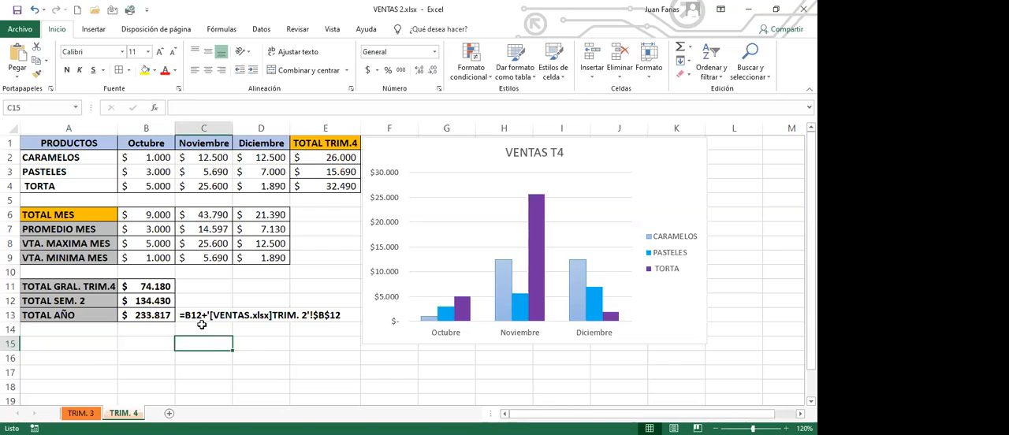
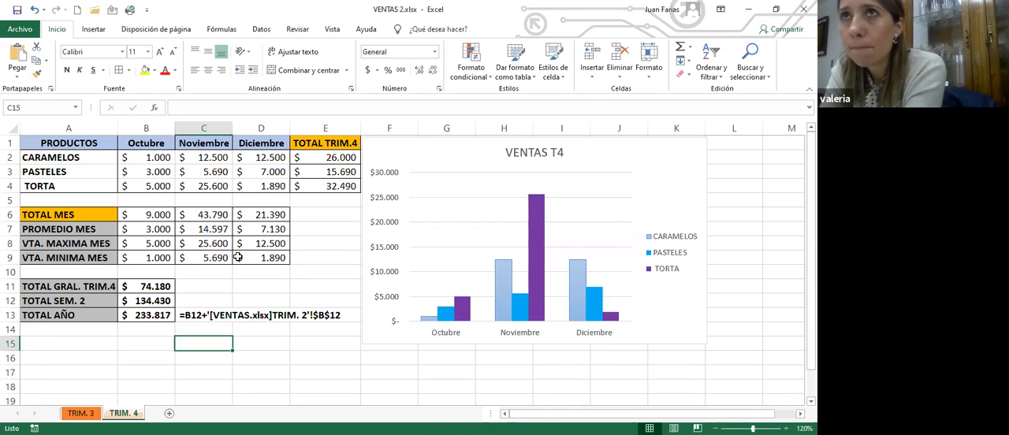
Step: Magnify the TRIM. 4 sheet to the selected cell so the formula text in C13 can be read closely
click(237, 257)
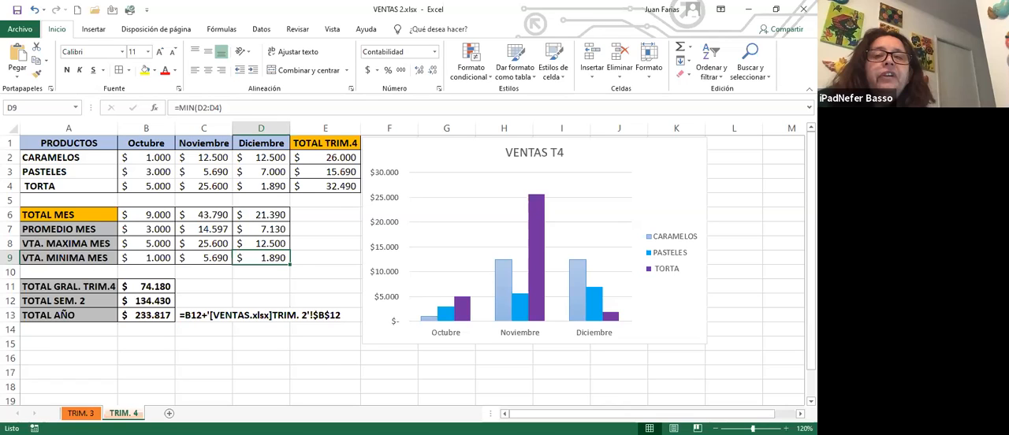
click(242, 370)
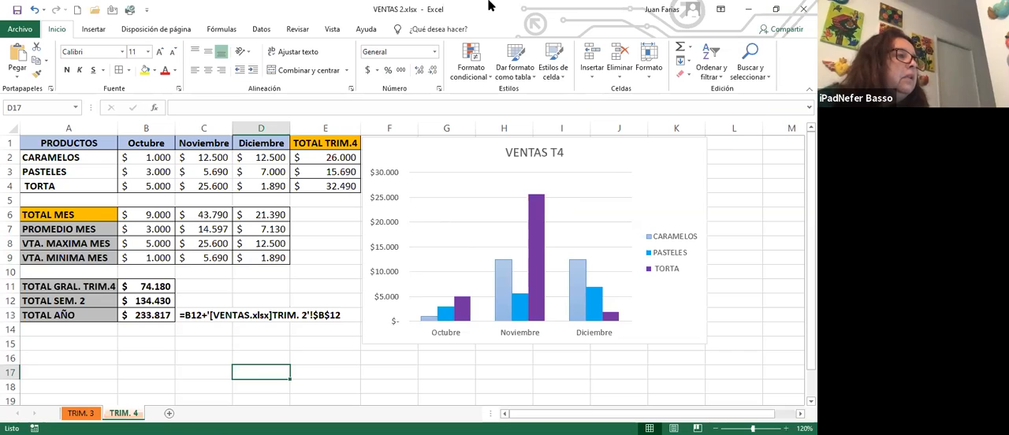
click(332, 29)
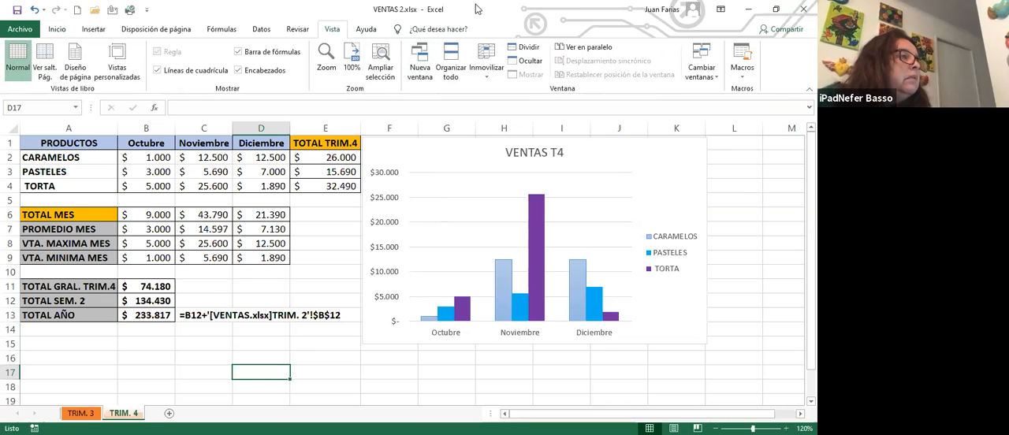
click(477, 9)
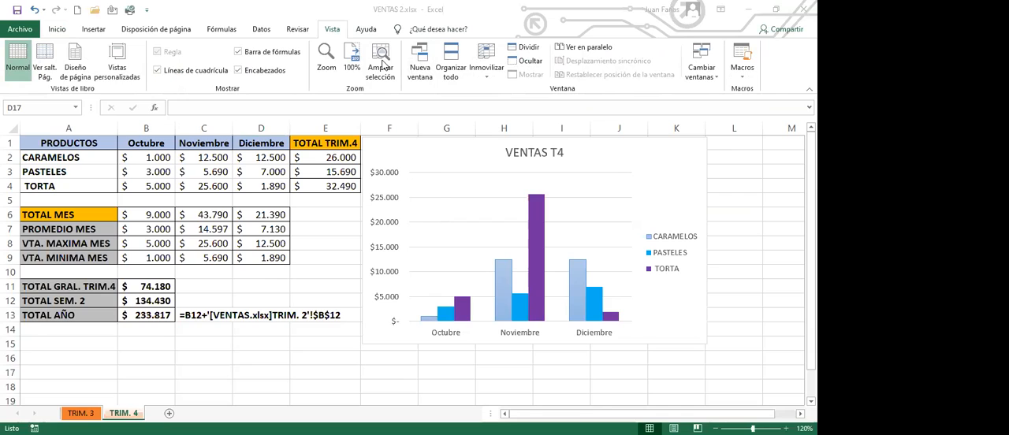
click(384, 65)
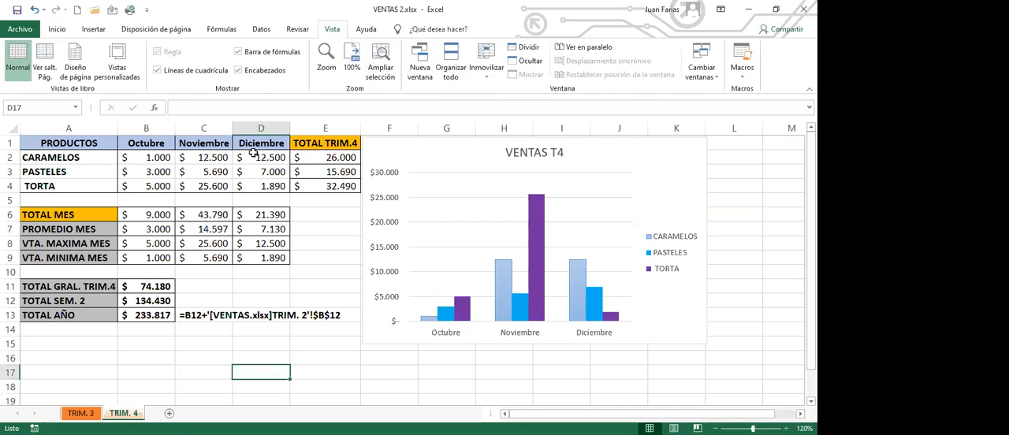
click(382, 58)
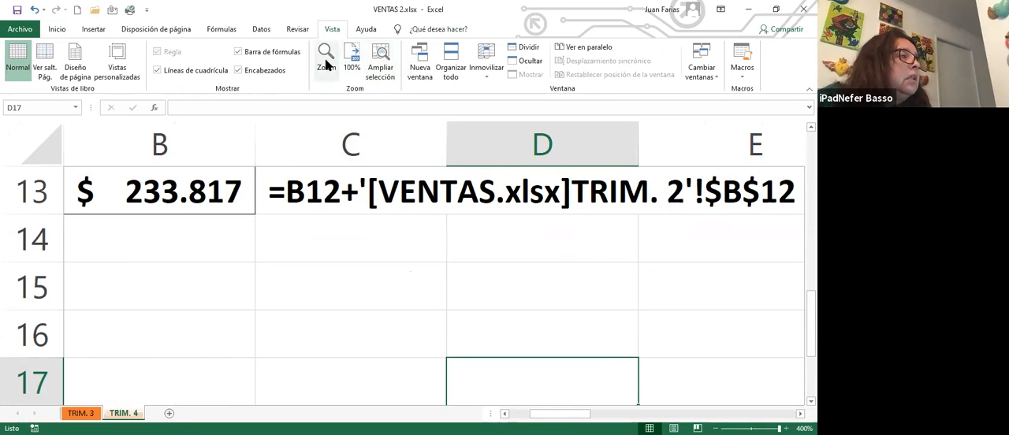
click(344, 239)
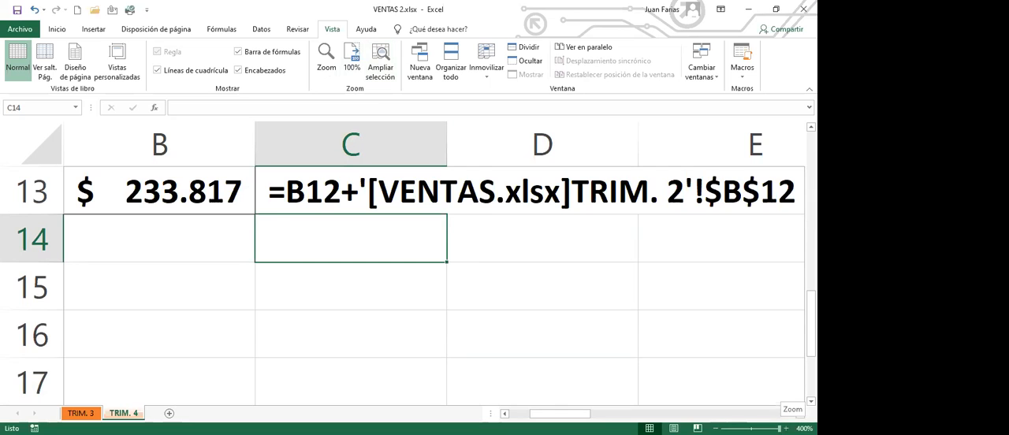
Step: Set the sheet zoom to 100% and look at the preset magnification options without choosing another one
drag(780, 429, 751, 429)
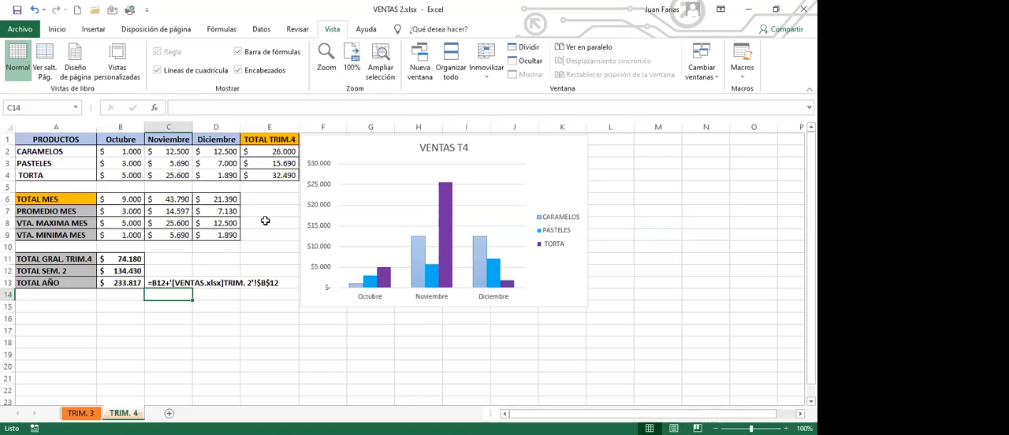
click(327, 67)
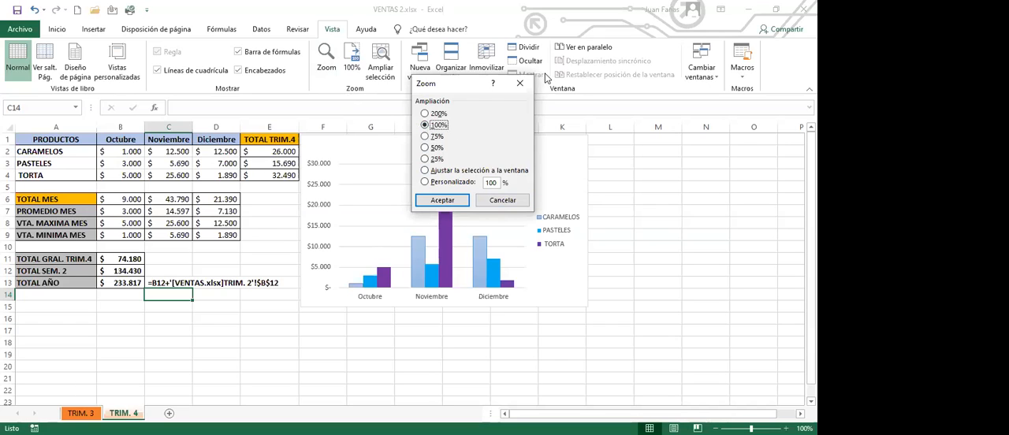
click(520, 84)
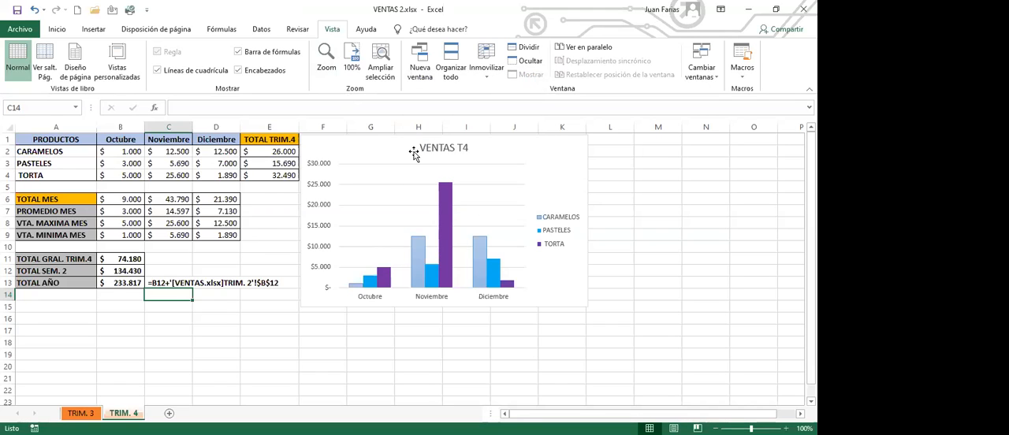
click(414, 152)
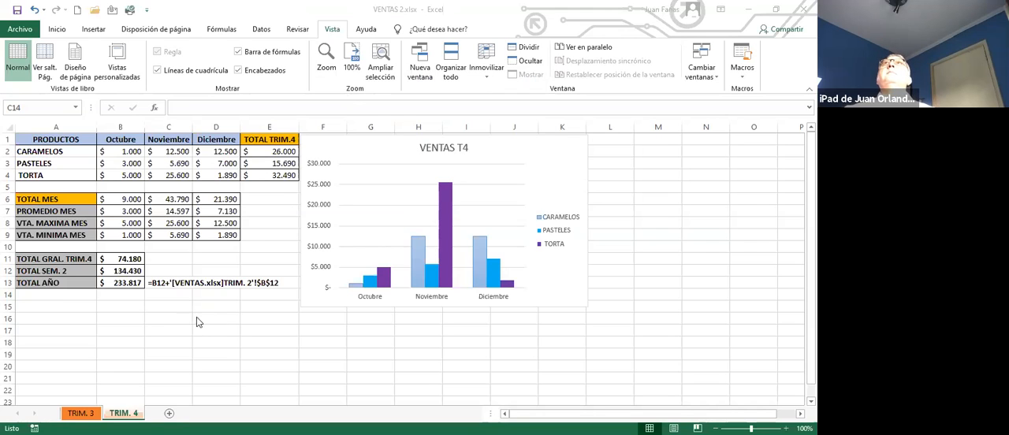
click(51, 316)
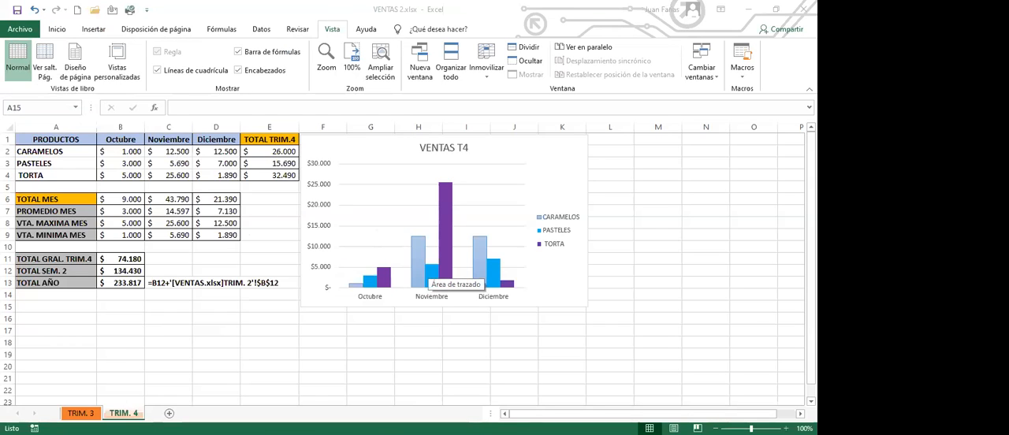
Step: Change several first-semester sales amounts in VENTAS.xlsx to test that the linked TOTAL AÑO in VENTAS 2 updates
text(=)
key(Return)
text(5)
key(Return)
text(5)
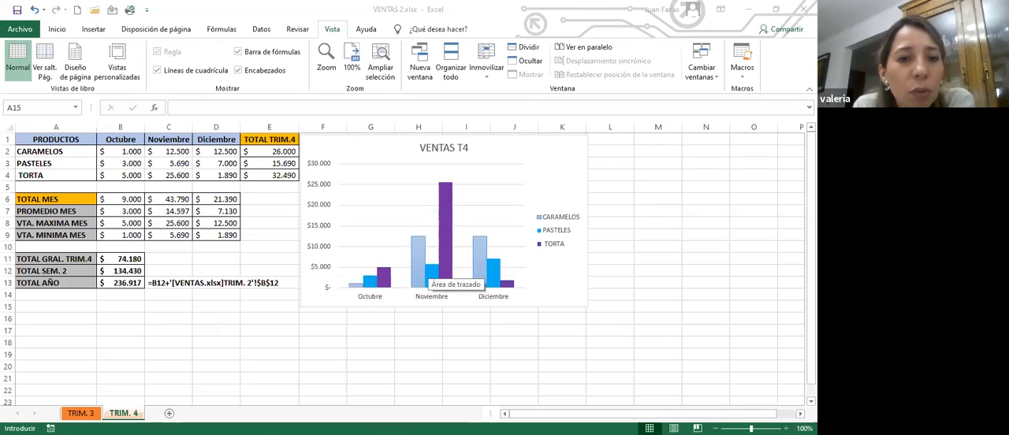
key(Return)
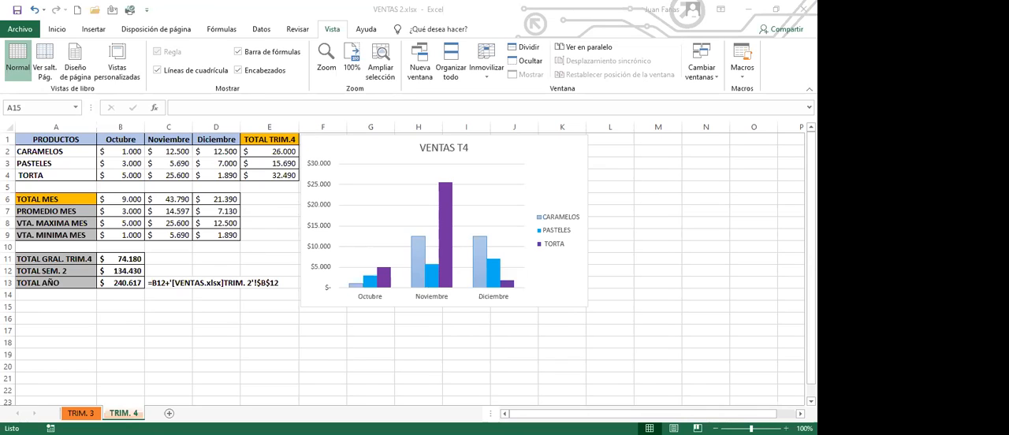
text(=)
key(Return)
text(1)
key(Return)
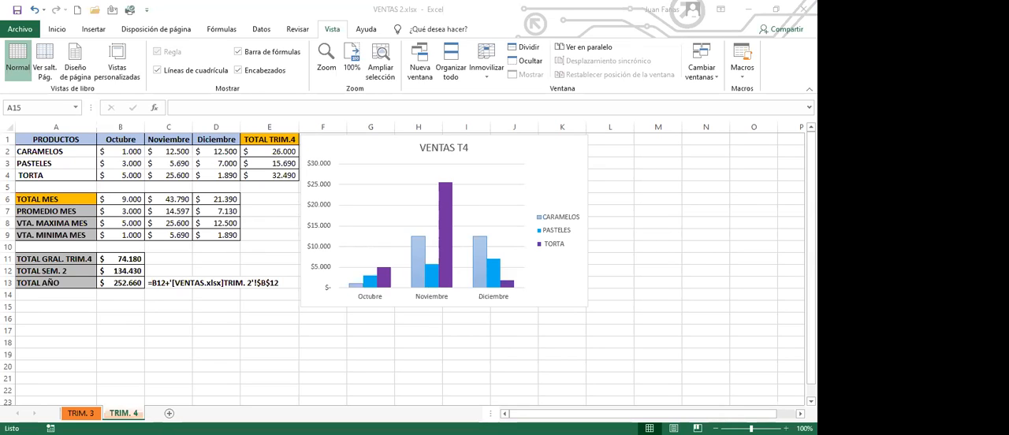
text(1)
key(Return)
Step: Examine the linked TOTAL AÑO formula in B13 of VENTAS 2 at 110% zoom
click(130, 305)
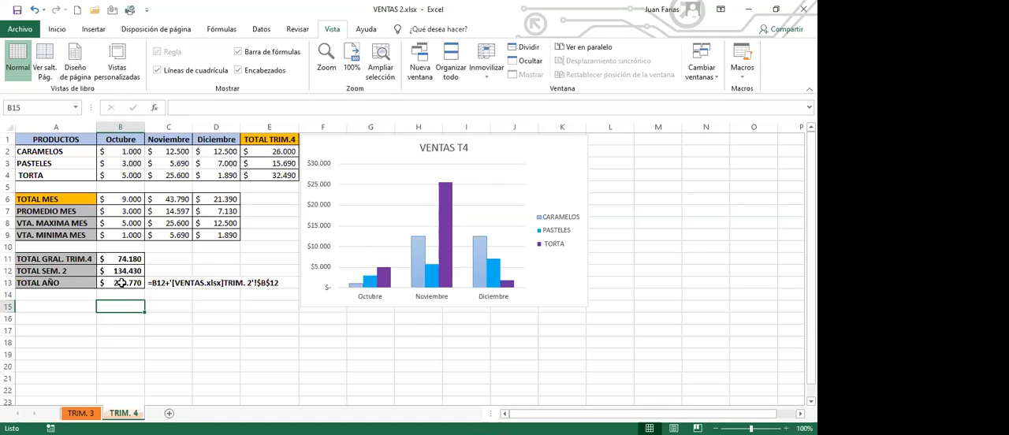
click(120, 284)
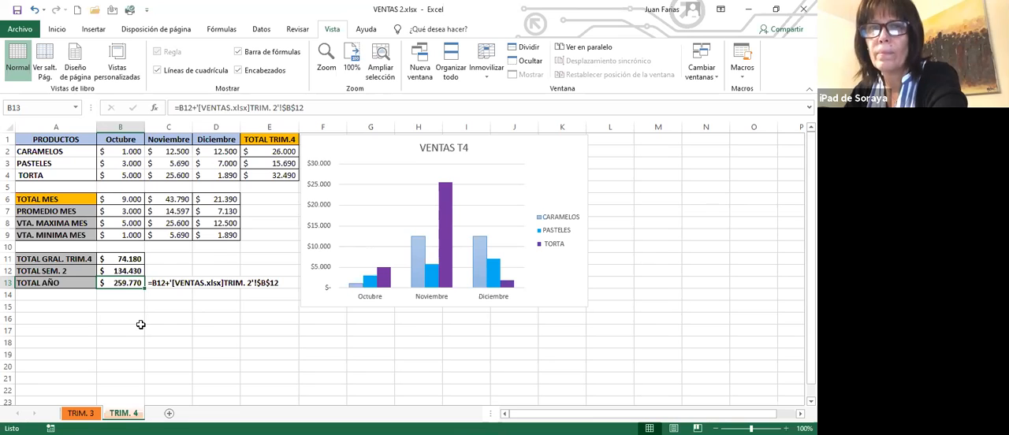
click(787, 428)
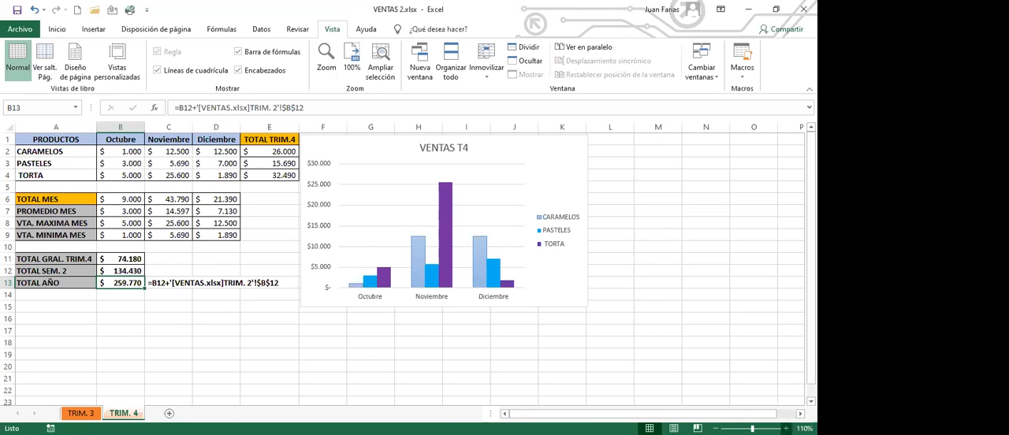
Step: Close the VENTAS 2 workbook
click(175, 313)
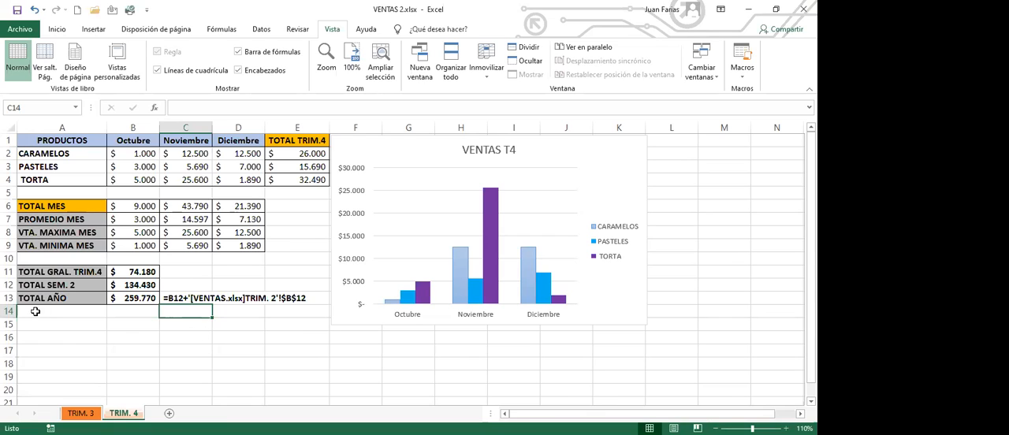
click(202, 339)
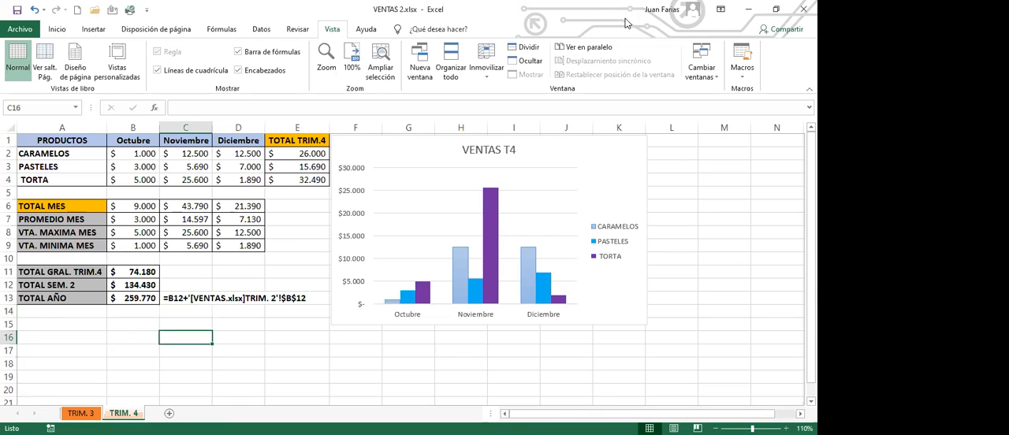
click(802, 9)
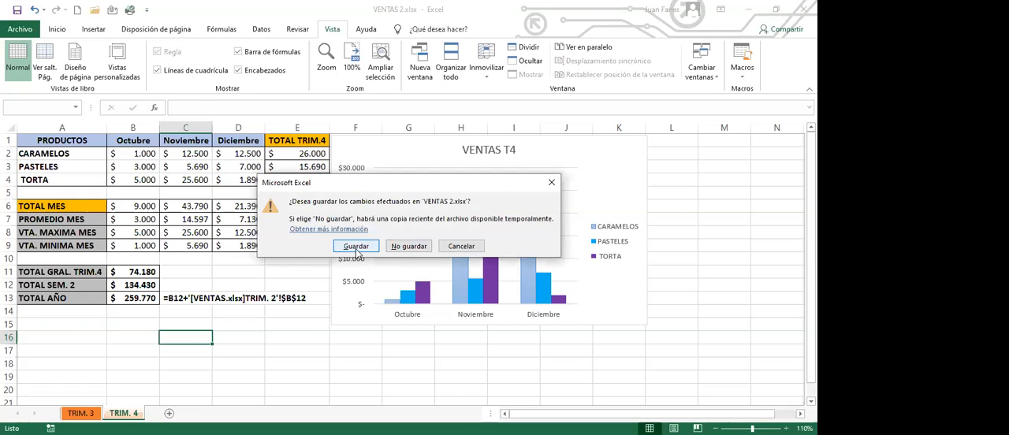
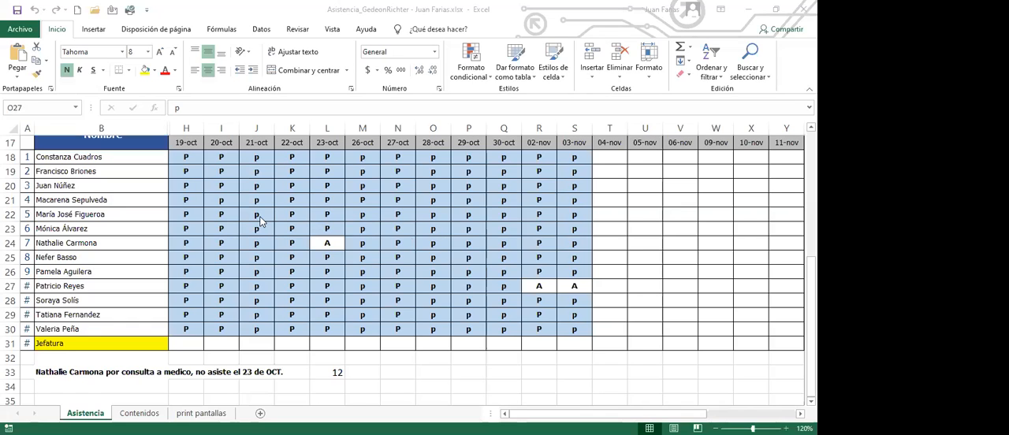
Step: Look up VENTAS 2.xlsx in the list of recent workbooks
click(25, 31)
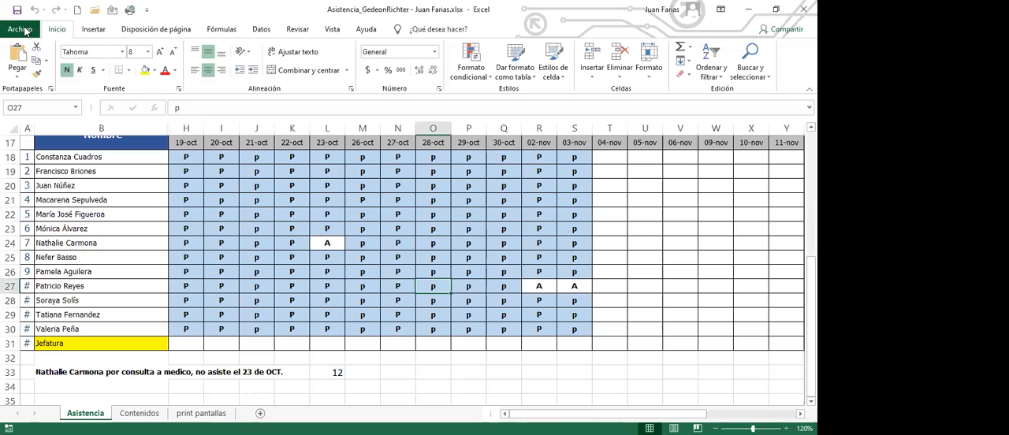
click(24, 31)
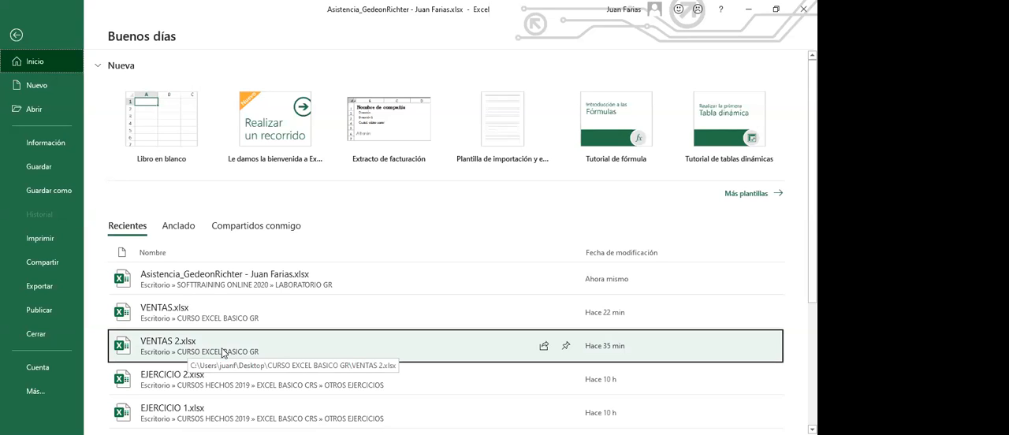
key(Escape)
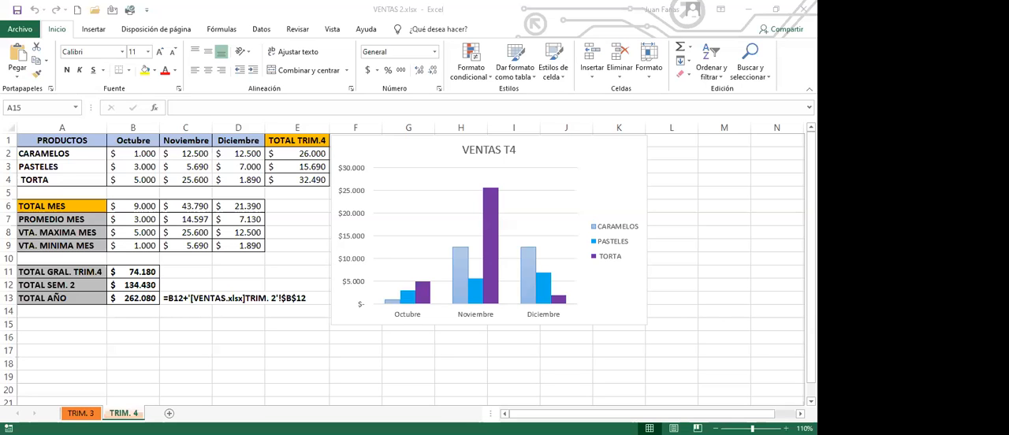
click(191, 323)
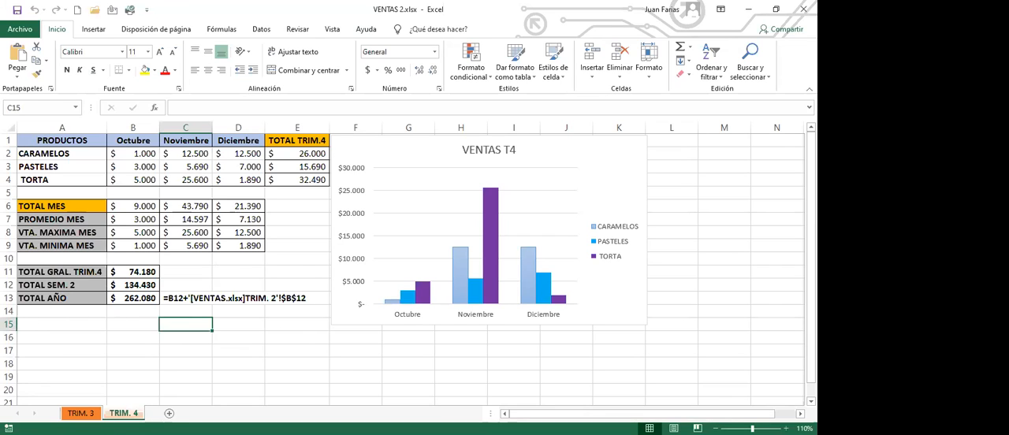
click(83, 335)
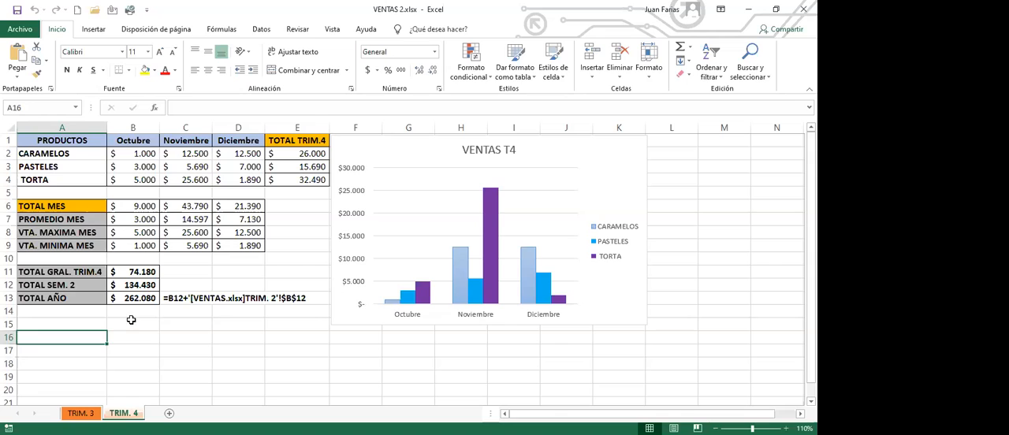
click(138, 328)
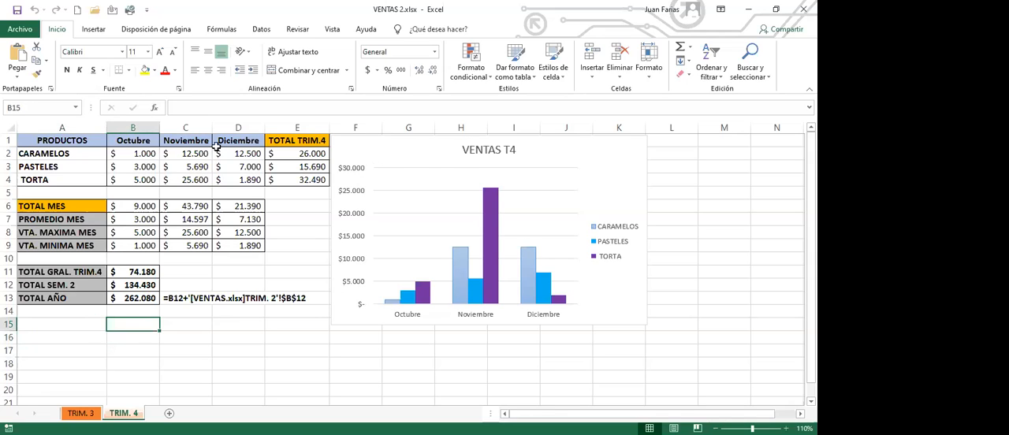
click(61, 140)
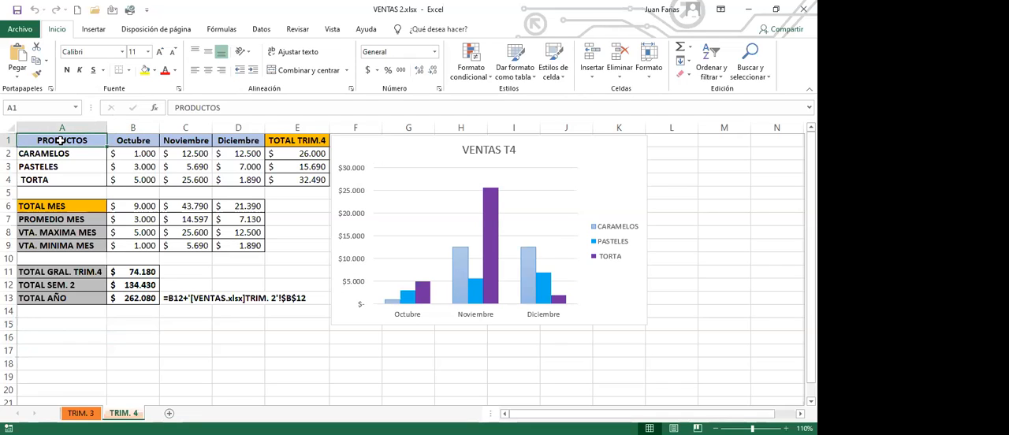
drag(61, 140, 229, 184)
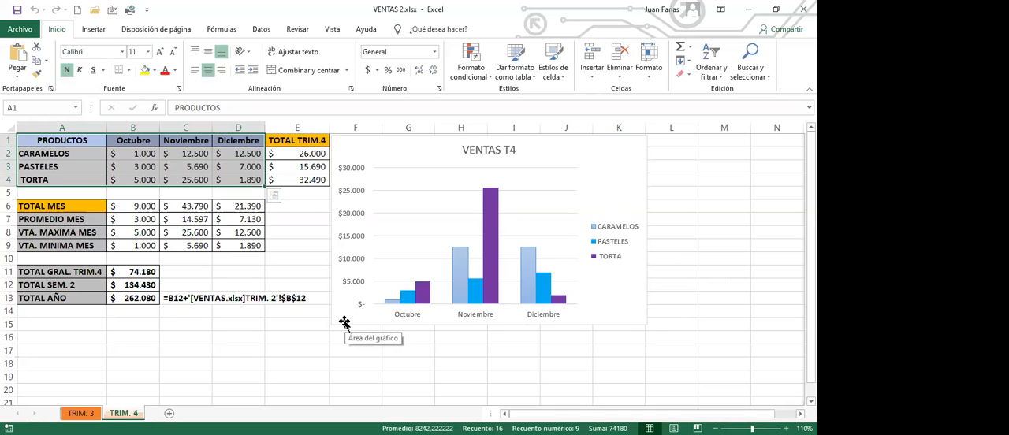
click(207, 329)
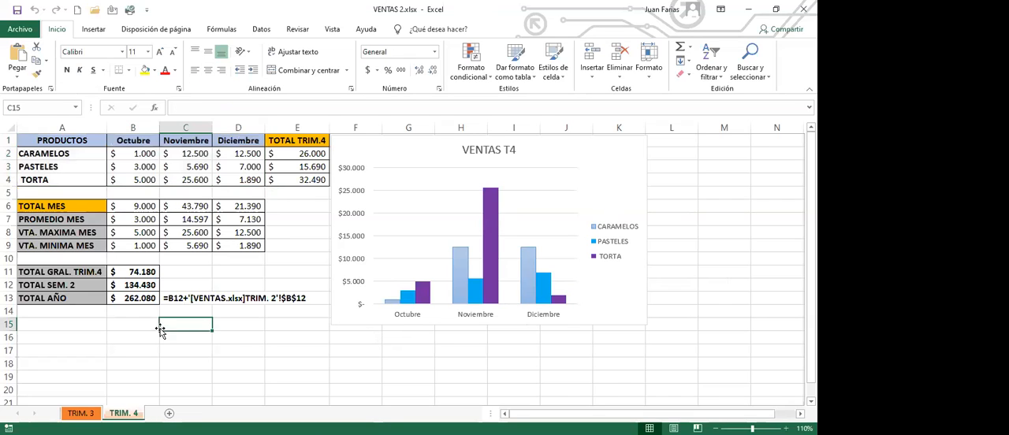
click(73, 325)
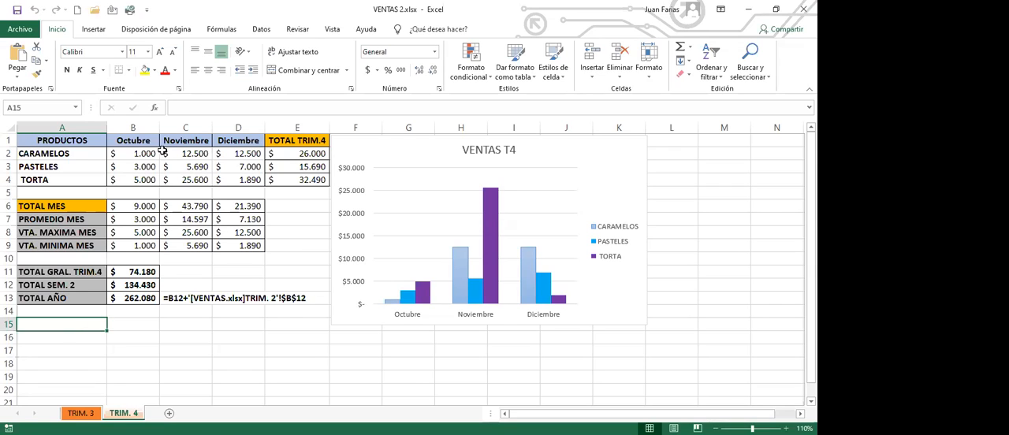
Step: Insert a 3D pie chart of the monthly totals from B1:D1 and B6:D6 and place it below the VENTAS T4 chart
drag(134, 140, 236, 141)
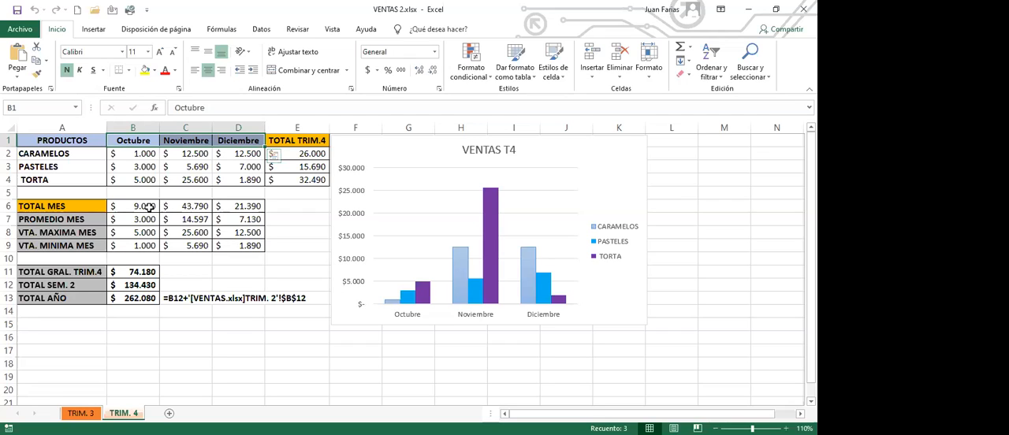
drag(146, 207, 237, 209)
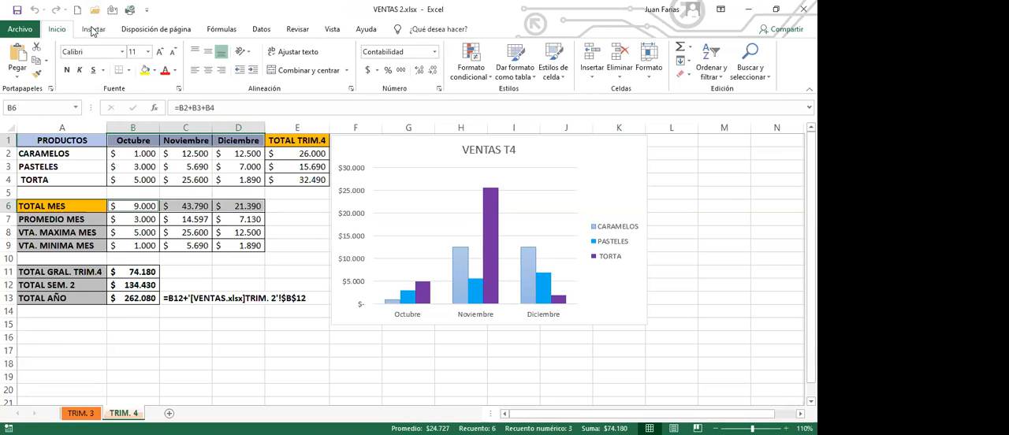
click(93, 29)
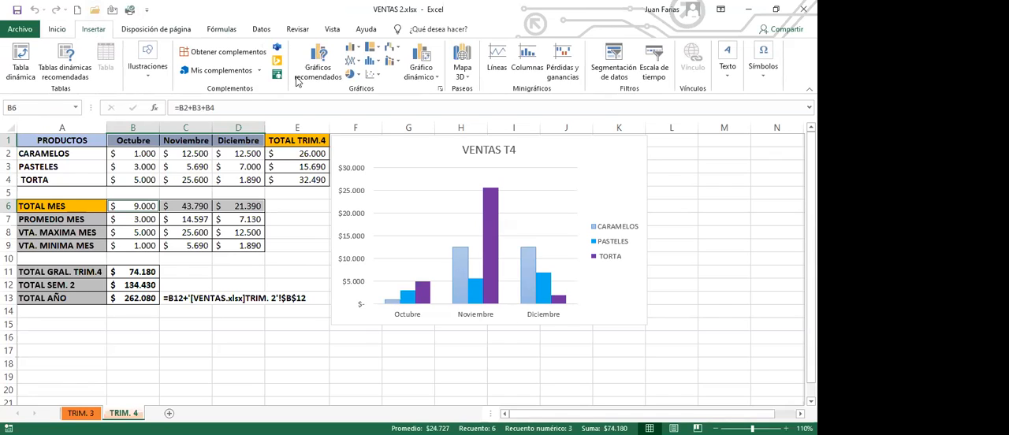
click(358, 78)
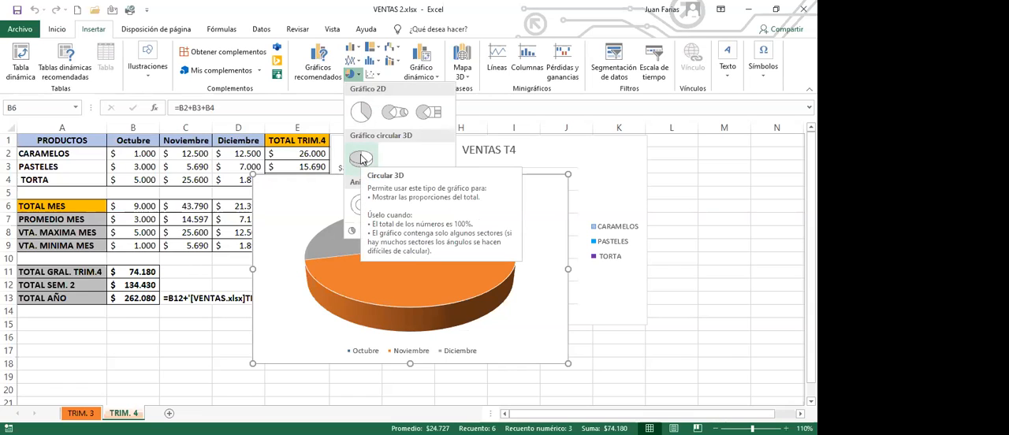
click(361, 159)
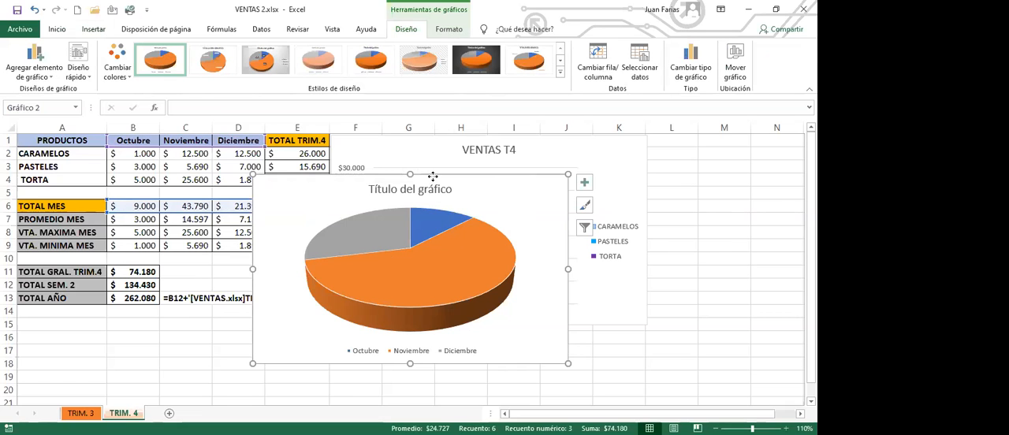
drag(429, 176, 511, 334)
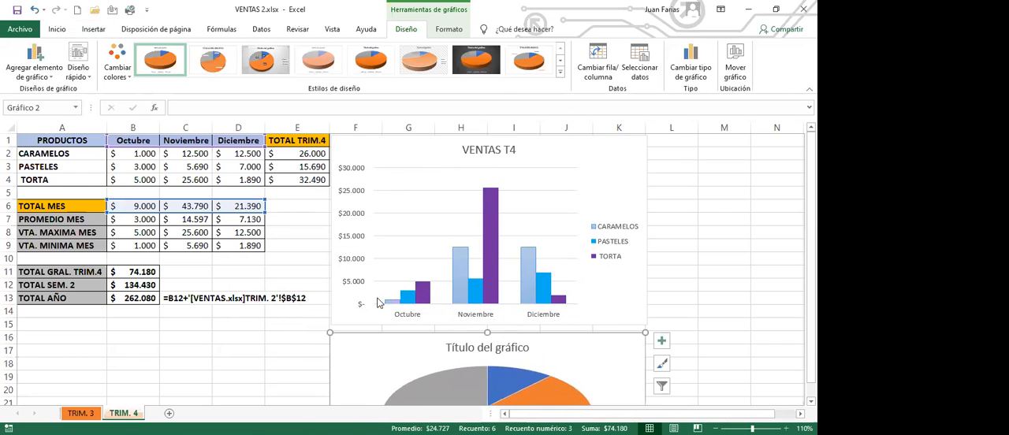
Step: Change the pie chart's title to "% VENTAS MENSUALES"
scroll(345, 312, down, 3)
scroll(345, 312, down, 2)
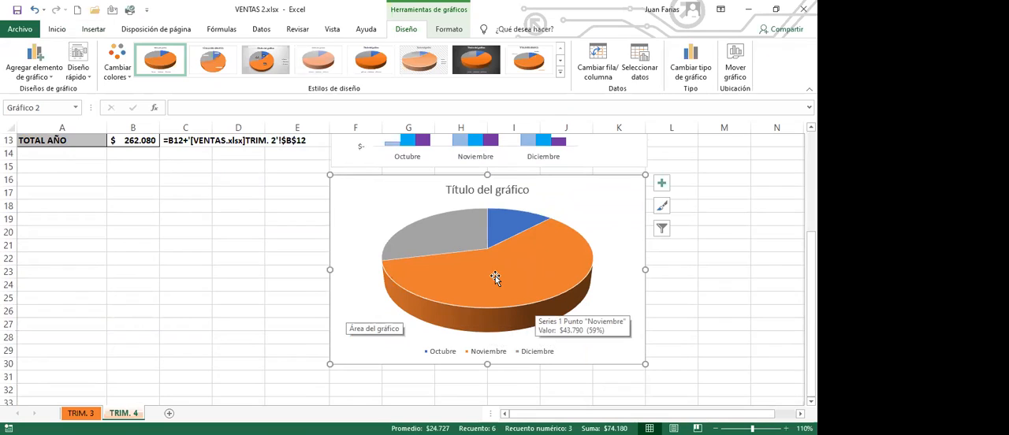
click(455, 190)
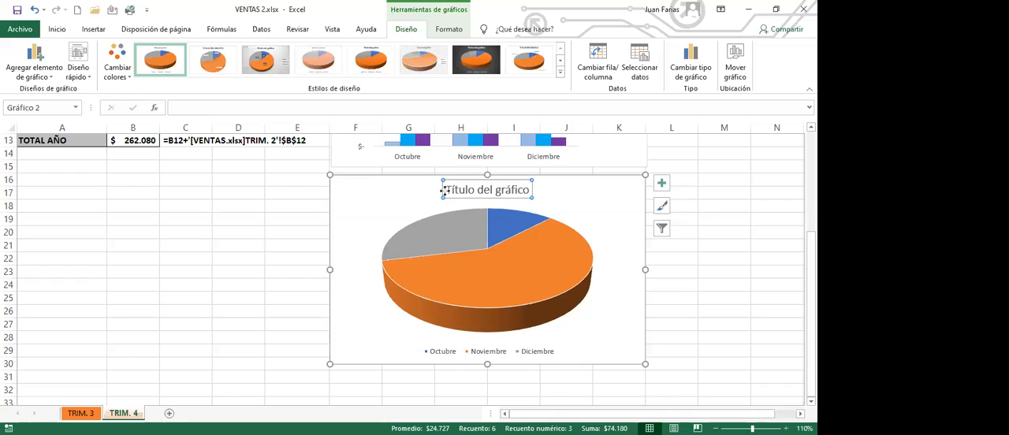
triple_click(525, 189)
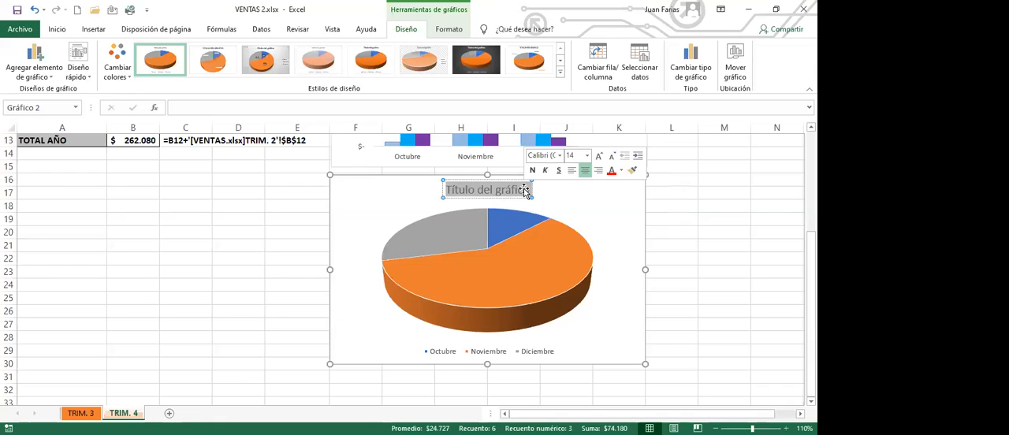
text(VENTAS)
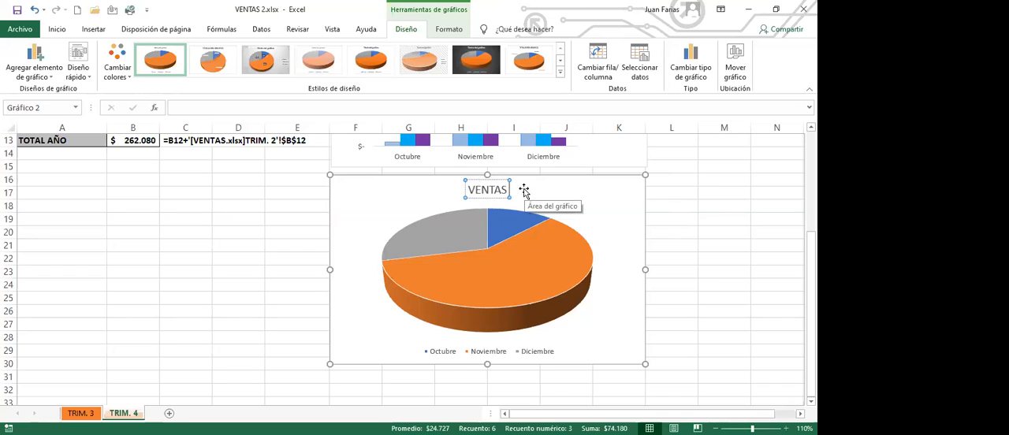
text( MENSUALES)
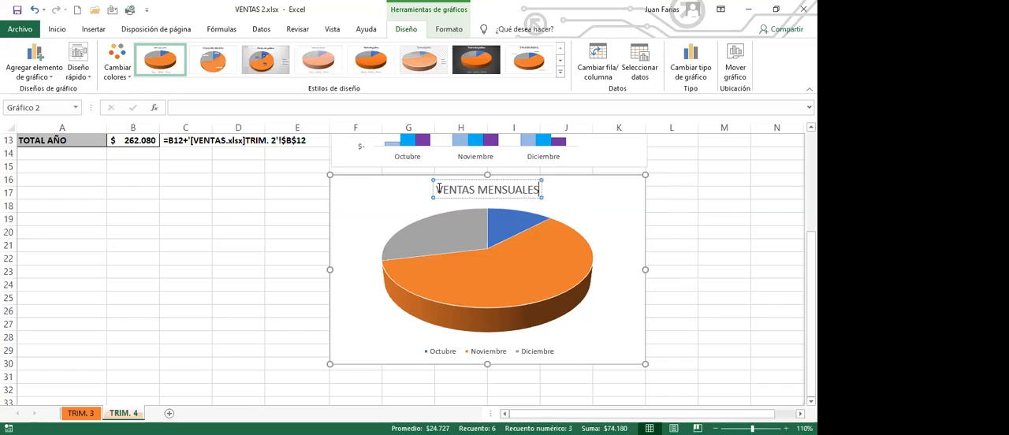
drag(438, 191, 458, 193)
text(%)
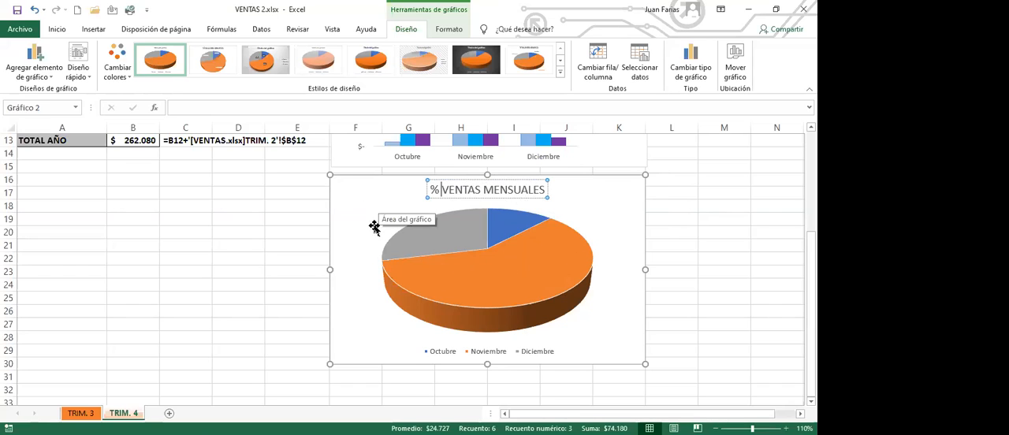
click(369, 194)
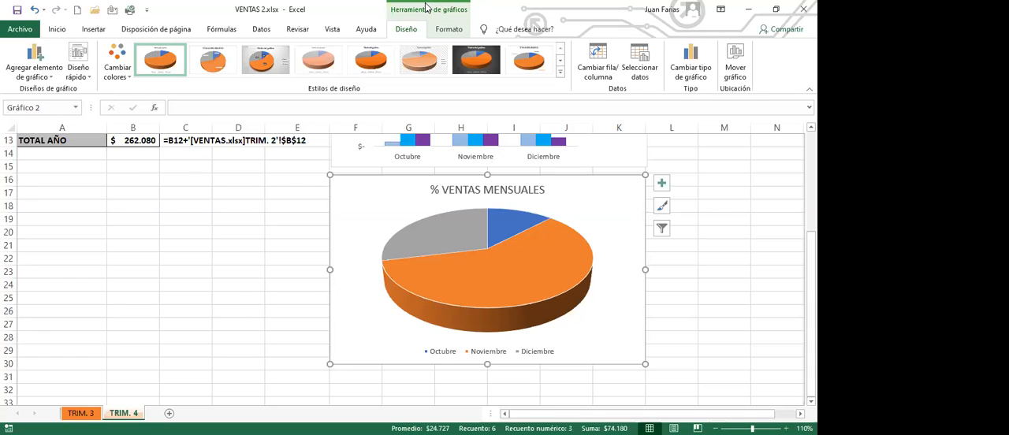
Step: Apply the quick layout Diseño 1 to the pie chart and recolour it with the green, blue and yellow multicolour palette
click(89, 83)
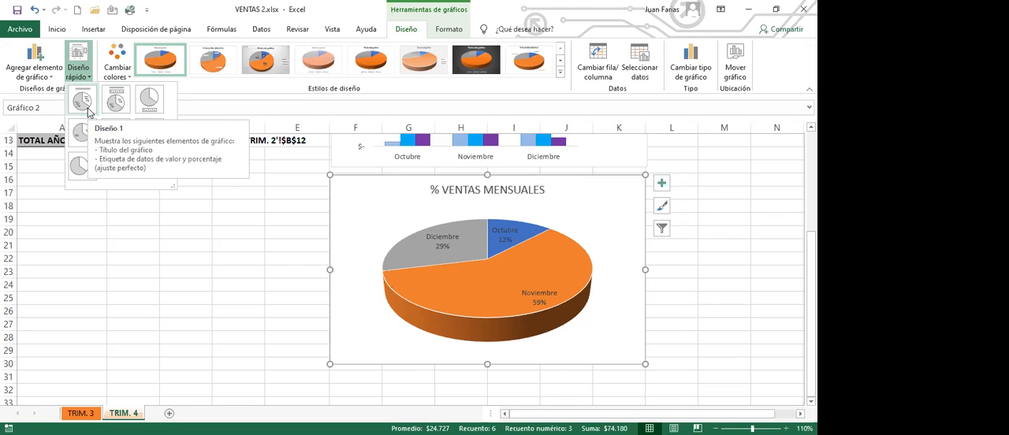
click(88, 111)
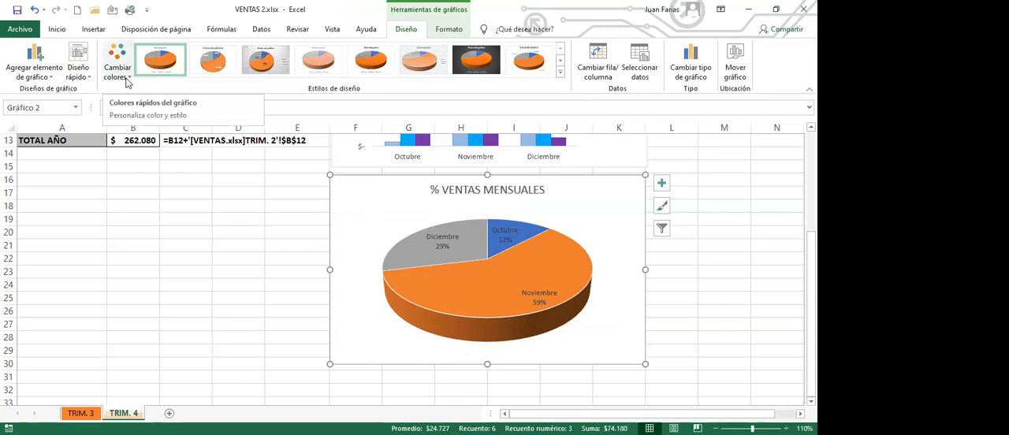
click(125, 73)
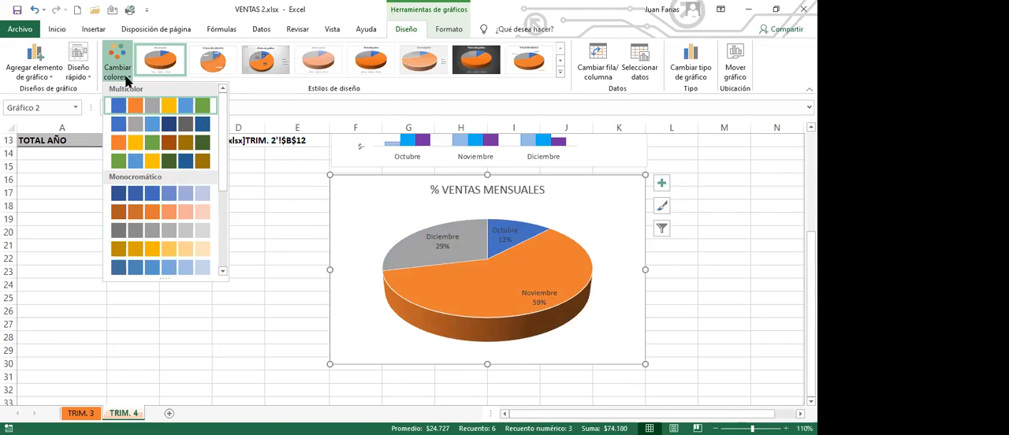
click(154, 164)
Step: Make all the data labels of the pie chart bold
mouse_move(446, 277)
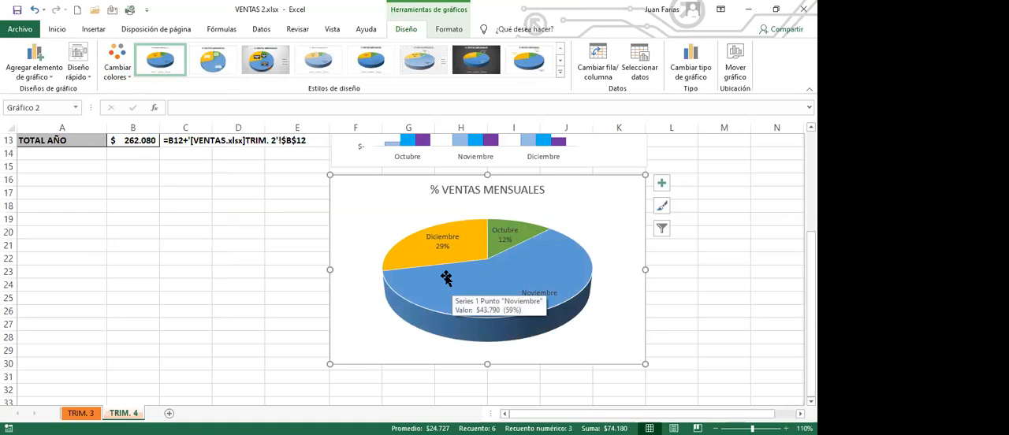
click(537, 295)
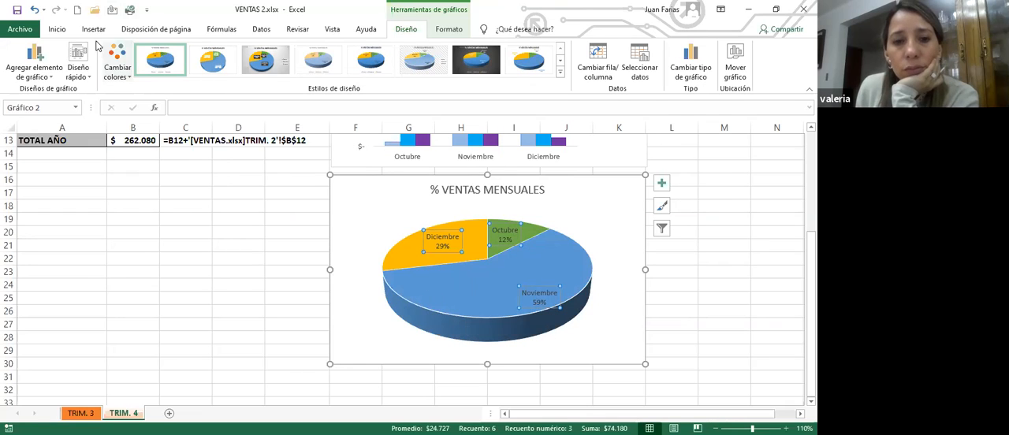
click(57, 32)
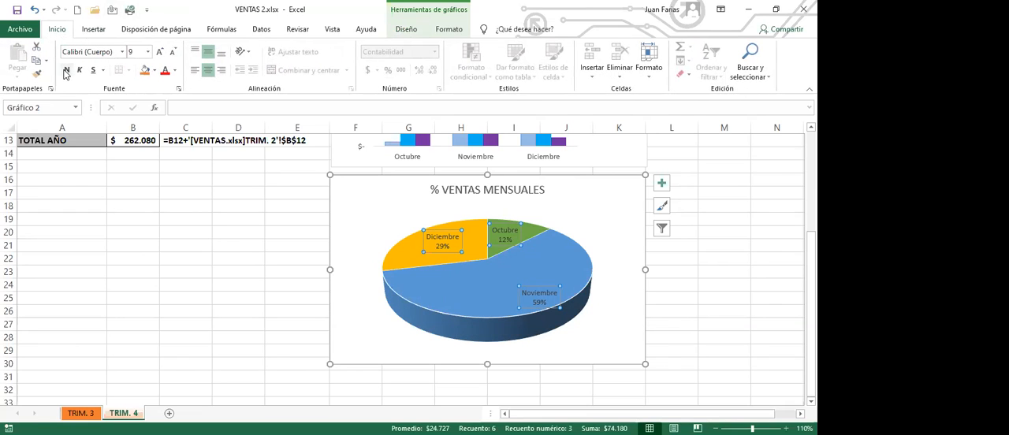
click(66, 71)
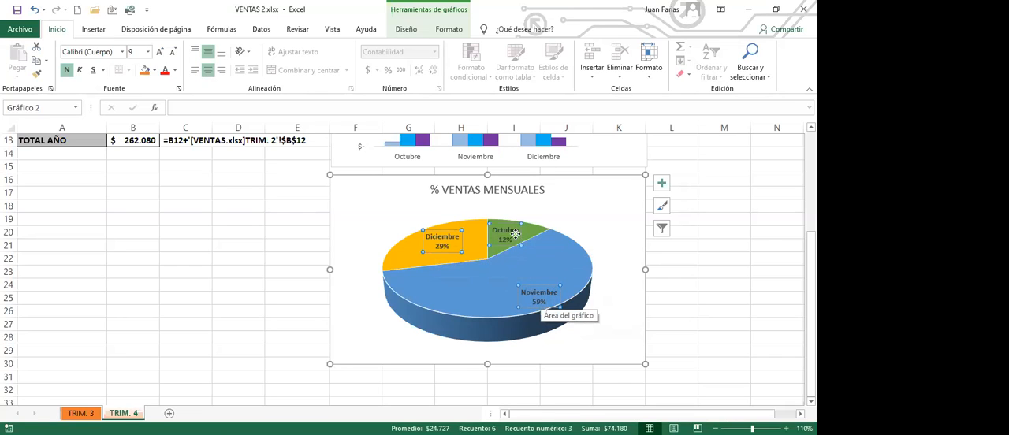
Step: Move the Diciembre, Noviembre and Octubre data labels outside the pie, each near its own slice
click(448, 230)
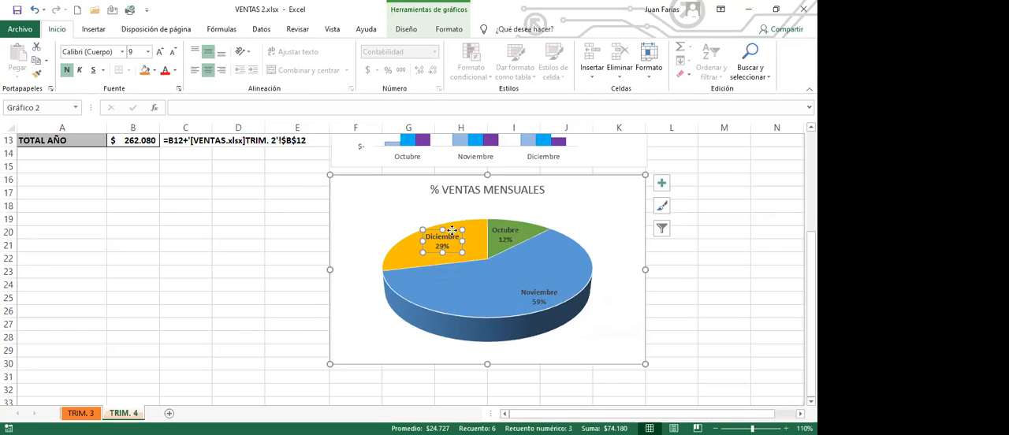
drag(451, 229, 389, 200)
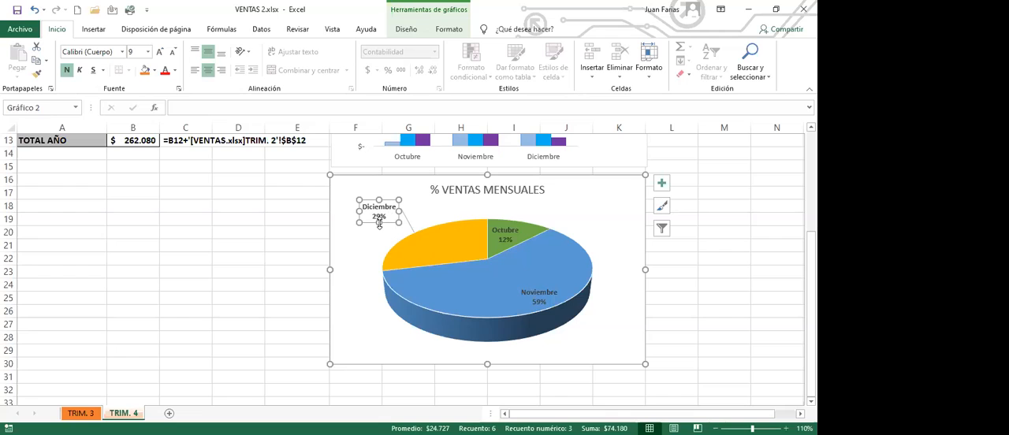
mouse_move(431, 250)
click(541, 290)
drag(541, 290, 615, 332)
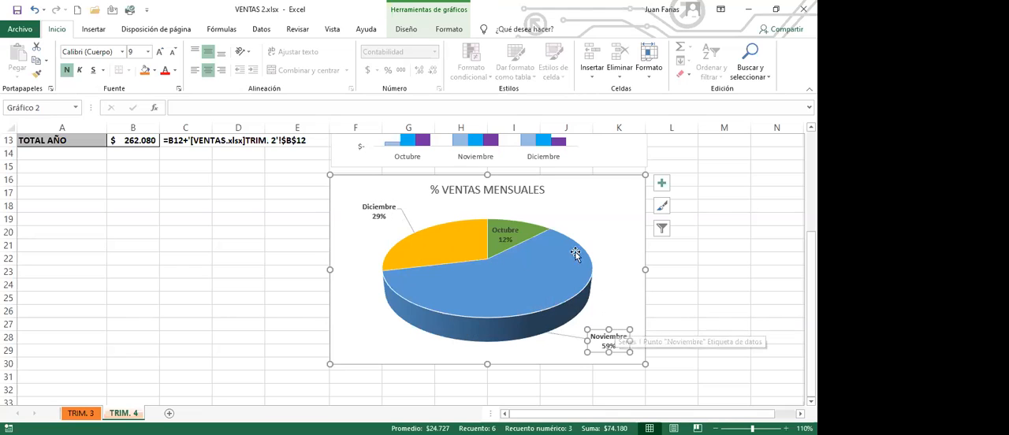
drag(518, 233, 595, 203)
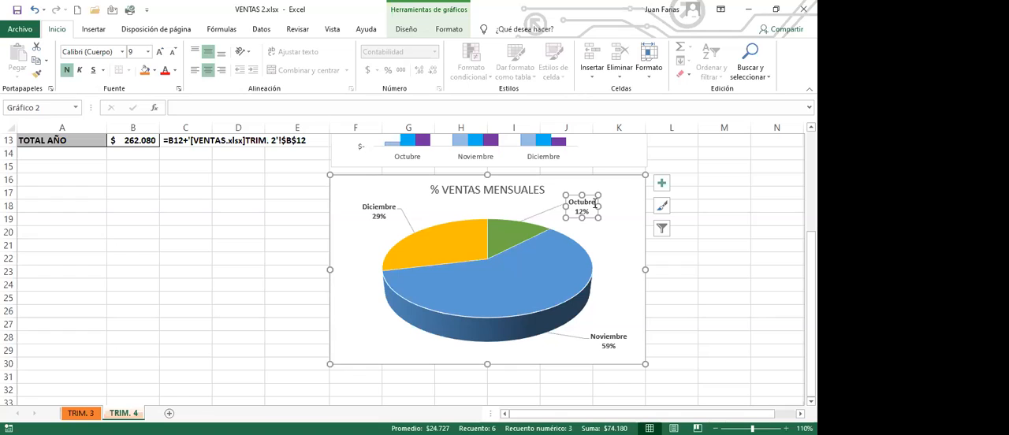
Step: Move the Noviembre data label of the pie chart closer to the pie, just below its slice
click(596, 344)
drag(595, 344, 580, 352)
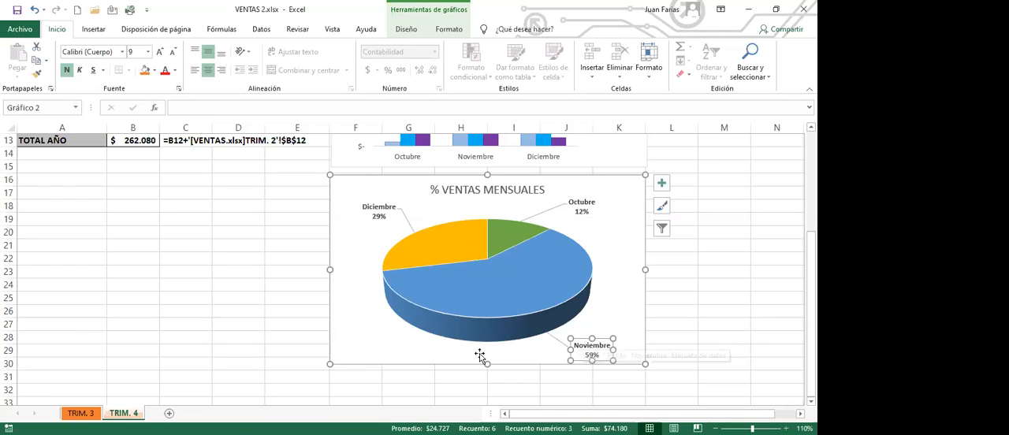
click(271, 211)
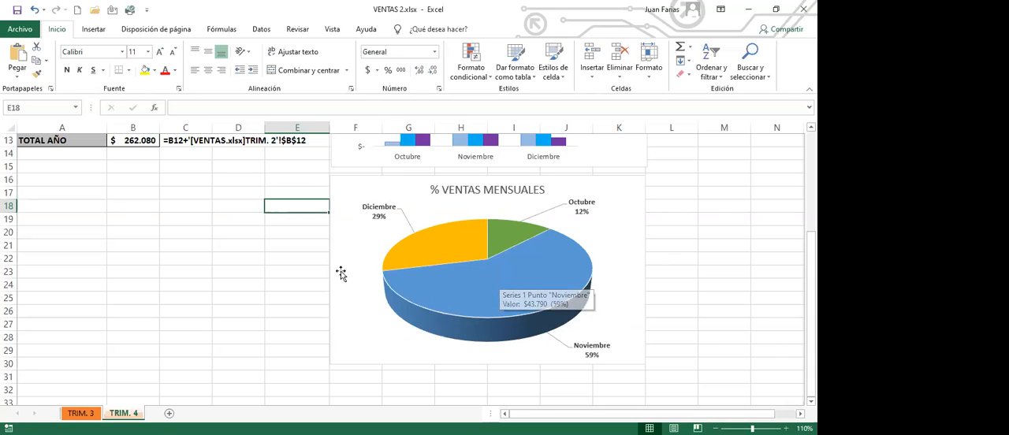
Step: Review the monthly product sales in B1:D4 that feed the VENTAS T4 column chart
scroll(276, 298, up, 1)
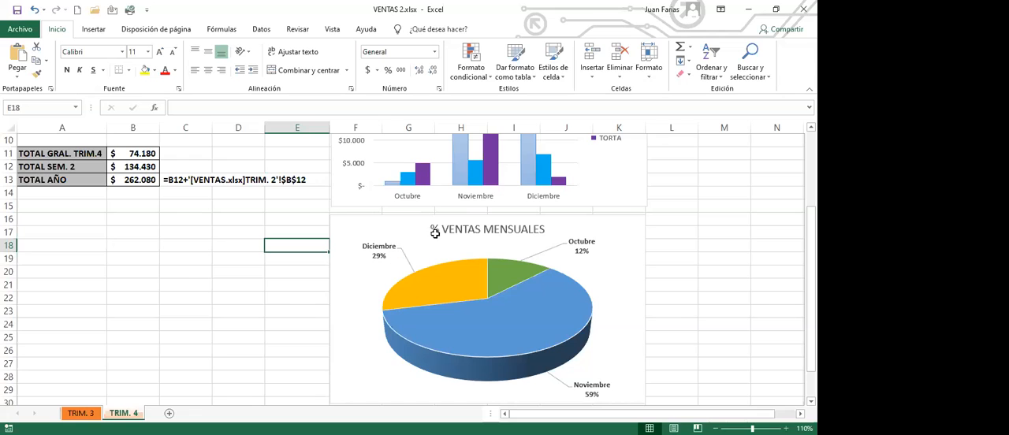
scroll(195, 268, up, 2)
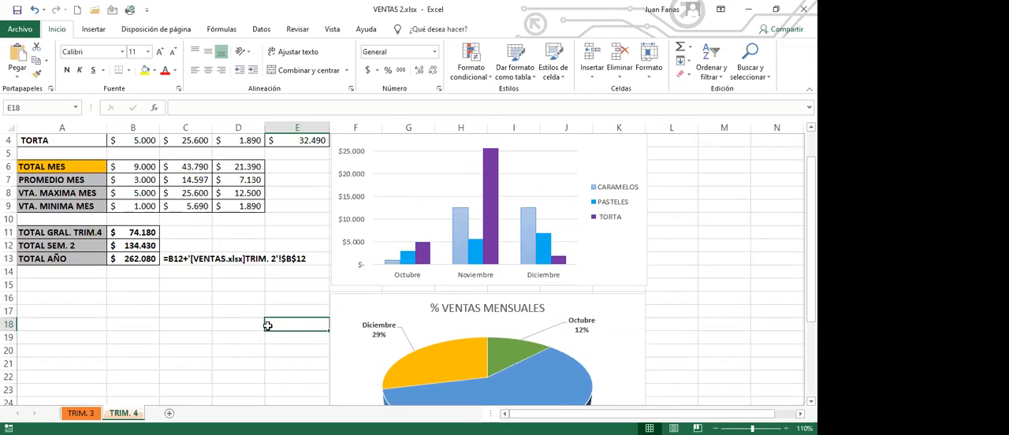
scroll(260, 326, up, 1)
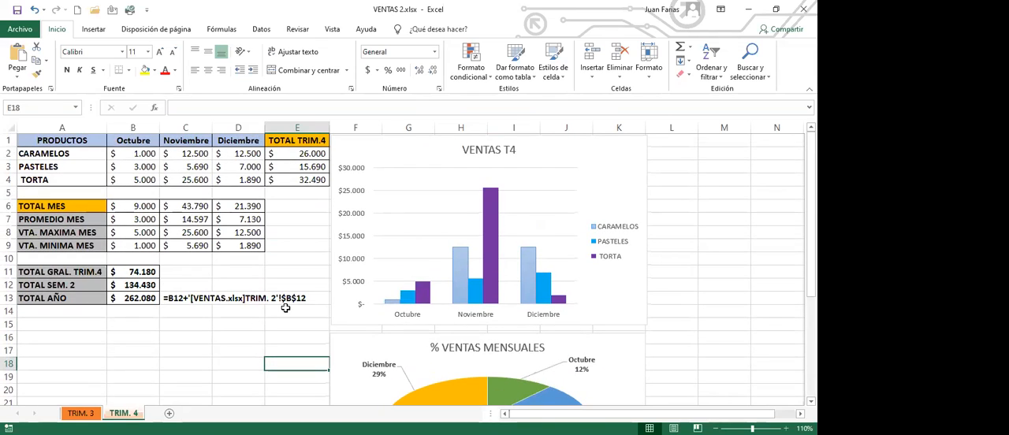
drag(131, 140, 247, 177)
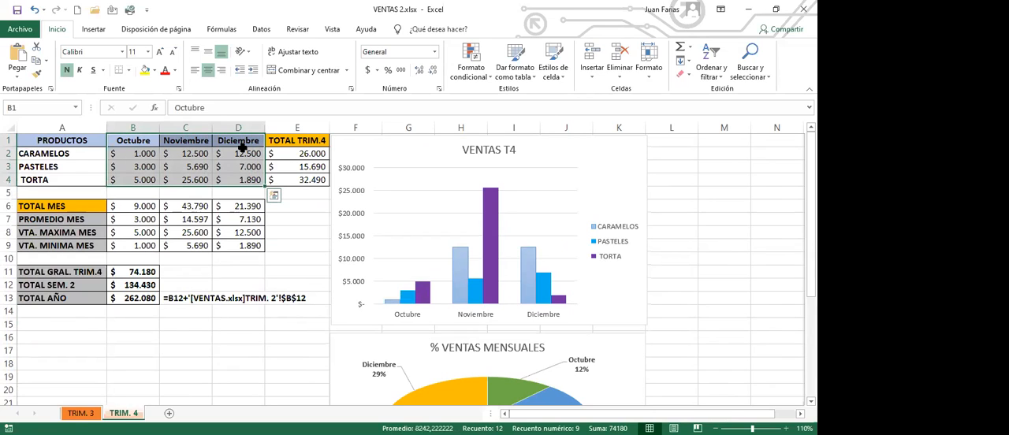
click(226, 262)
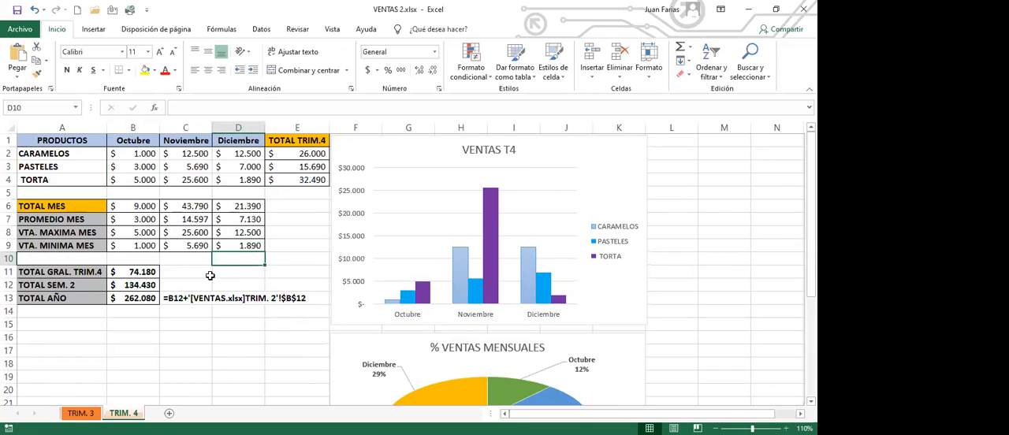
click(195, 272)
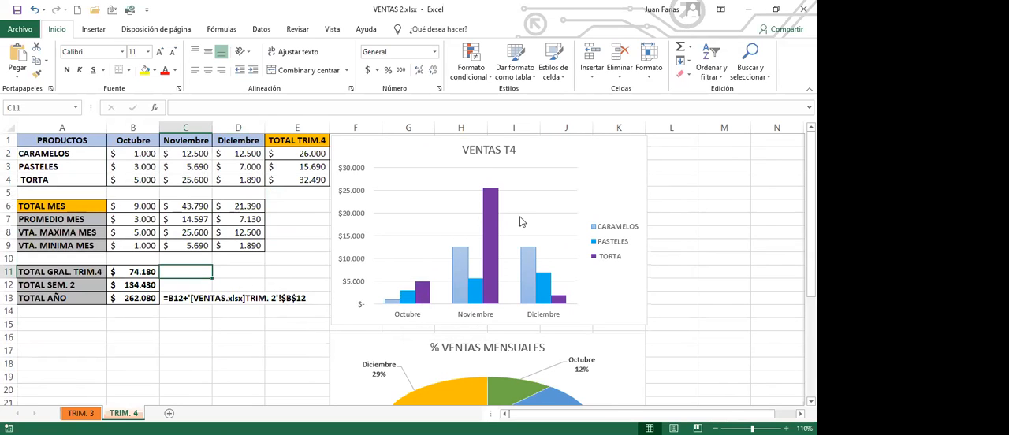
Step: Add data labels to the TORTA series of the VENTAS T4 column chart
mouse_move(469, 268)
mouse_move(495, 199)
click(492, 206)
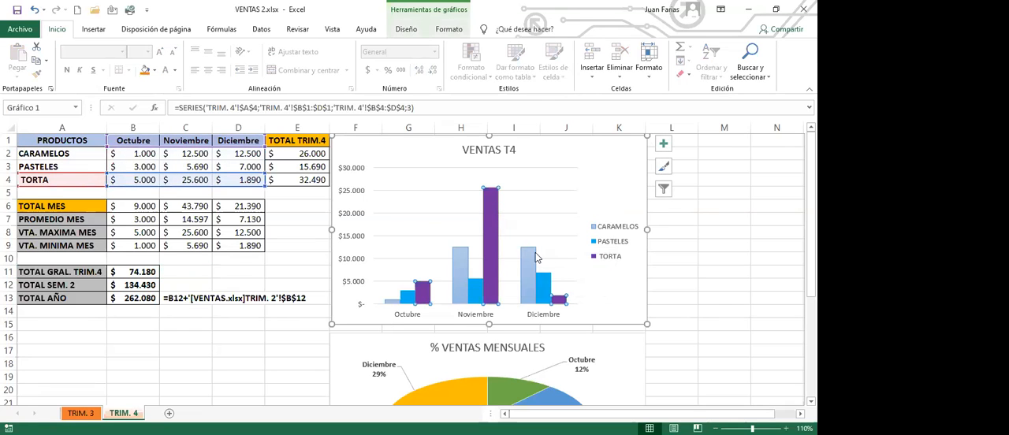
mouse_move(495, 207)
mouse_move(490, 245)
right_click(493, 204)
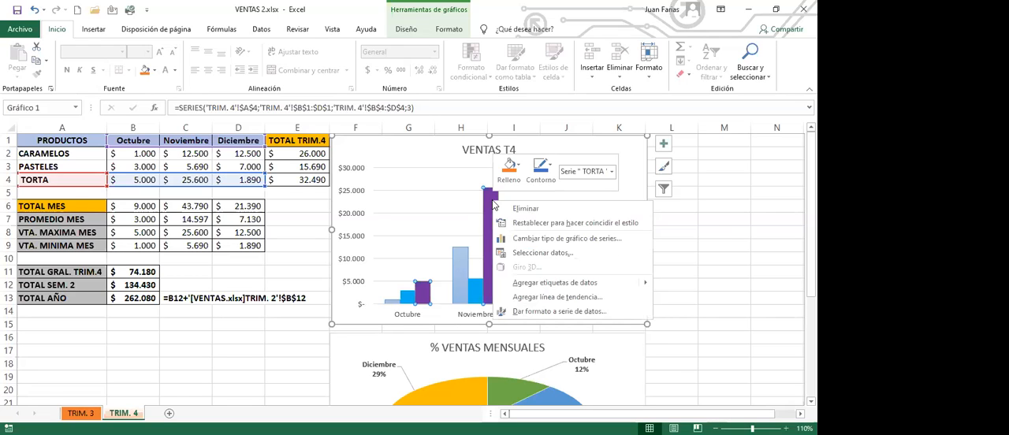
click(548, 283)
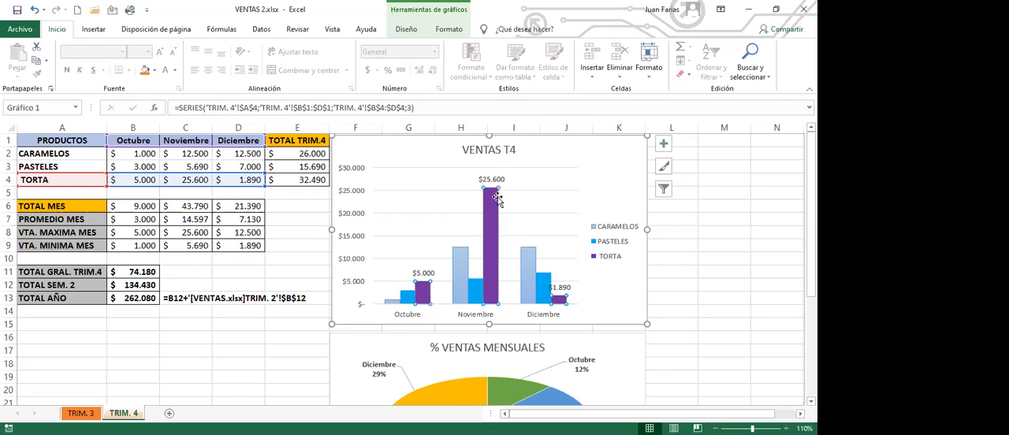
Step: Delete the Octubre and Diciembre data labels of the TORTA series, keeping only the Noviembre label
mouse_move(497, 200)
click(494, 181)
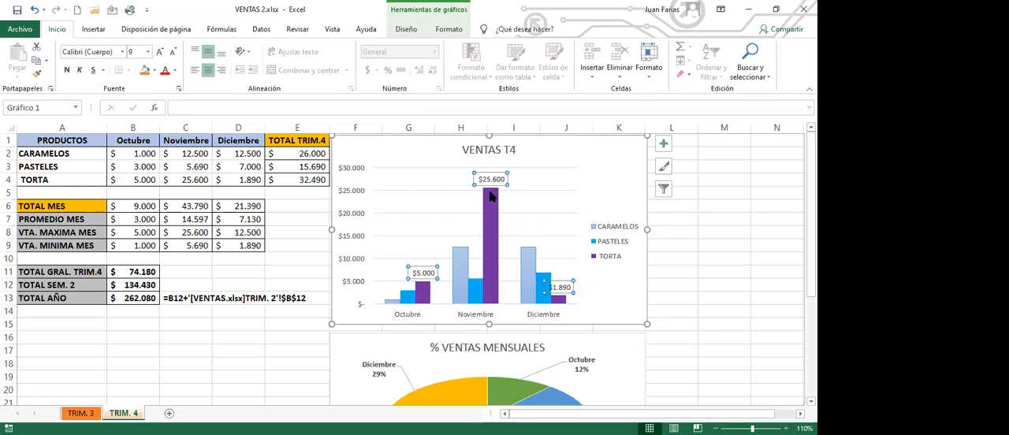
click(430, 269)
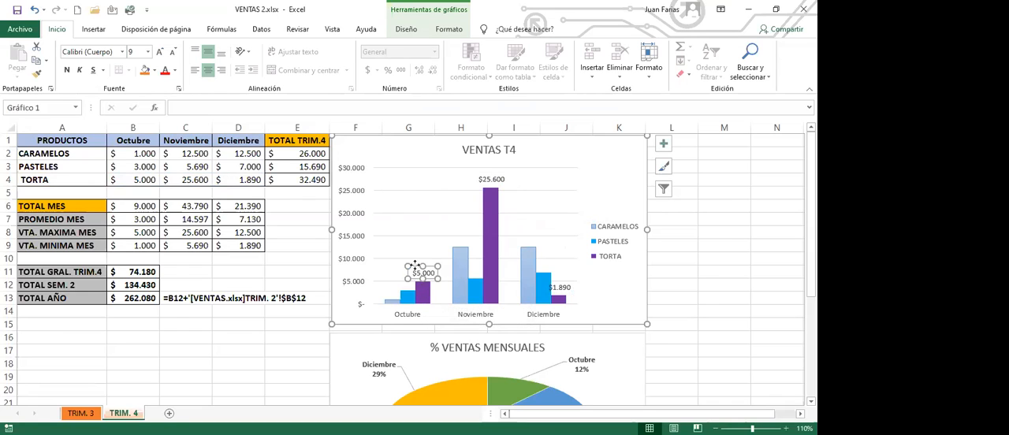
key(Delete)
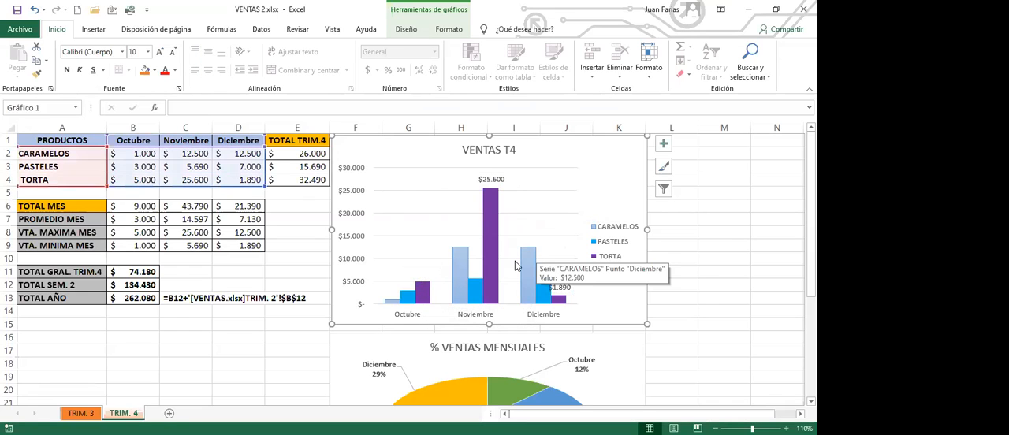
click(561, 287)
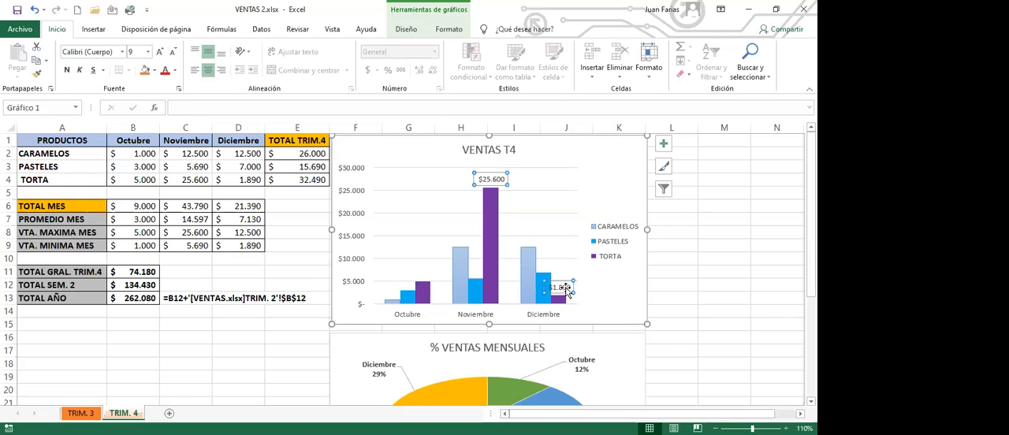
click(565, 286)
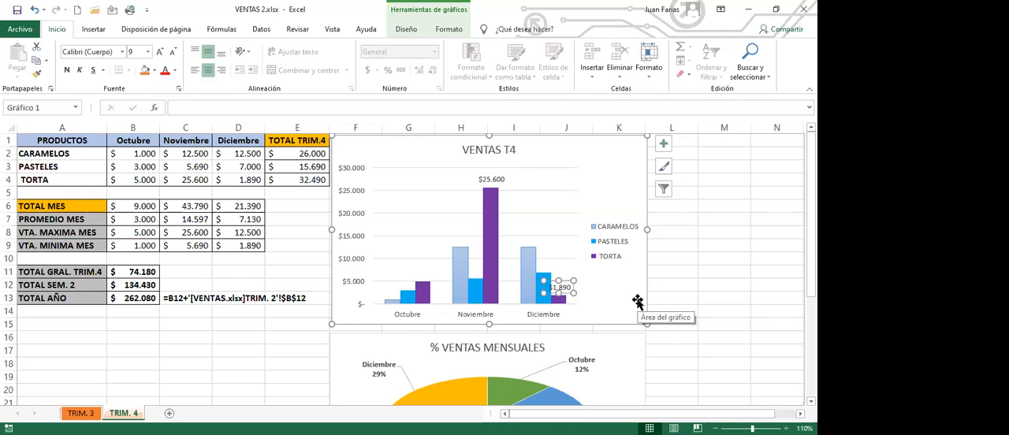
key(Delete)
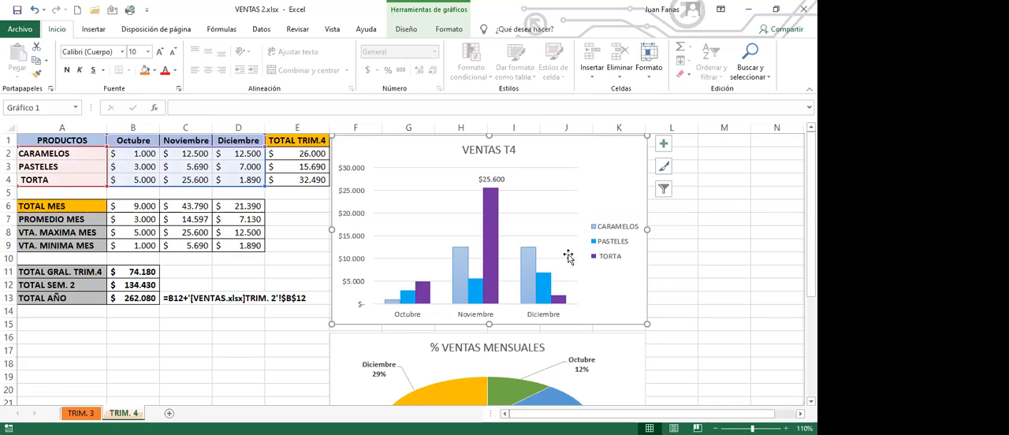
click(503, 181)
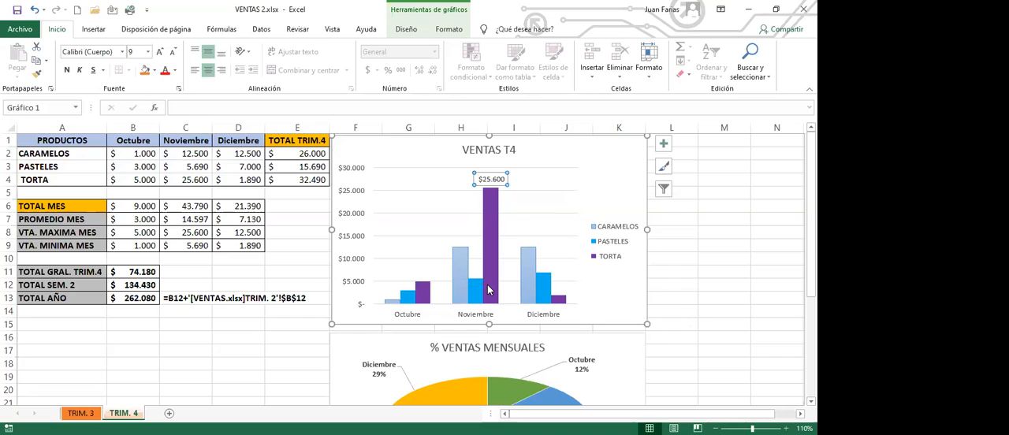
mouse_move(489, 290)
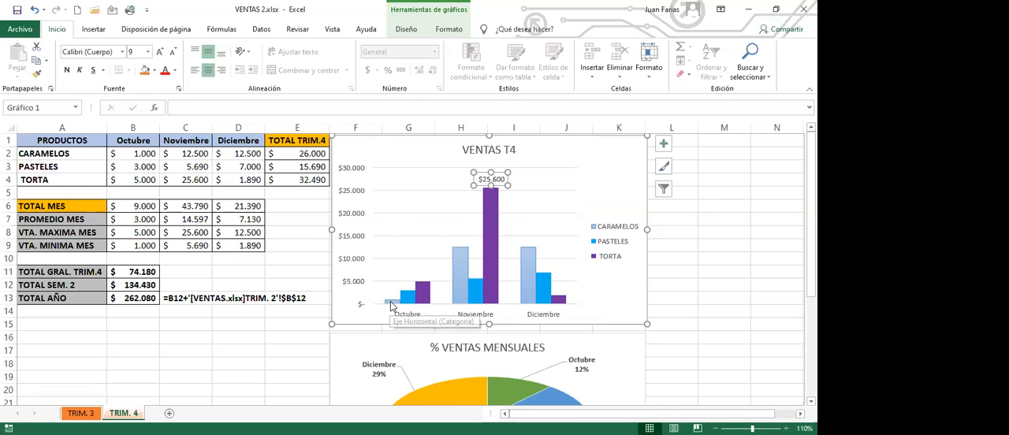
Step: Add a data label to only the Octubre column of the CARAMELOS series and shift it slightly away from the PASTELES column
mouse_move(391, 303)
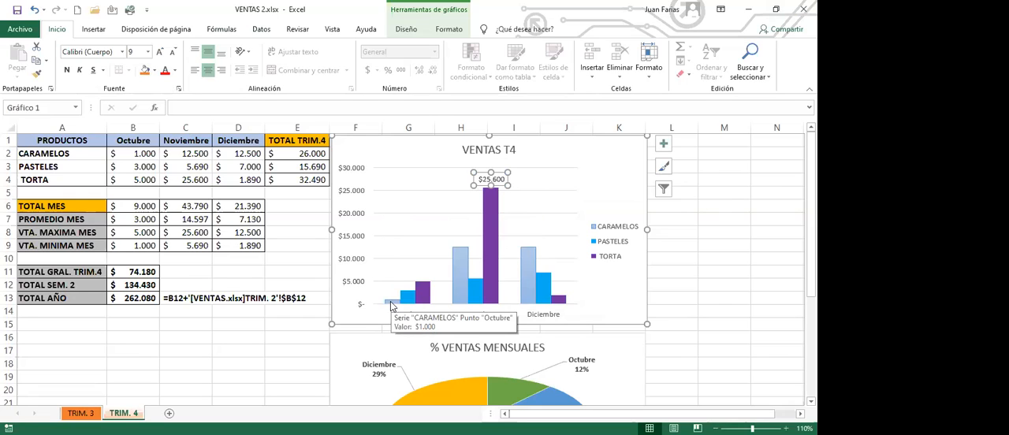
click(390, 301)
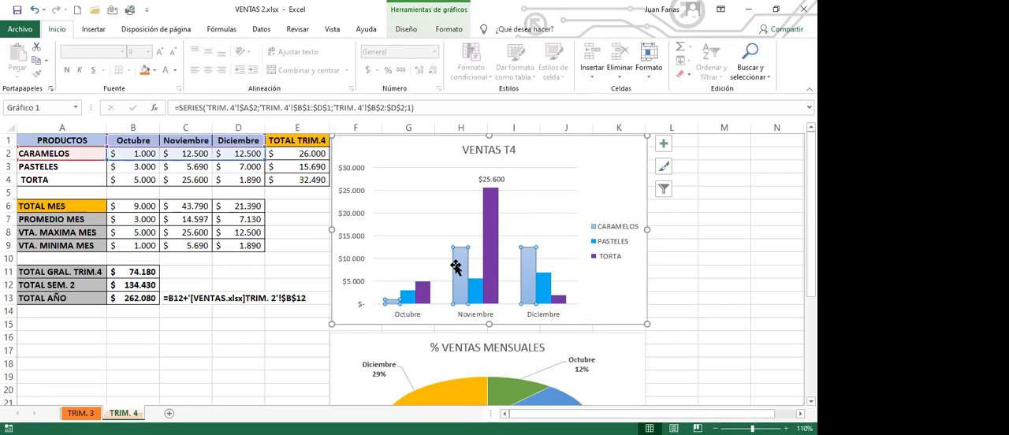
click(394, 304)
mouse_move(394, 306)
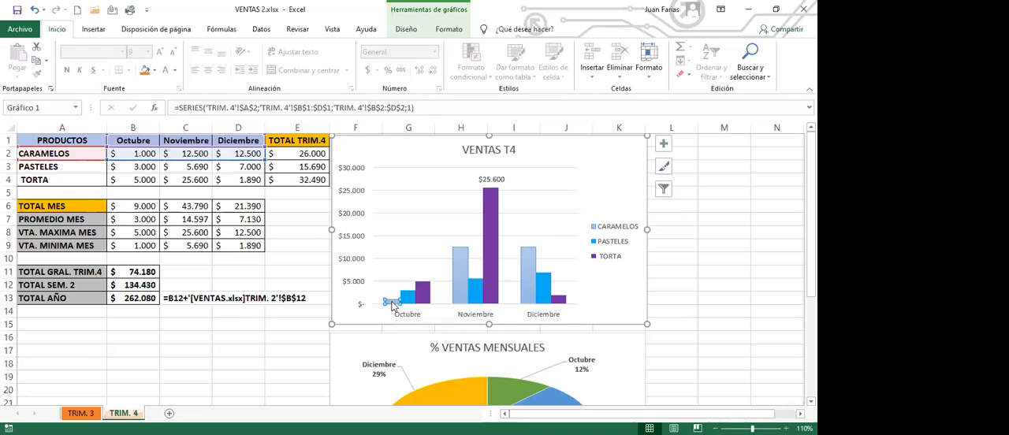
right_click(392, 305)
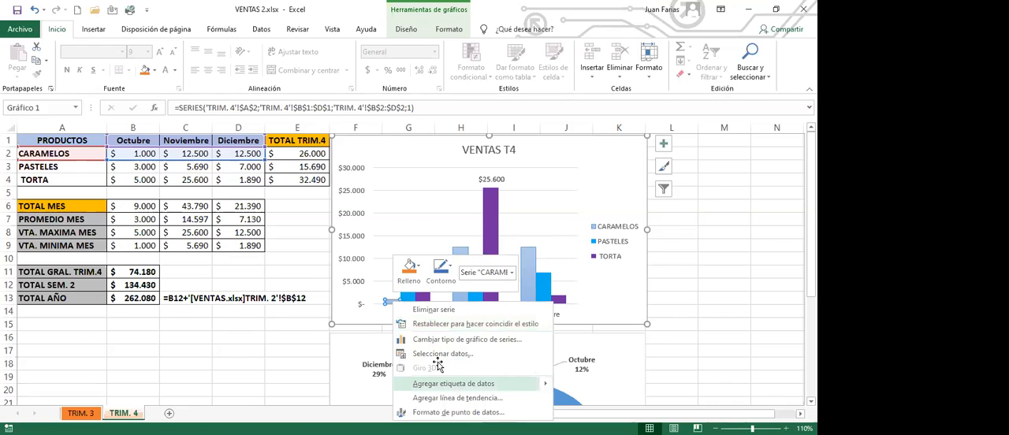
click(454, 384)
click(394, 291)
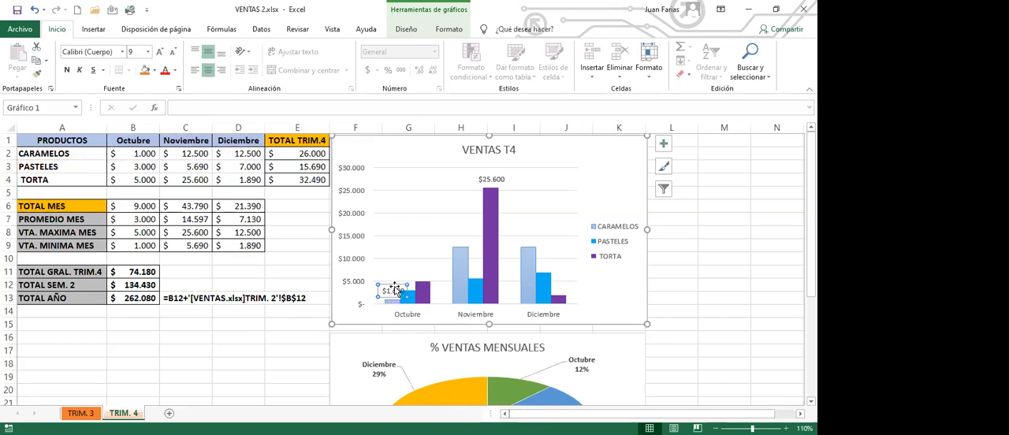
drag(394, 286, 388, 283)
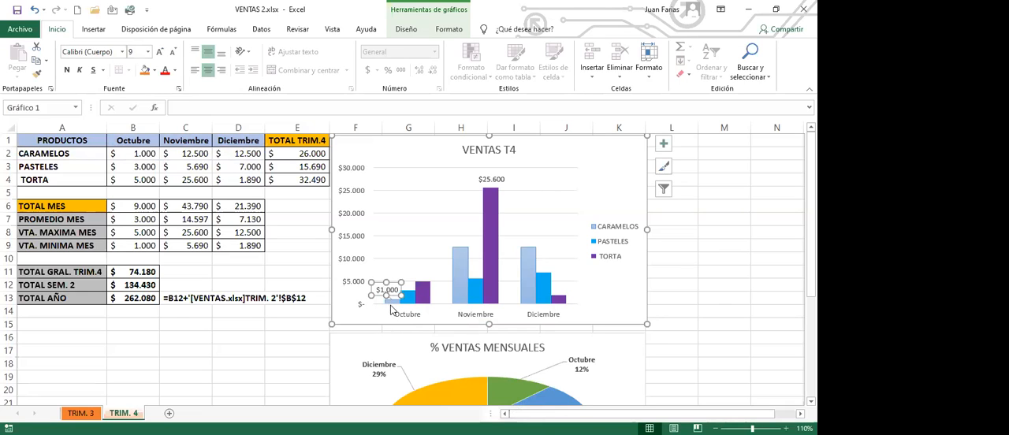
click(314, 322)
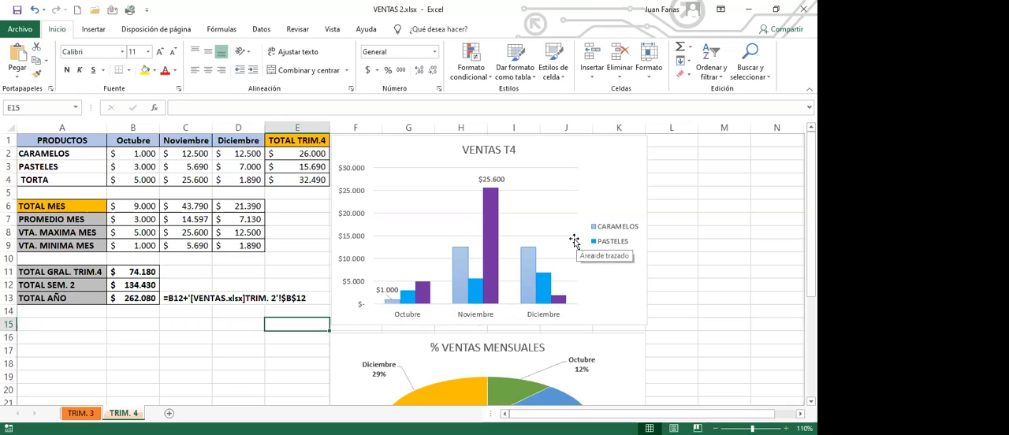
click(275, 169)
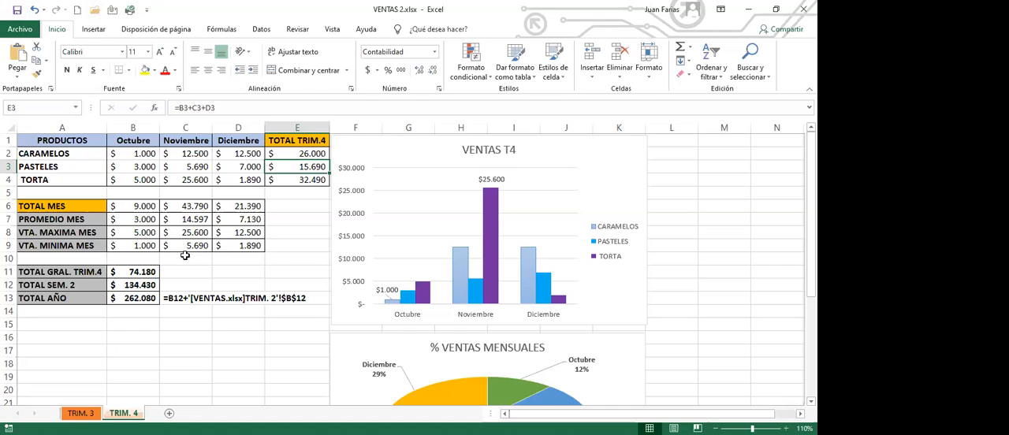
click(206, 193)
click(118, 166)
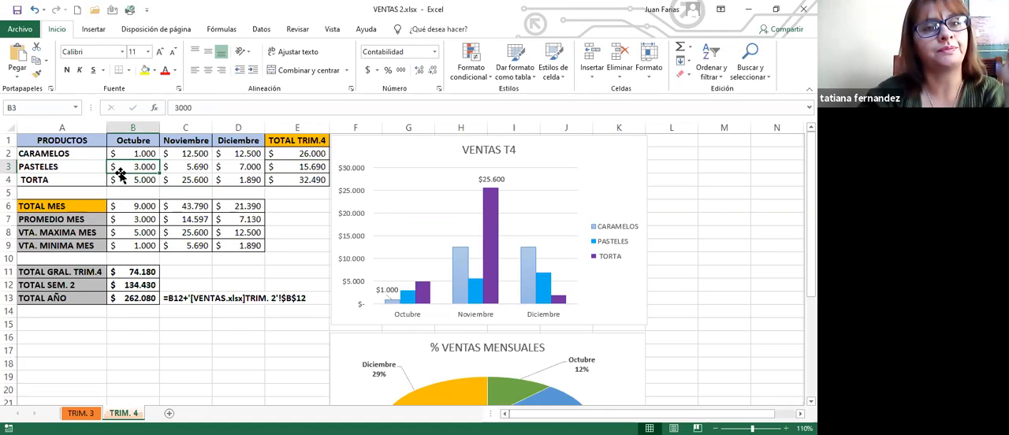
scroll(391, 371, down, 3)
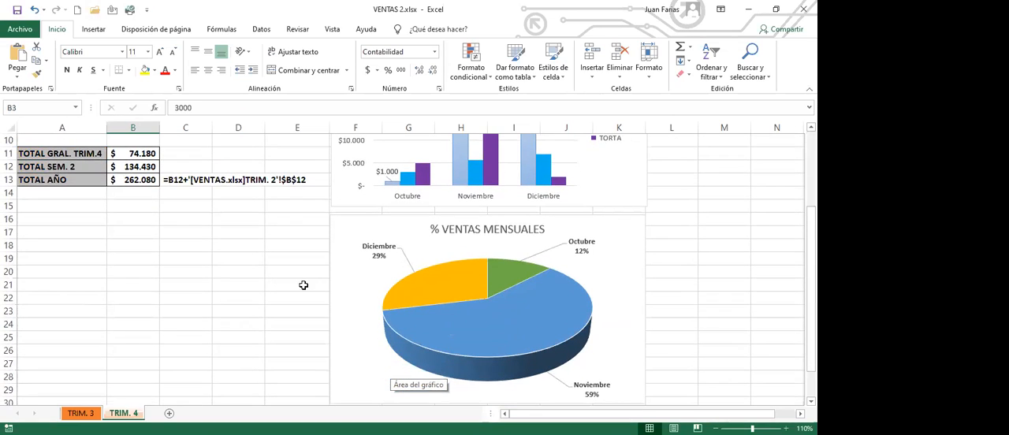
click(80, 414)
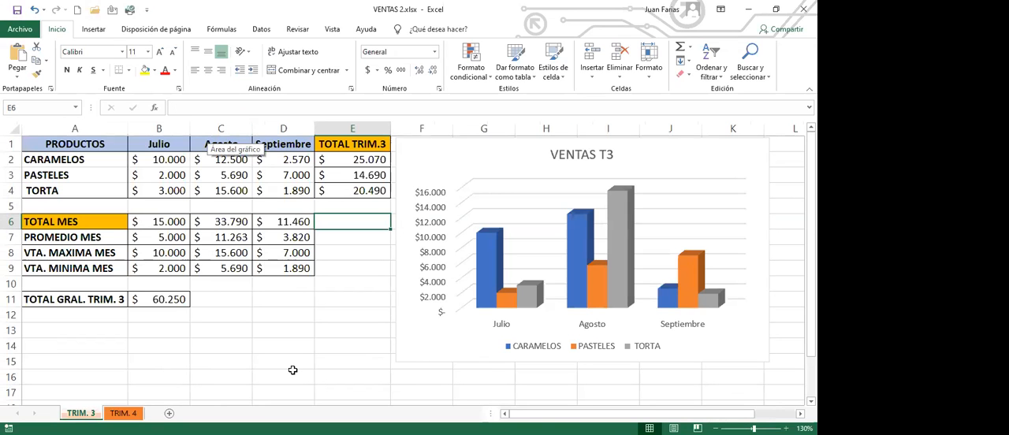
click(126, 414)
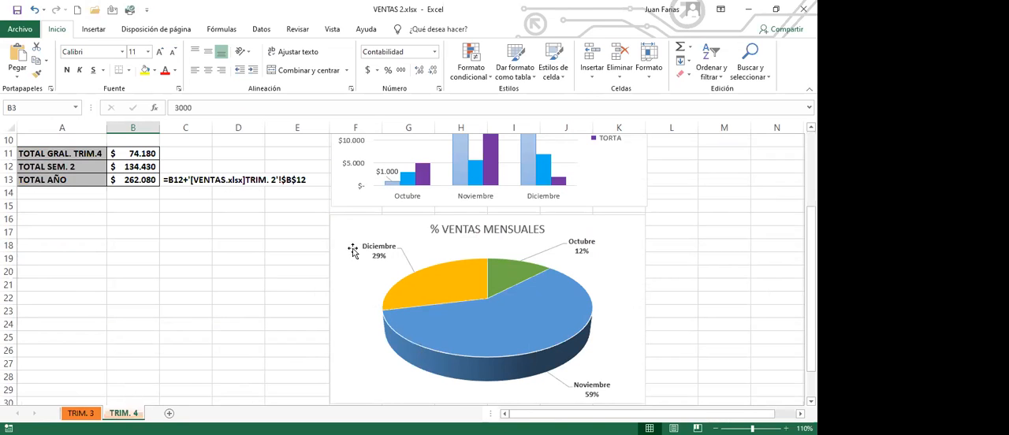
scroll(102, 233, up, 3)
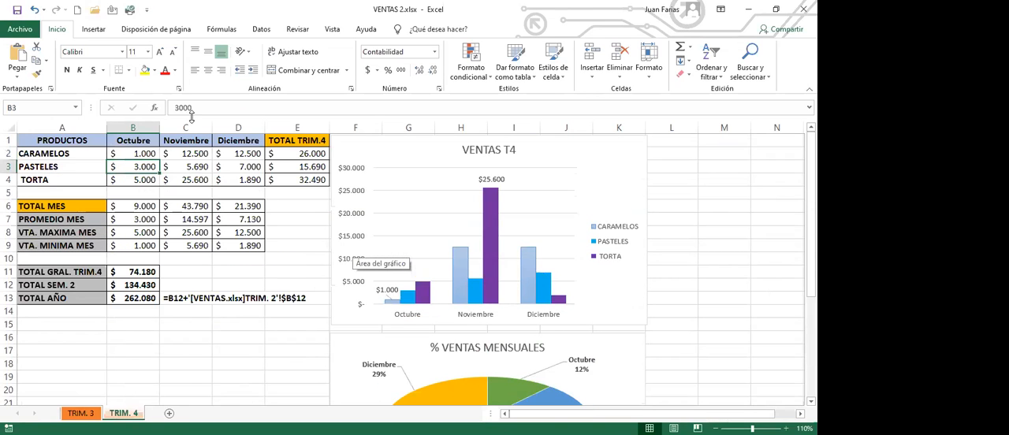
Step: Show the TRIM. 3 sheet at 120% zoom
click(99, 413)
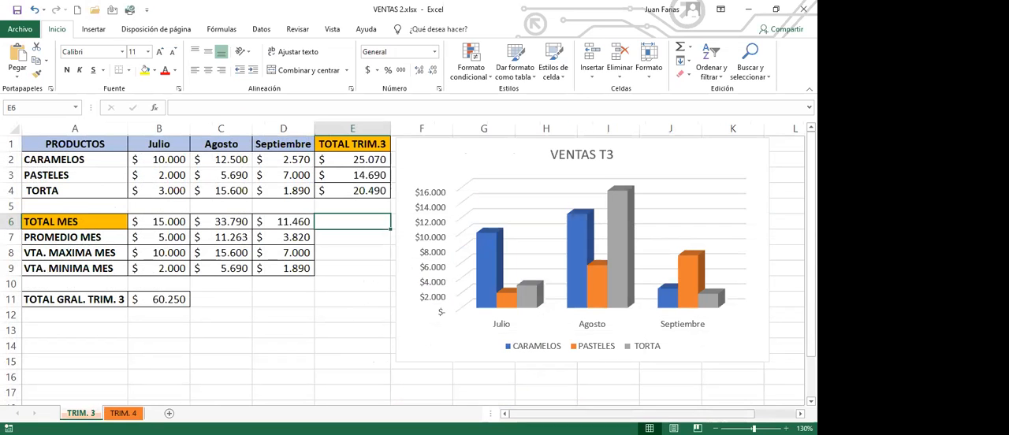
click(715, 428)
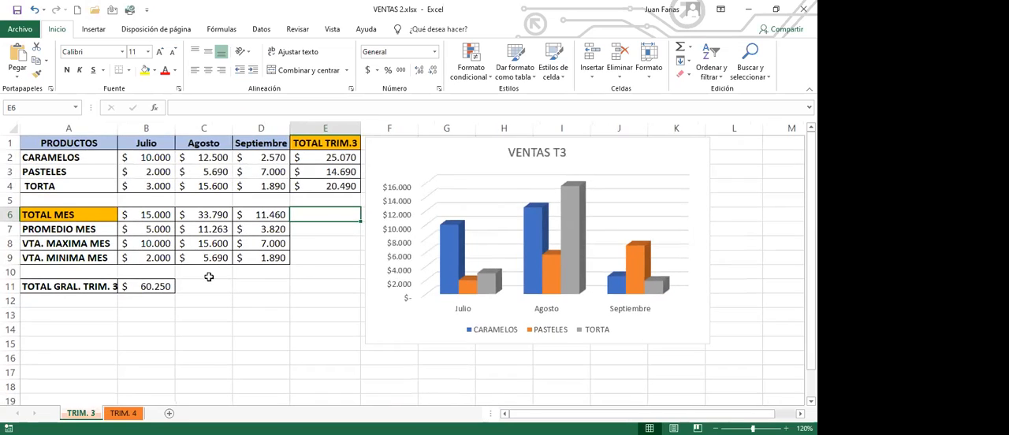
click(241, 298)
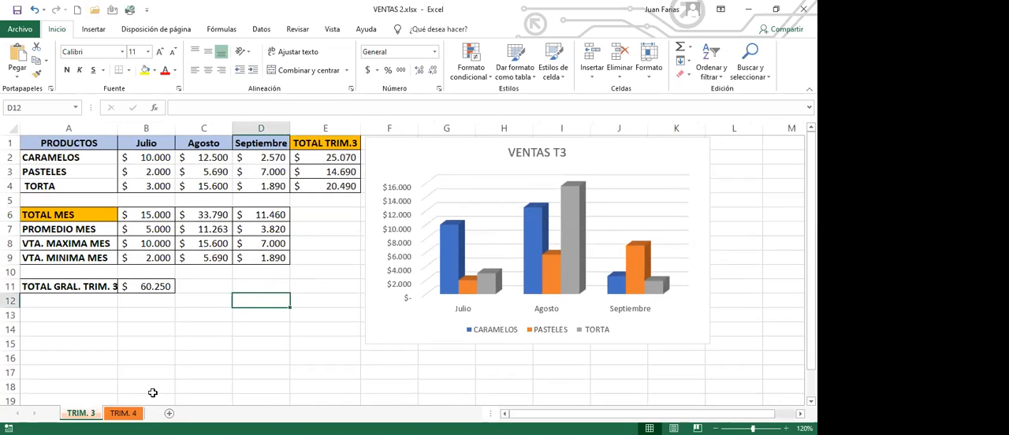
click(122, 327)
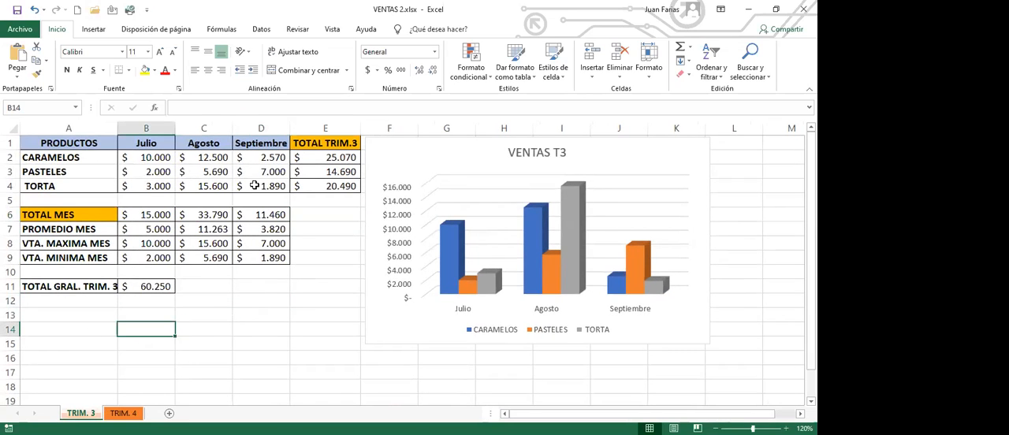
Step: Fit the width of column A on the TRIM. 3 sheet to its contents and save the workbook
double_click(117, 128)
click(265, 315)
click(17, 11)
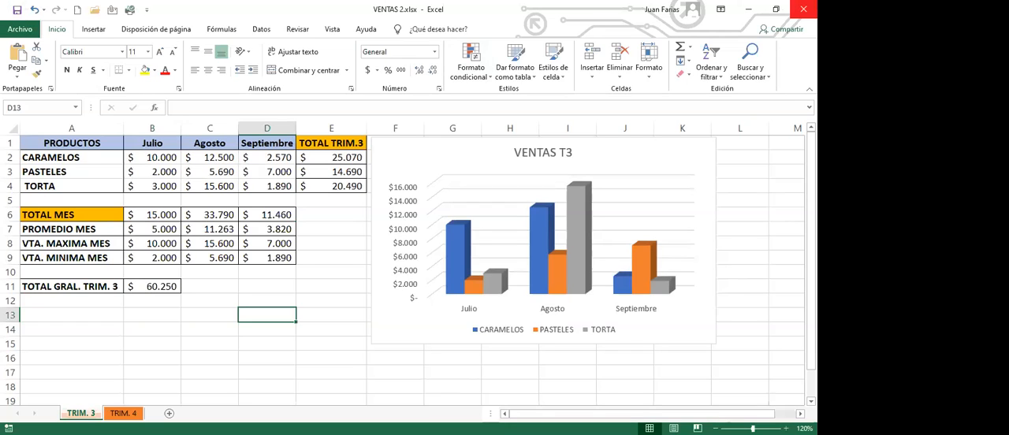
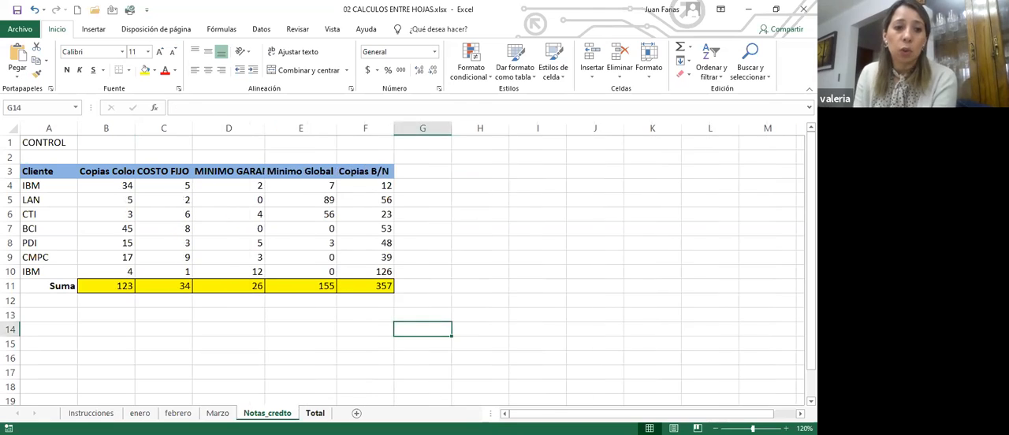
Step: Check the exercise objective on the Instrucciones sheet and fit all column widths on the enero sheet to their contents
click(140, 413)
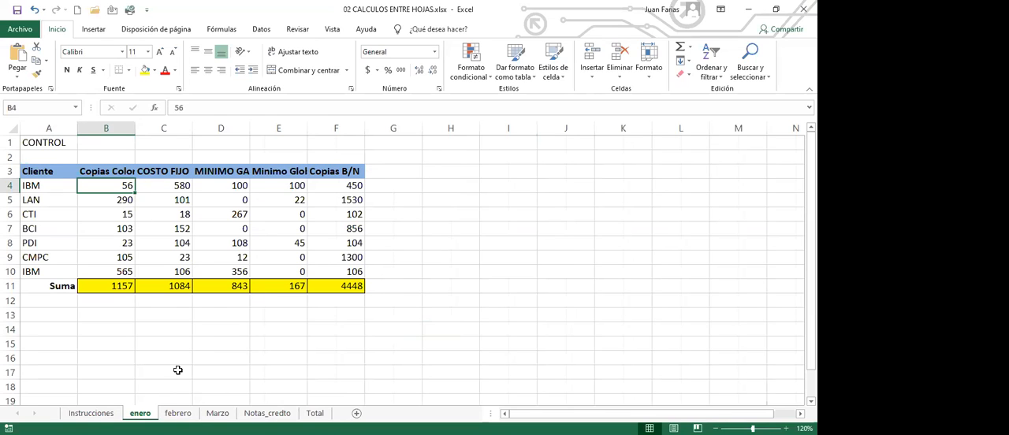
click(87, 413)
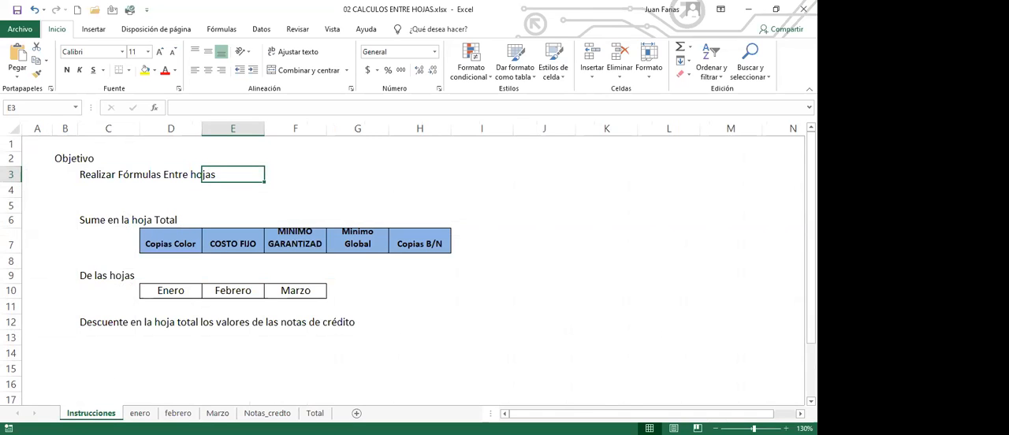
click(140, 413)
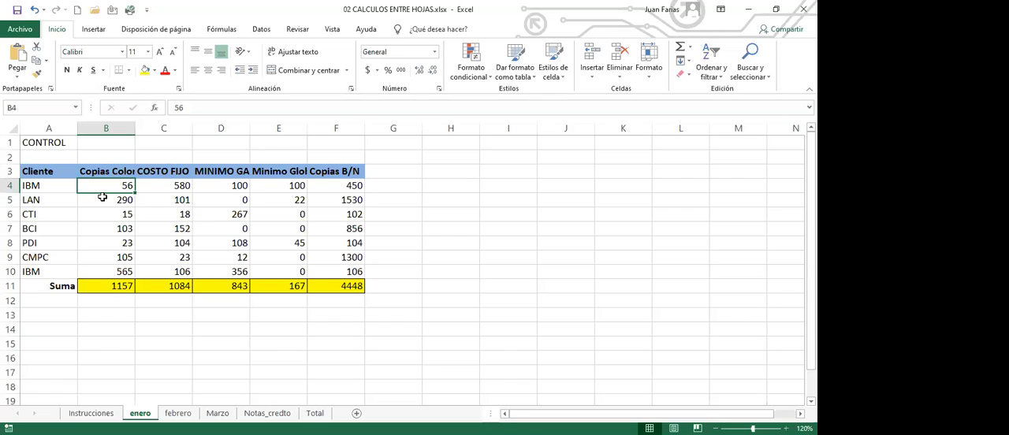
click(138, 203)
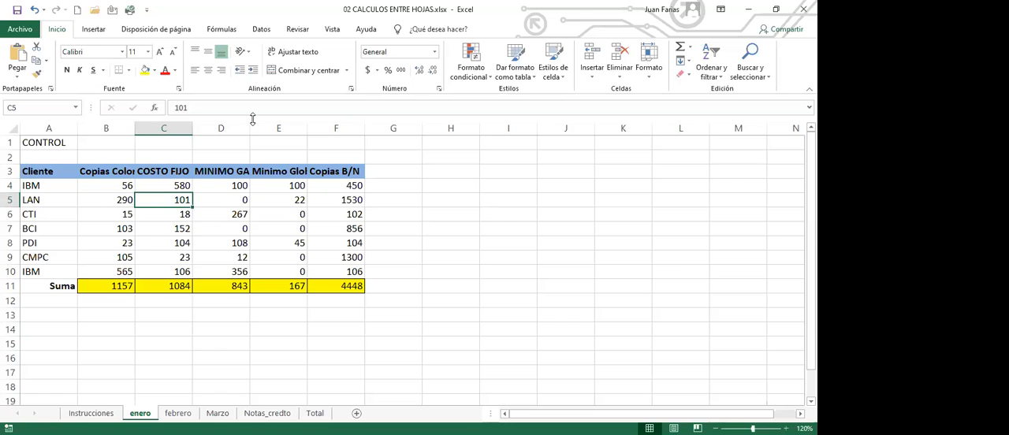
click(12, 127)
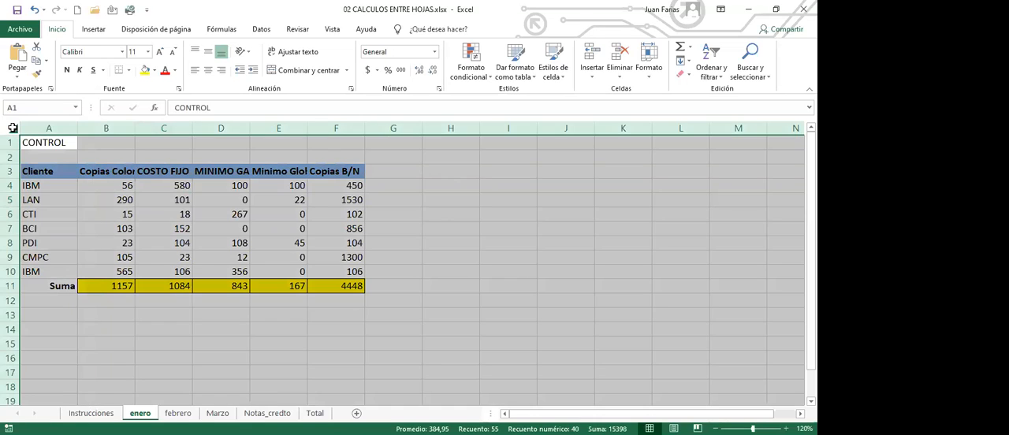
double_click(138, 129)
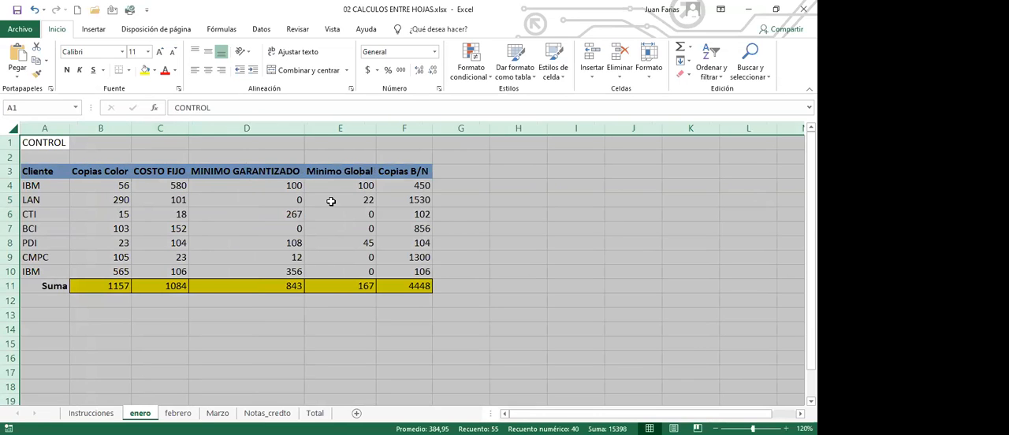
click(266, 198)
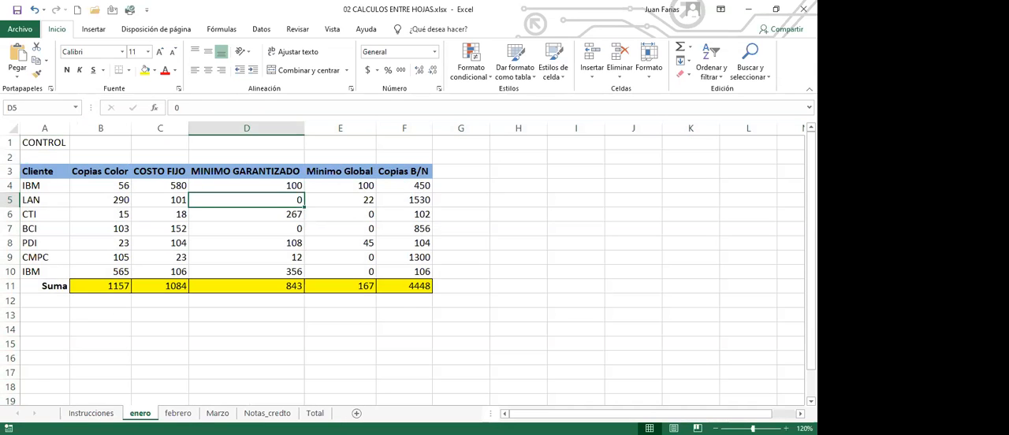
Step: Fit the widths of all columns on the febrero sheet to their contents
click(177, 413)
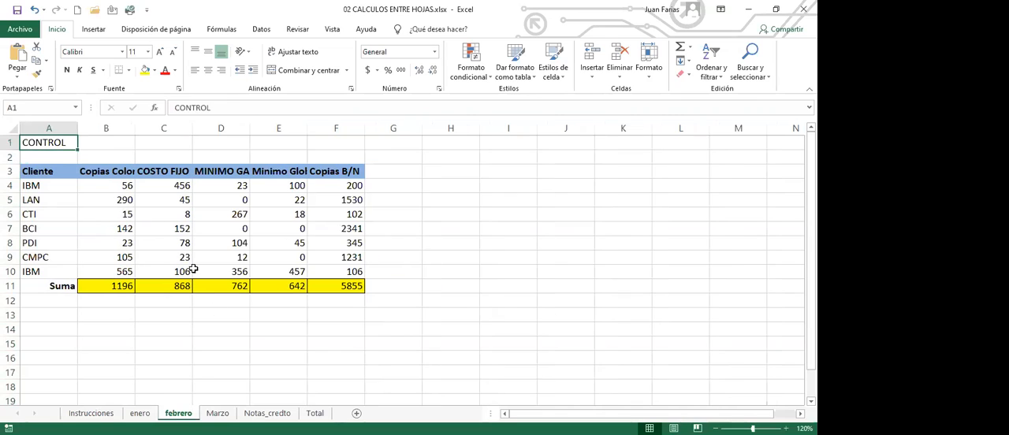
click(11, 130)
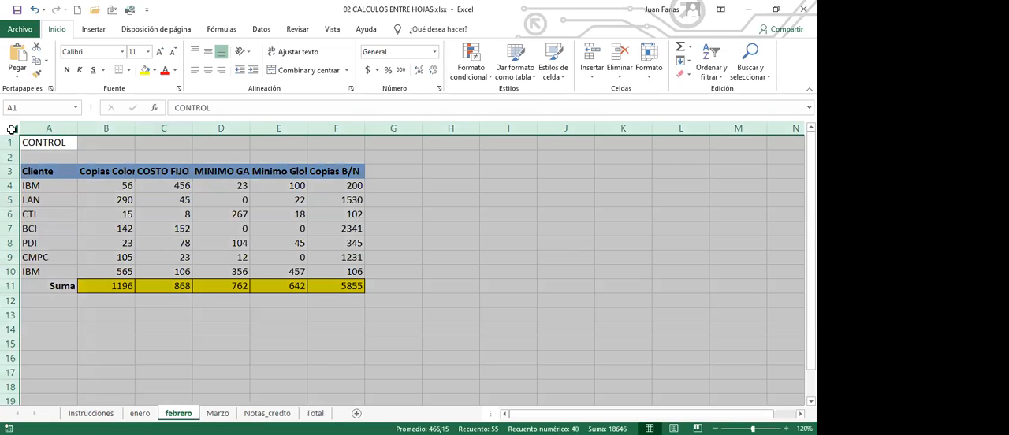
double_click(136, 129)
click(210, 186)
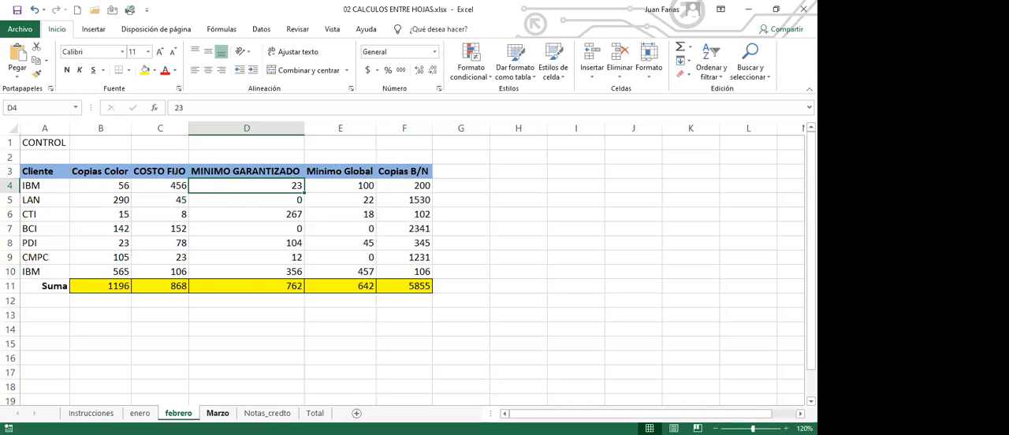
Step: Fit all column widths on the Marzo sheet to their contents and delete the stray formula in cell H4
click(218, 413)
click(7, 127)
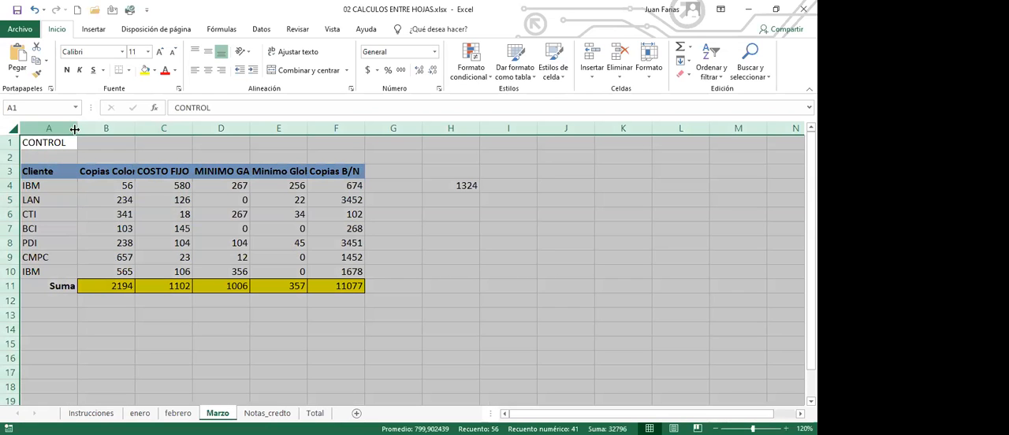
double_click(80, 129)
click(498, 187)
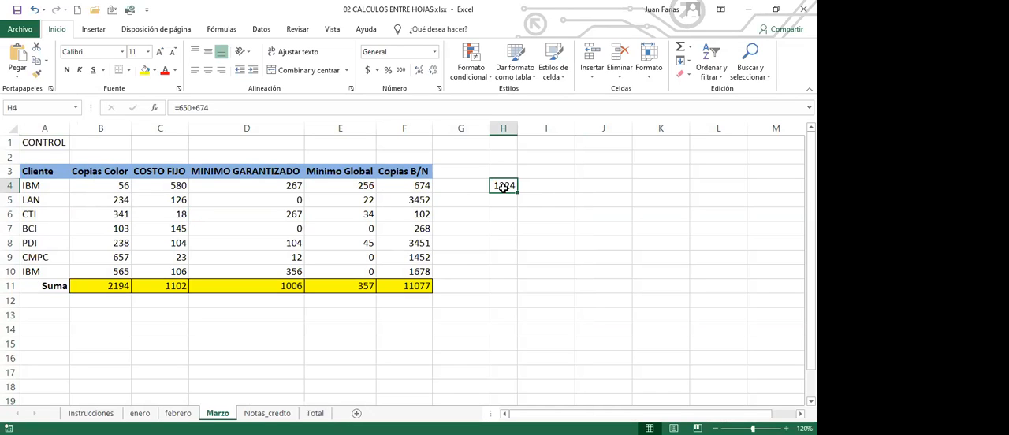
key(Delete)
click(380, 202)
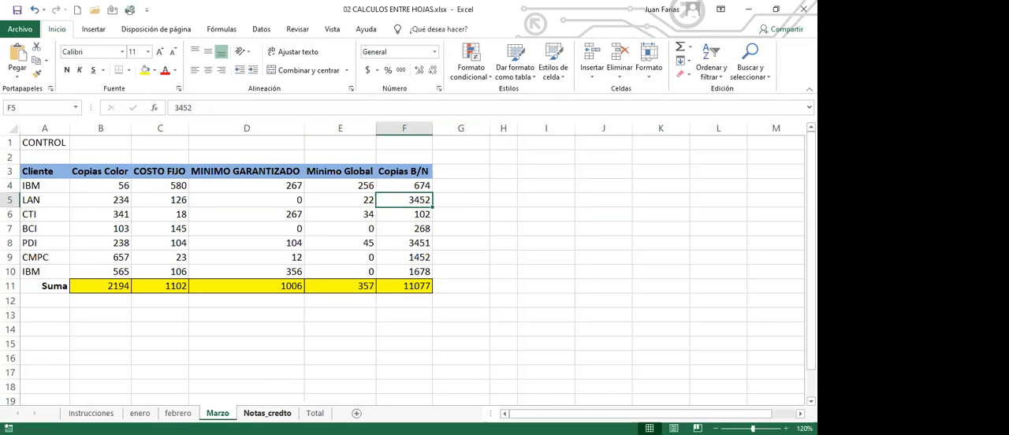
Step: Fit the widths of all columns on the Notas_credto sheet to their contents
click(268, 413)
click(125, 170)
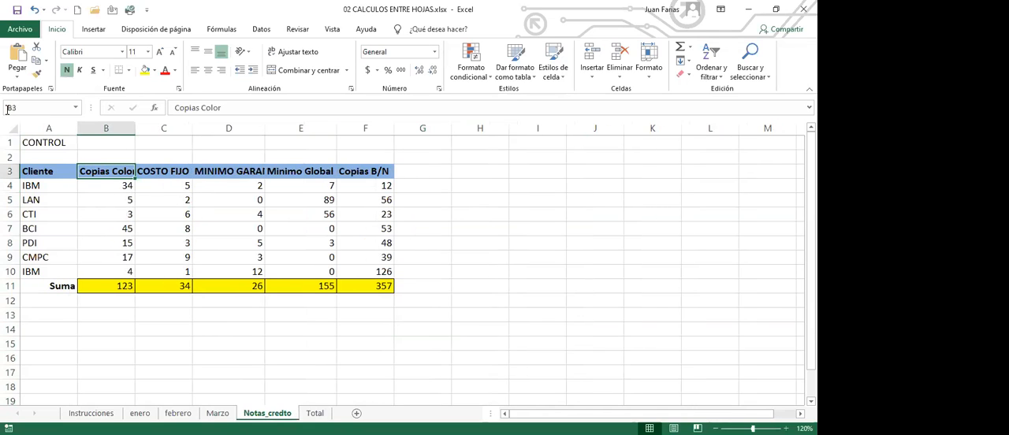
click(16, 127)
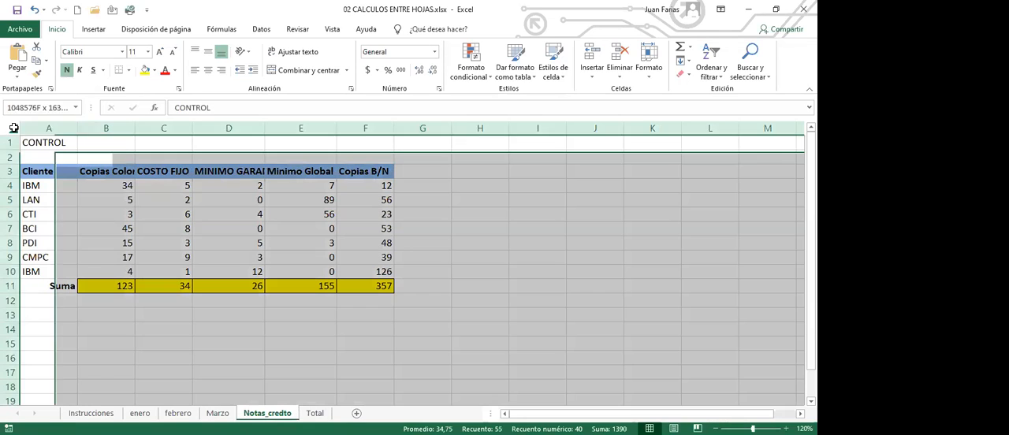
double_click(137, 128)
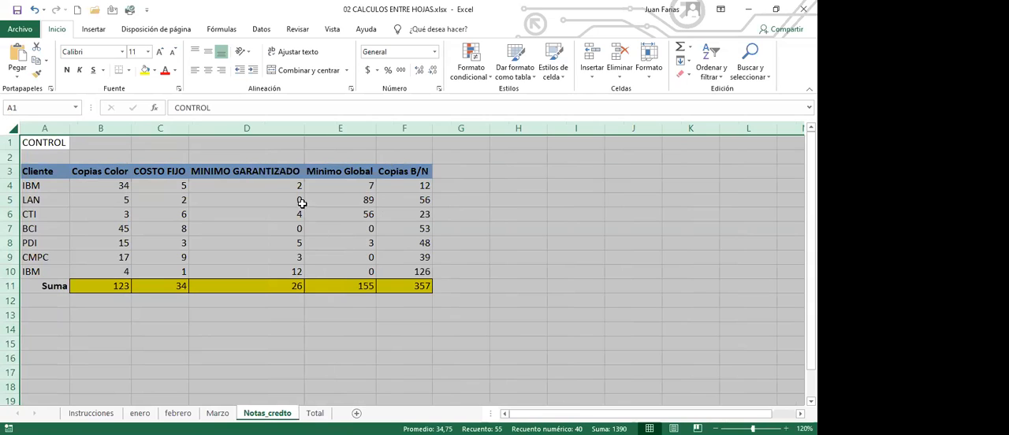
click(254, 198)
Step: Fit the widths of all columns on the Total sheet to their contents
click(314, 414)
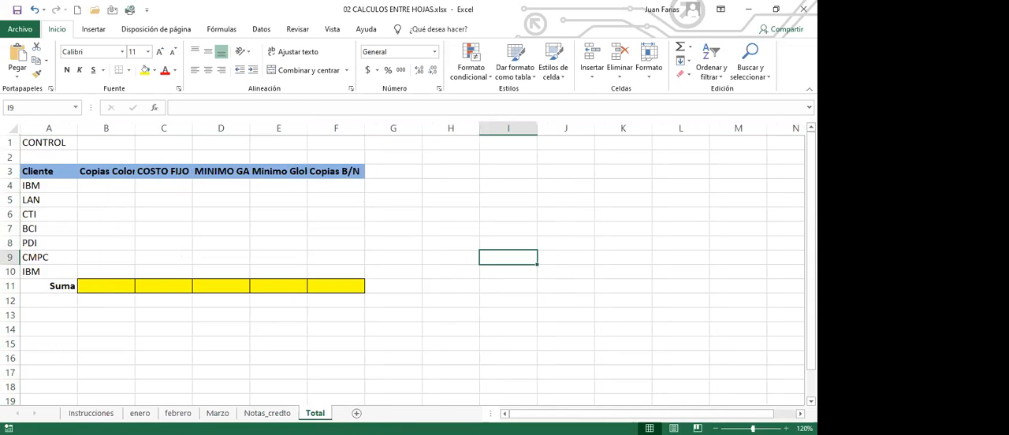
click(11, 129)
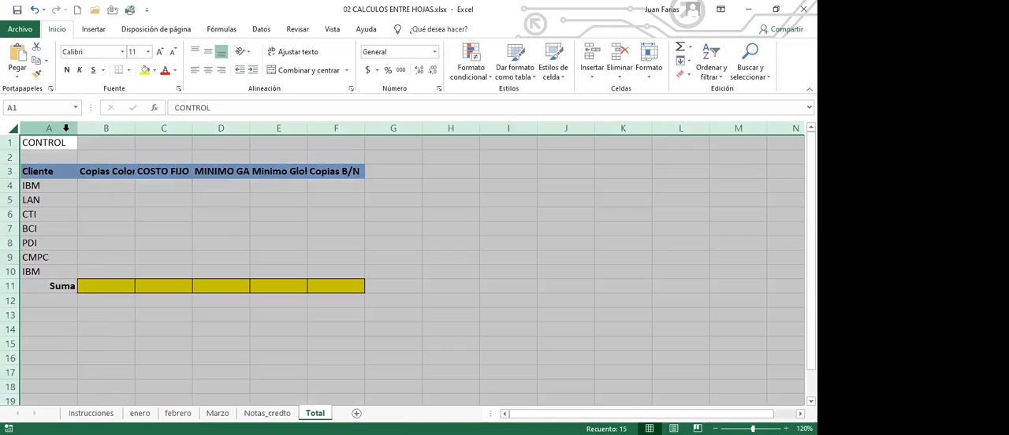
double_click(192, 127)
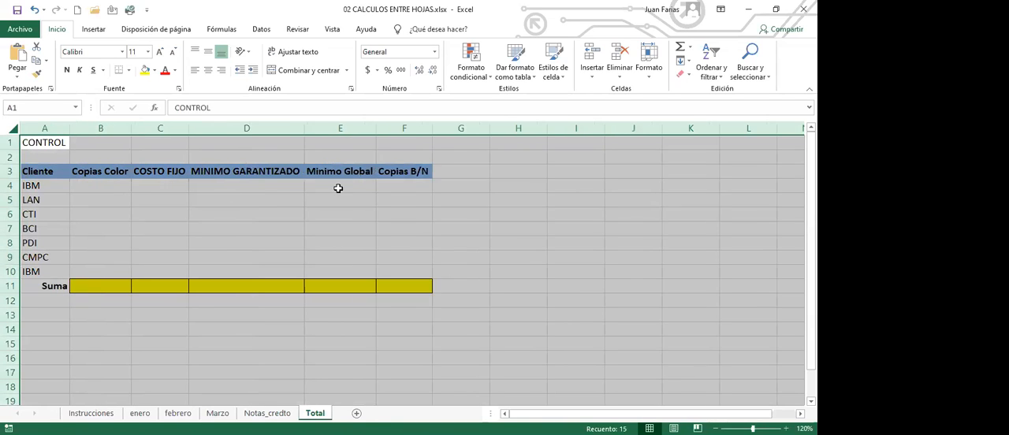
click(386, 172)
click(514, 170)
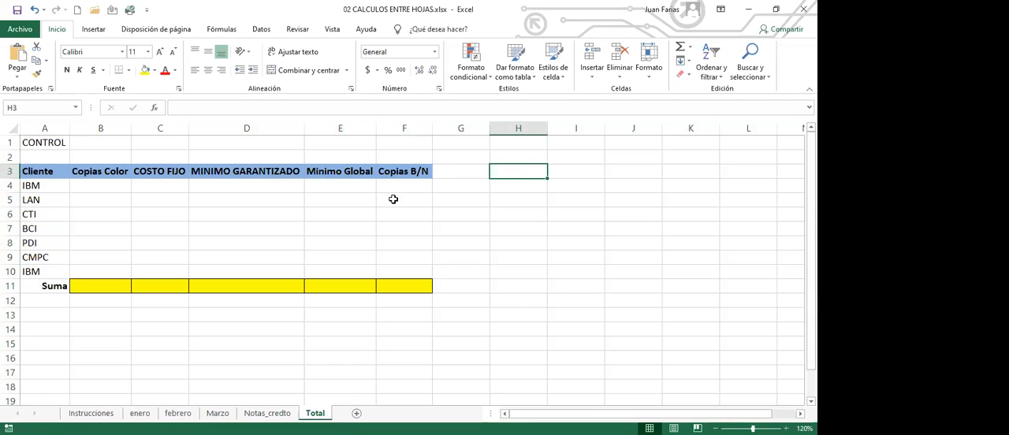
Step: Compare the column headings and the Suma row across the enero, febrero and Marzo sheets
click(139, 413)
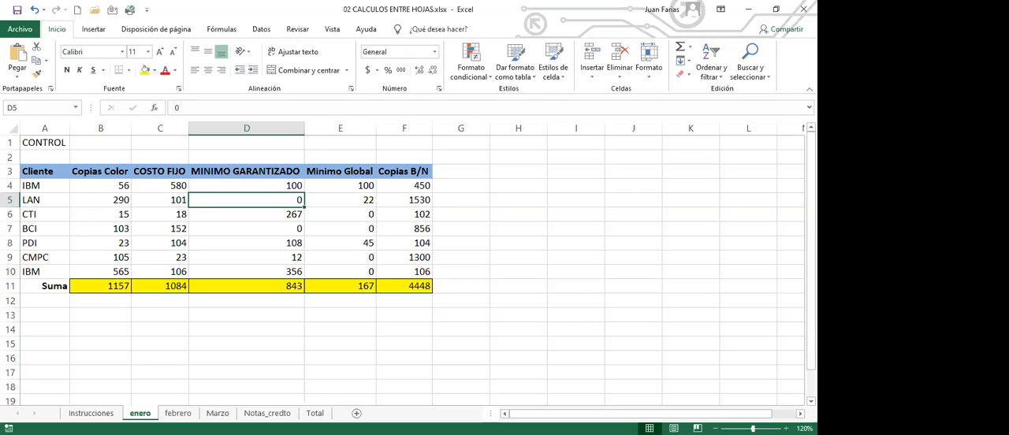
click(112, 171)
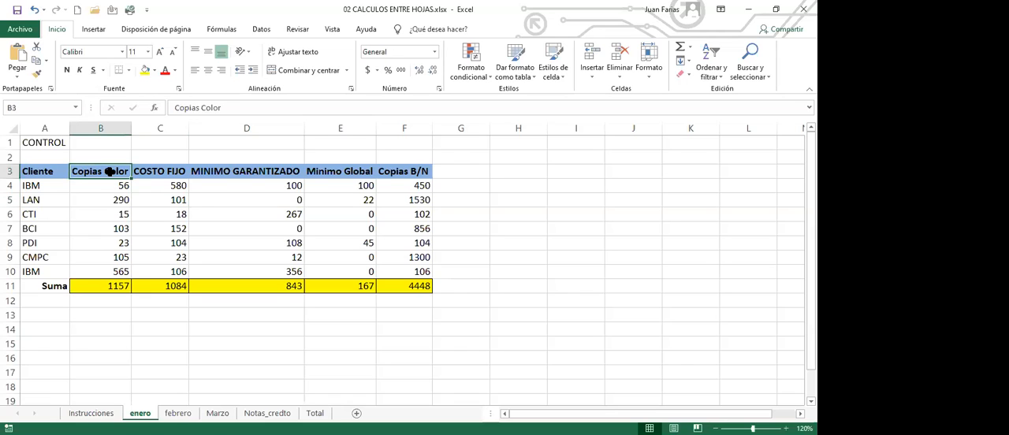
click(163, 170)
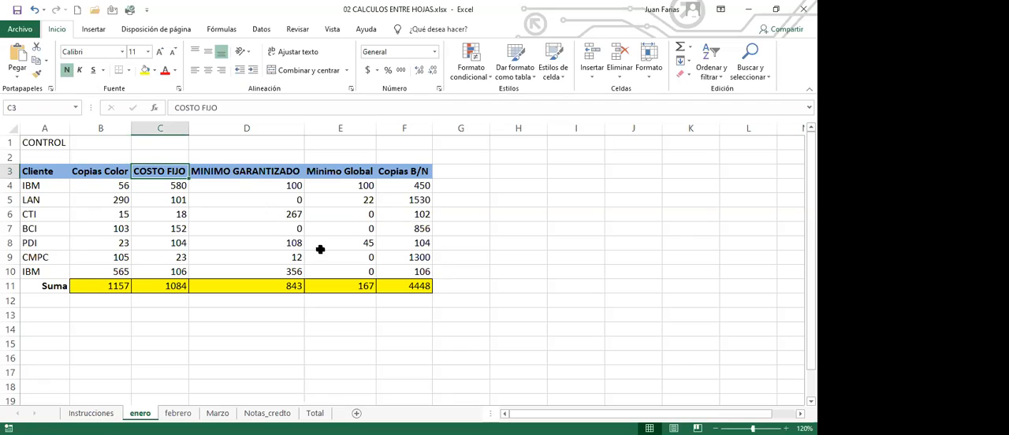
click(105, 287)
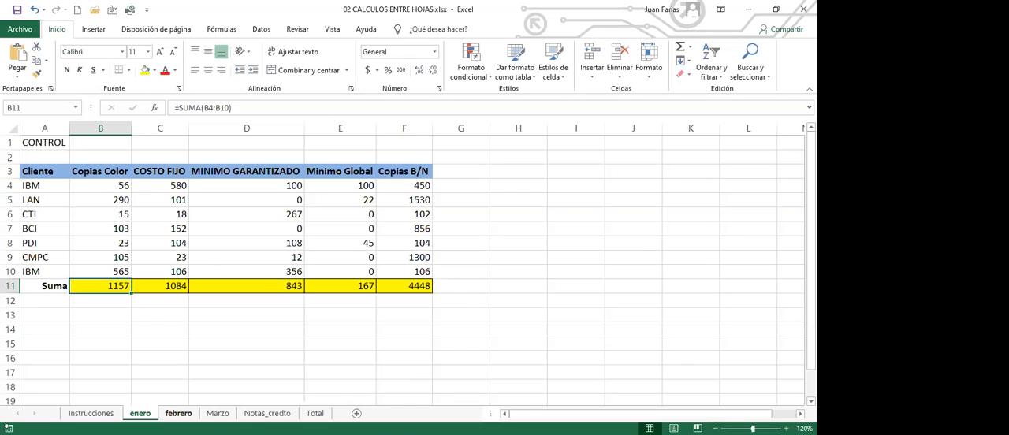
key(ctrl+Page_Down)
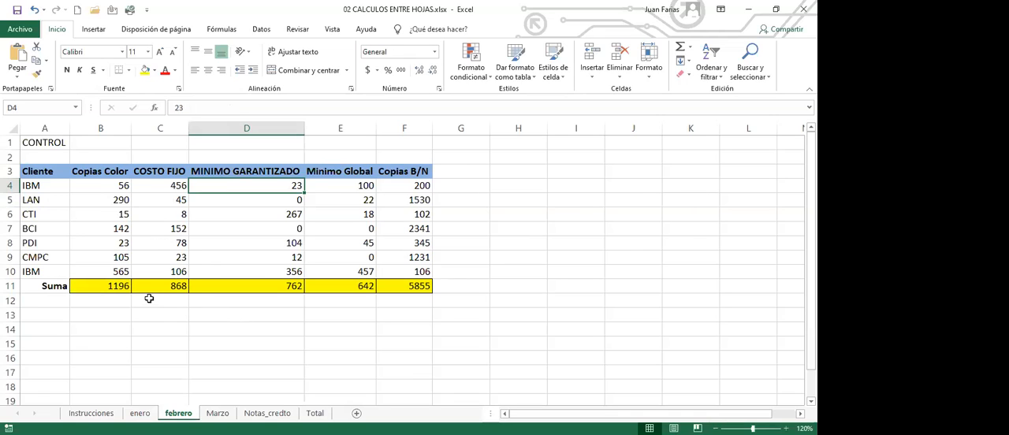
click(101, 173)
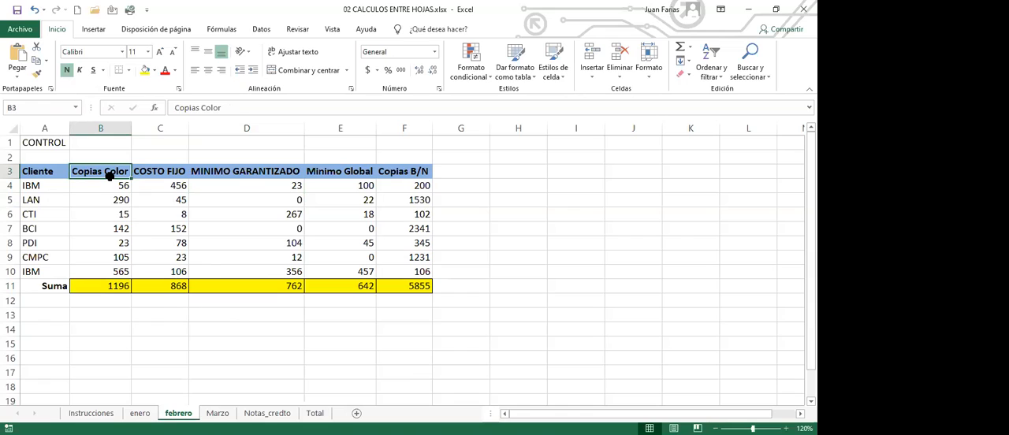
click(161, 173)
click(239, 173)
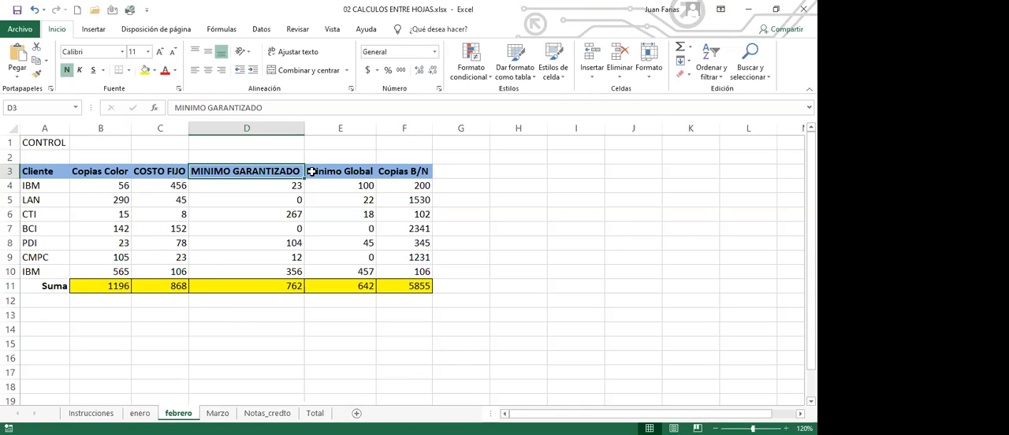
click(327, 172)
click(401, 172)
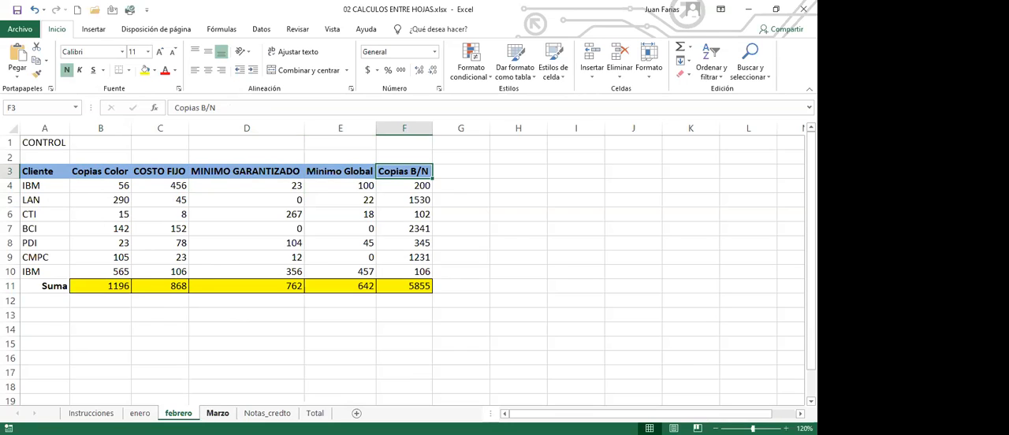
click(217, 413)
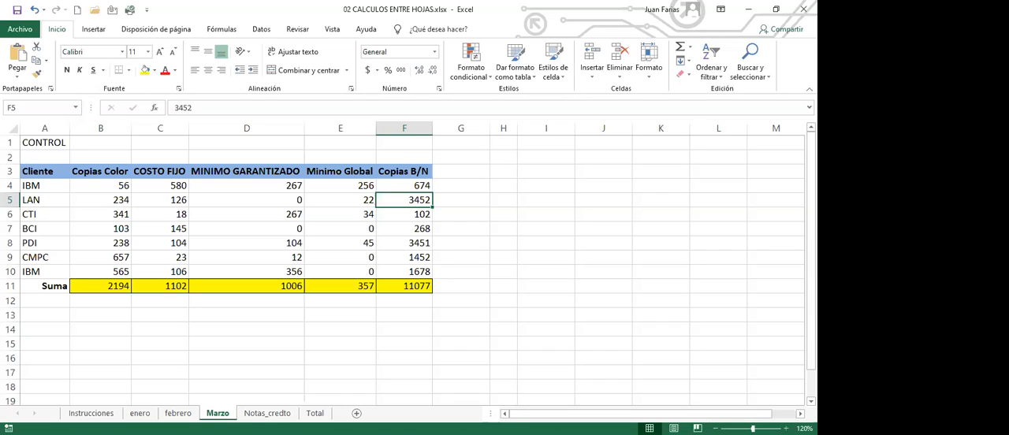
Step: Examine the client list and the IBM values on the enero sheet and the matching table on the Notas_credto sheet
click(140, 414)
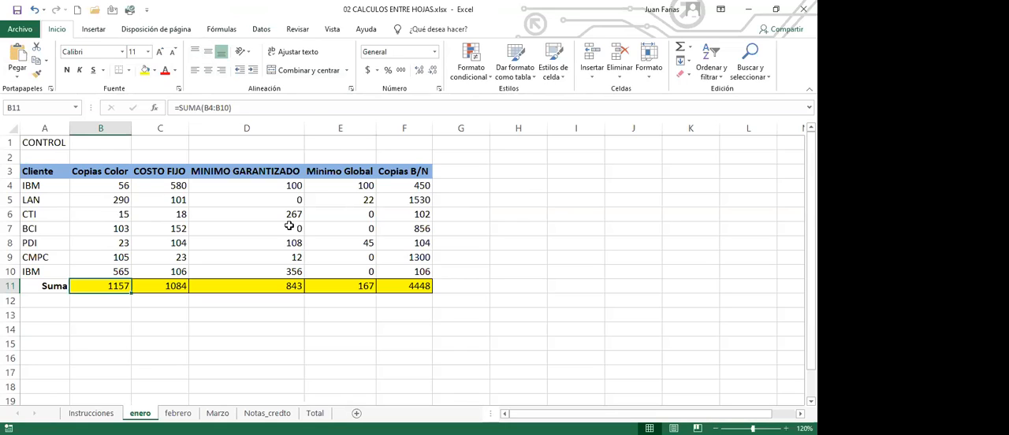
click(258, 182)
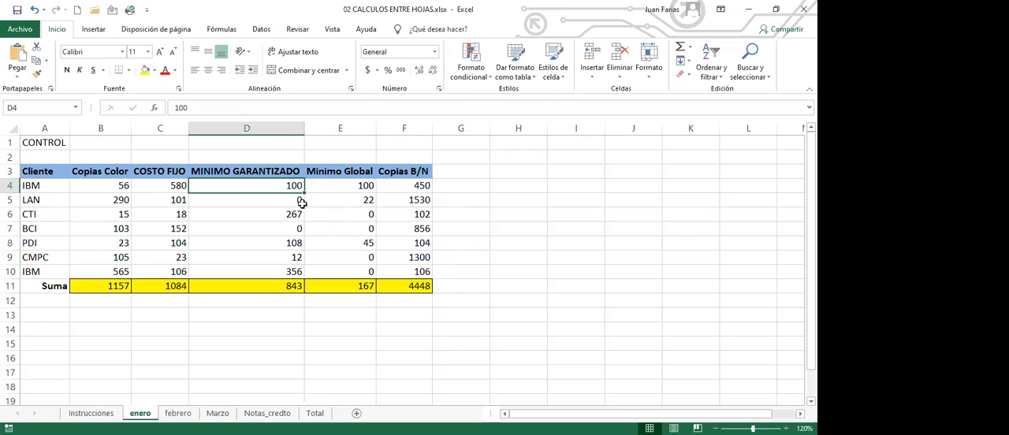
click(365, 186)
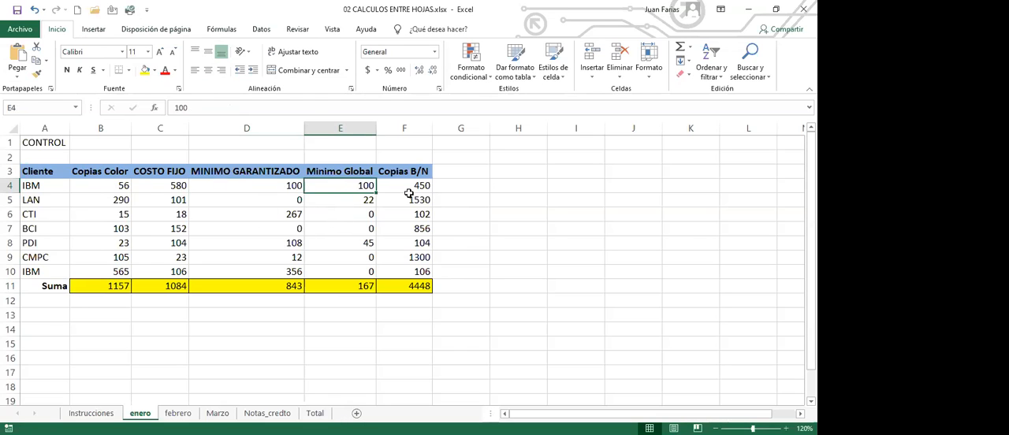
drag(36, 190, 52, 278)
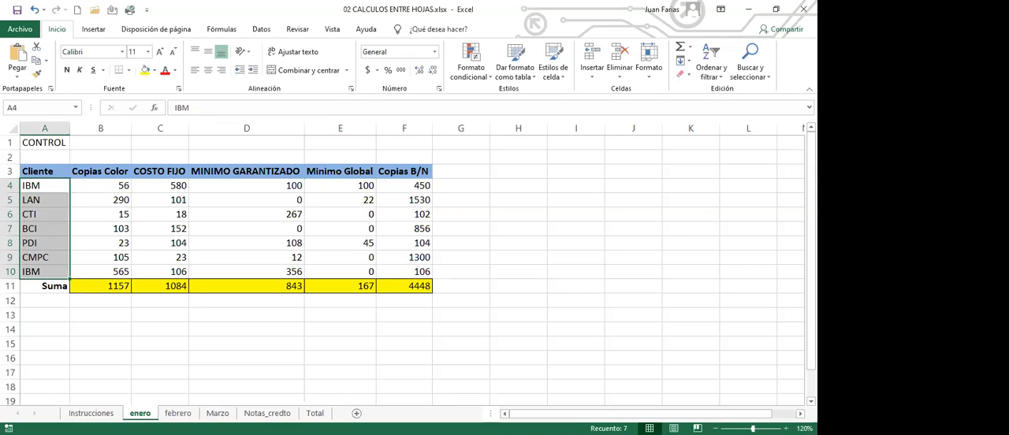
click(73, 172)
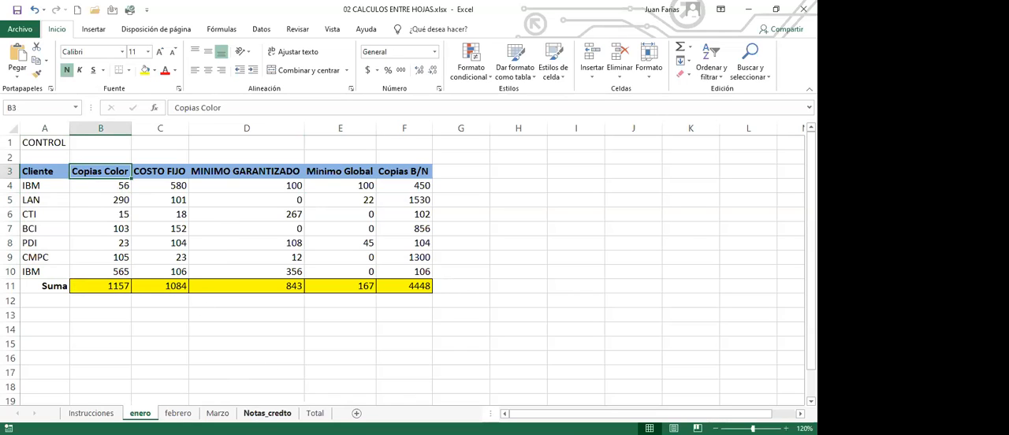
click(268, 413)
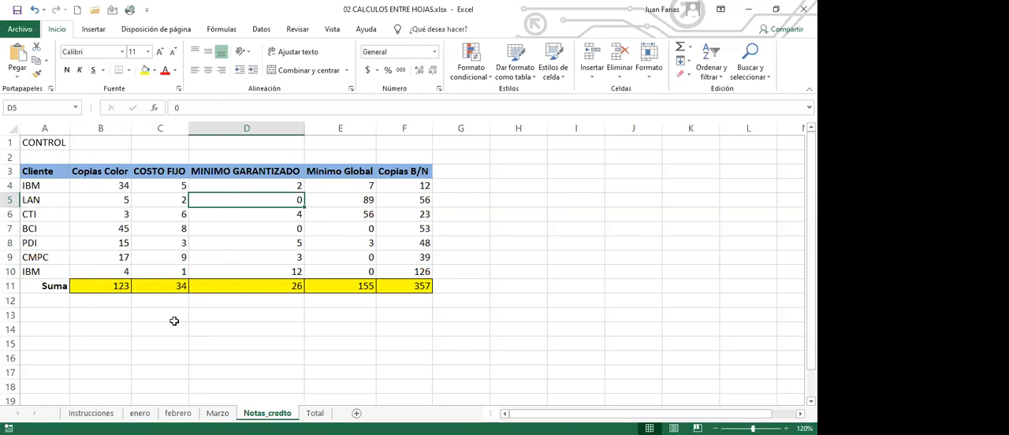
Step: Review the Suma row on the Notas_credto, Marzo, febrero and enero sheets and the matching blank table on the Total sheet
click(119, 288)
click(166, 287)
click(220, 287)
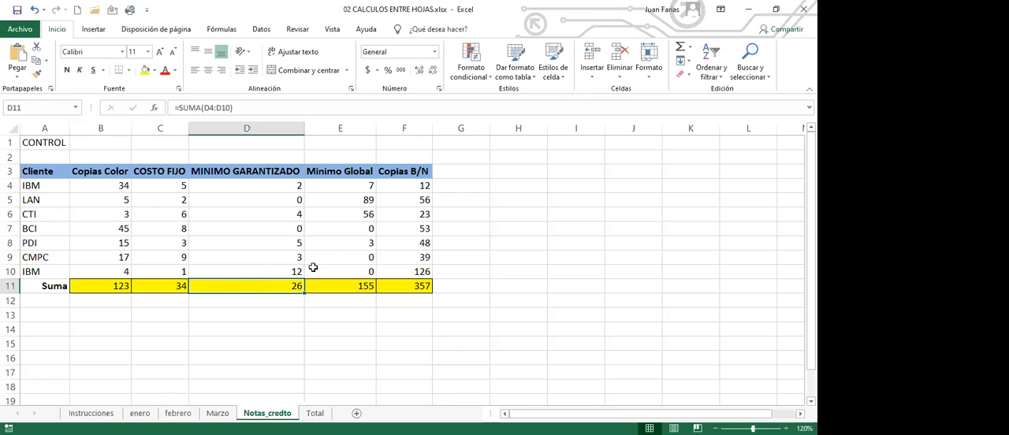
click(339, 291)
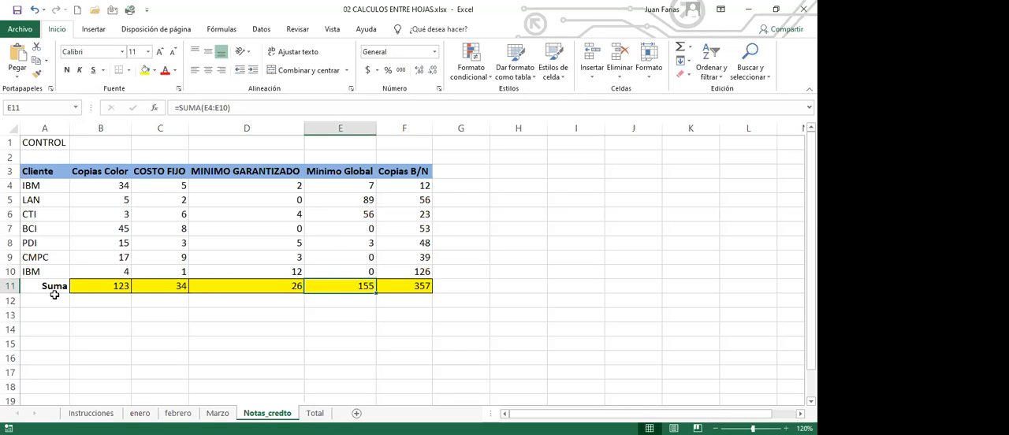
click(218, 413)
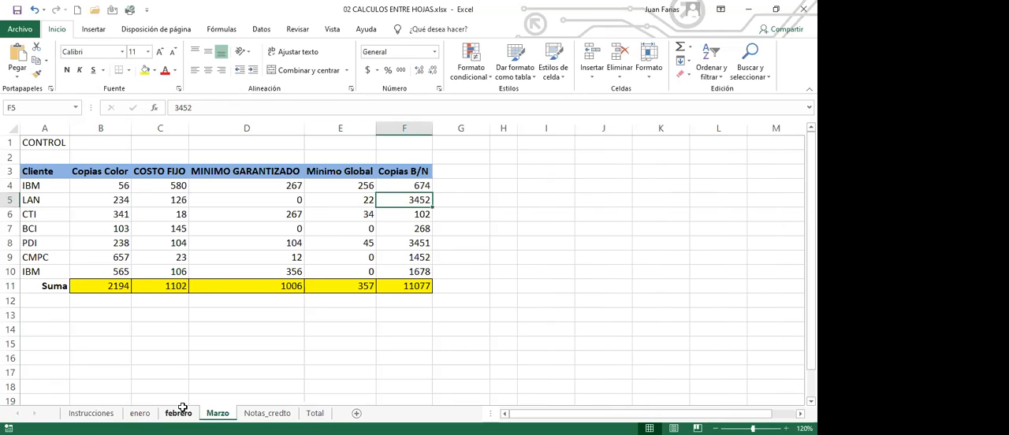
click(102, 290)
click(178, 413)
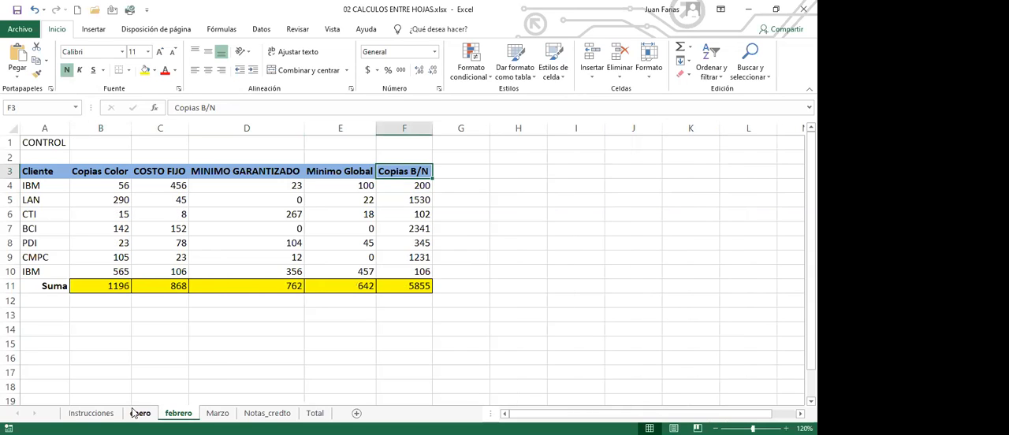
click(142, 413)
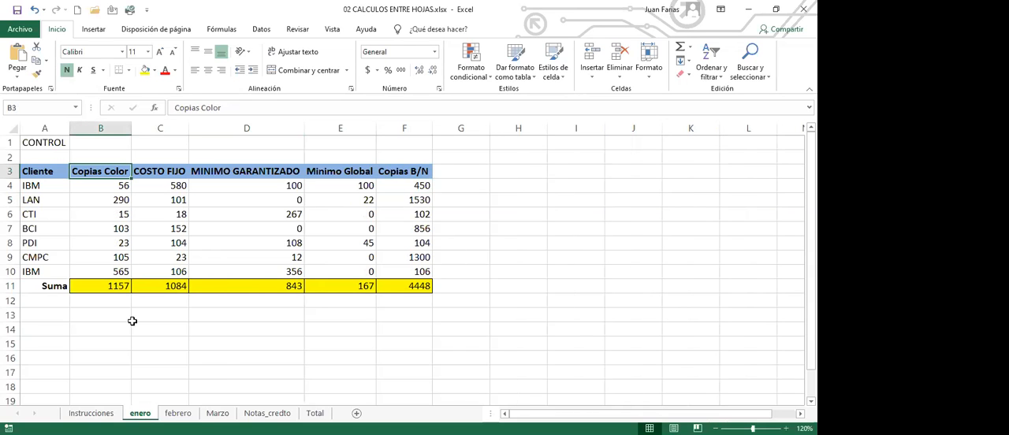
click(276, 414)
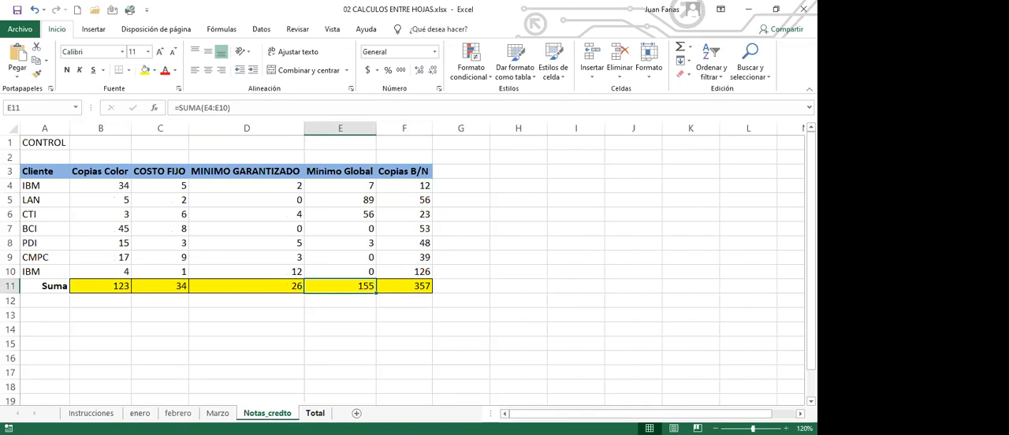
click(315, 413)
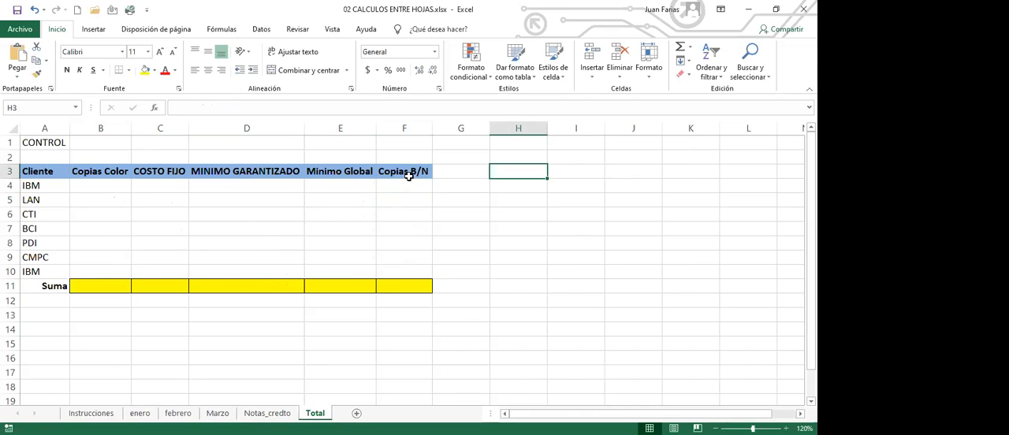
drag(111, 284, 393, 282)
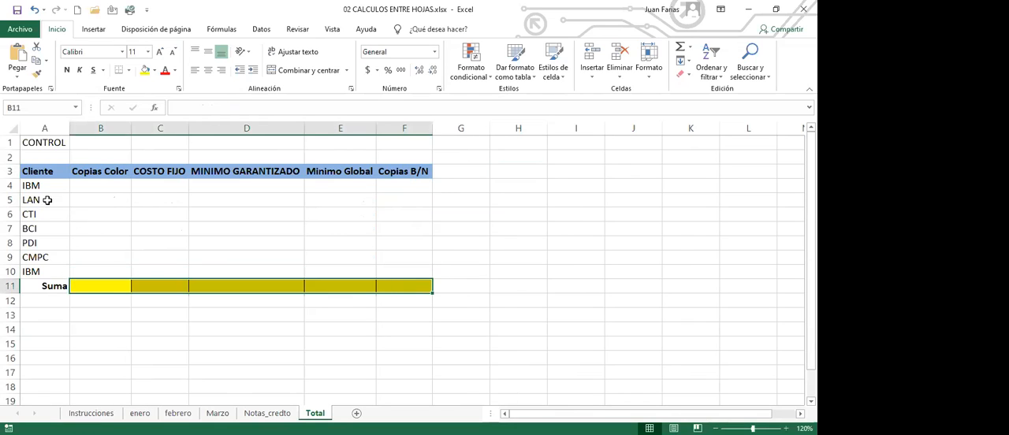
Step: Enter =enero!B4+febrero!B4+Marzo!B4 in cell B4 of the Total sheet to add the three months' Copias Color for IBM
click(114, 187)
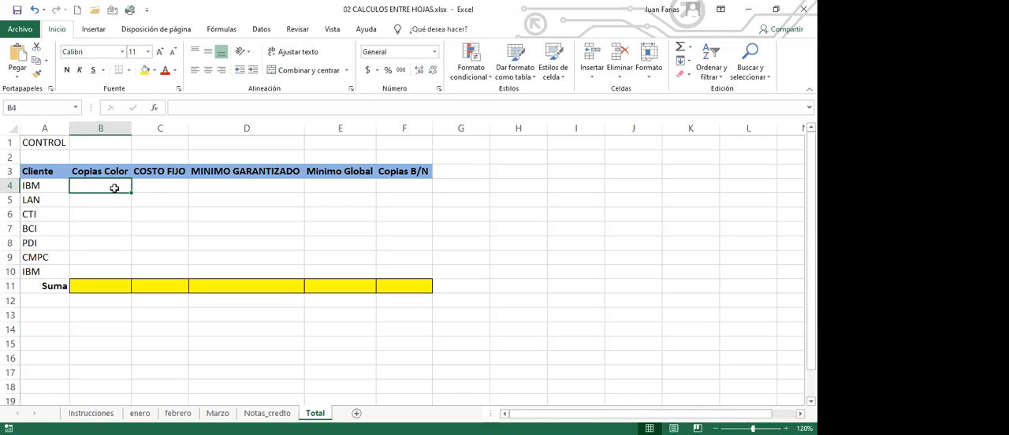
text(=)
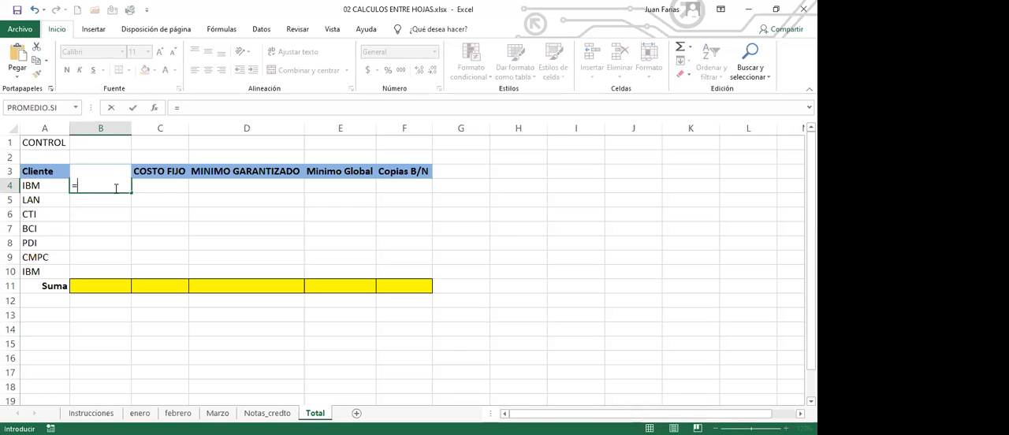
click(140, 413)
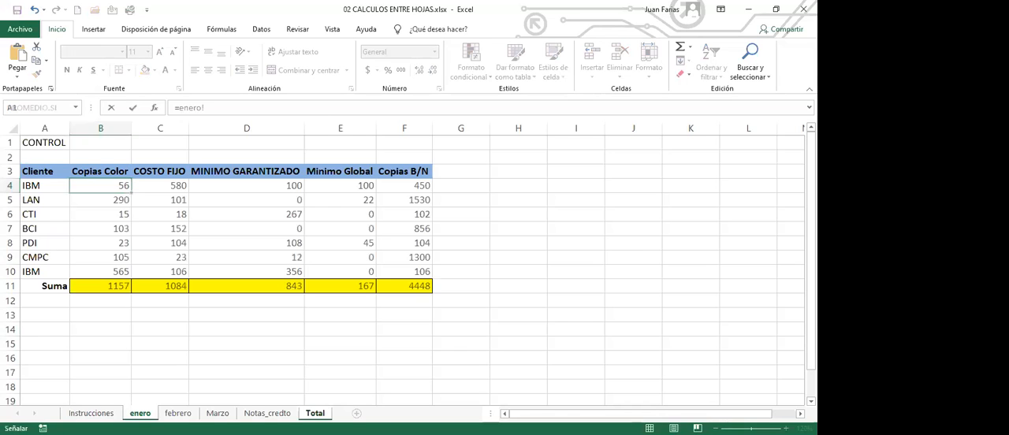
click(105, 186)
text(+)
click(178, 413)
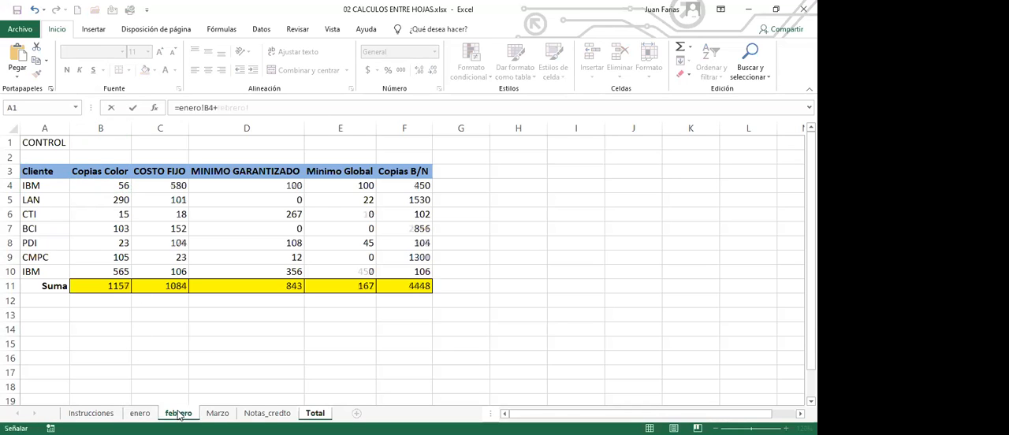
click(108, 185)
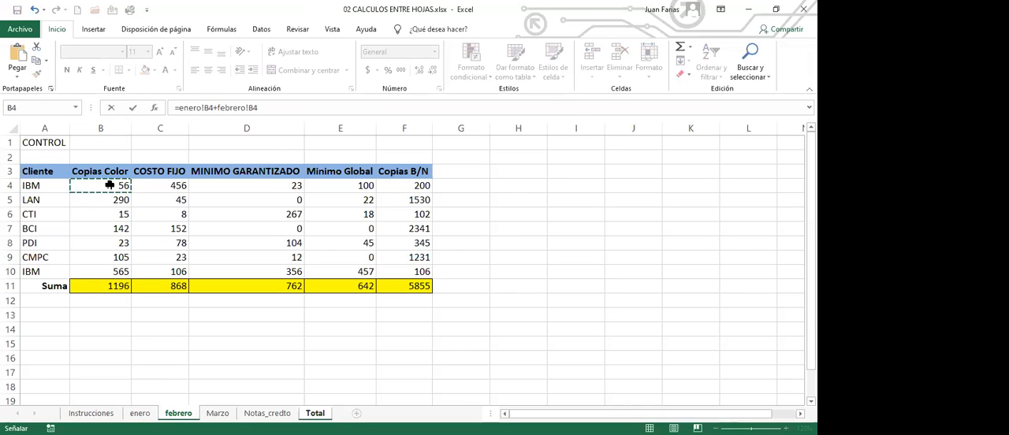
text(+)
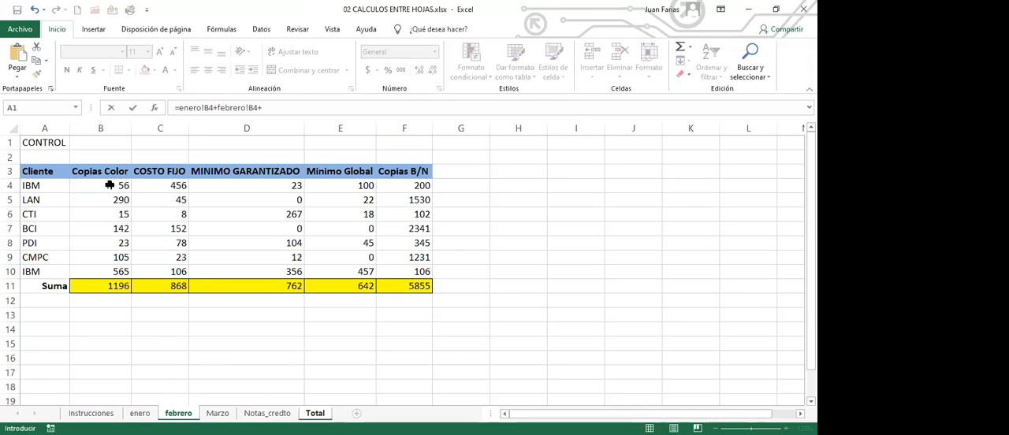
click(218, 411)
click(115, 189)
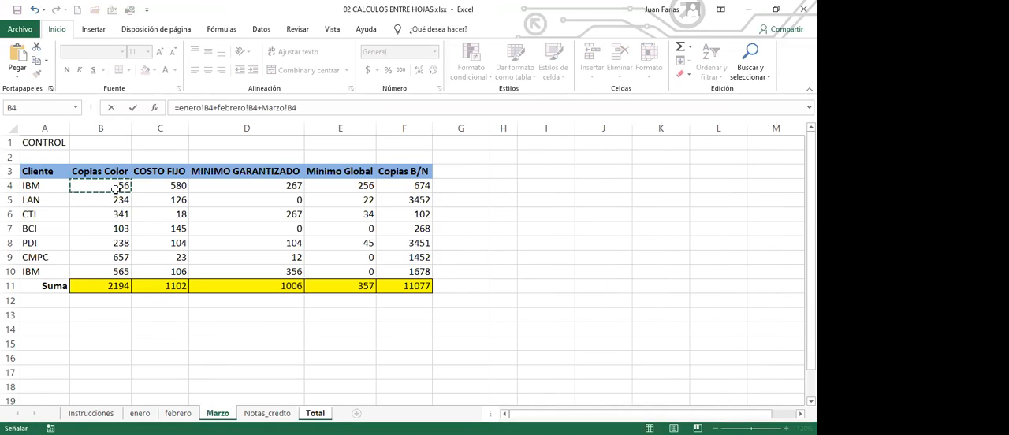
key(Return)
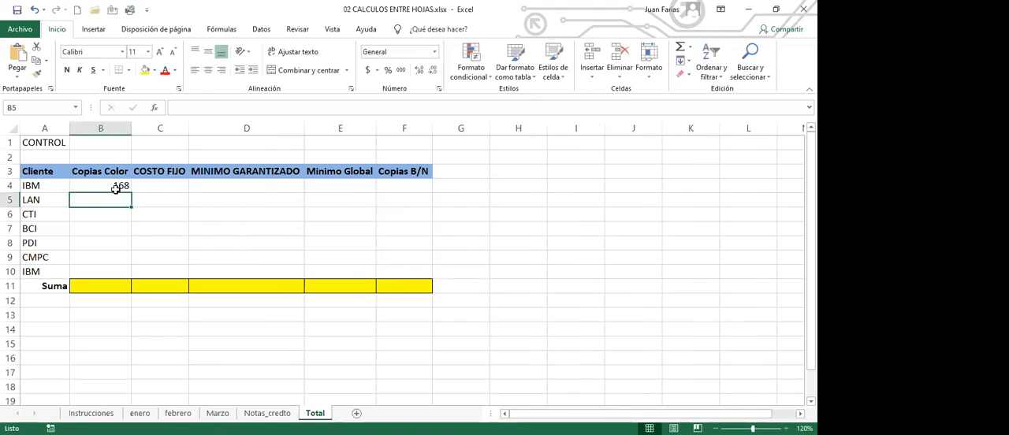
Step: Fill the B4 formula through F10 on the Total sheet and total every column in the Suma row, B11:F11
click(116, 189)
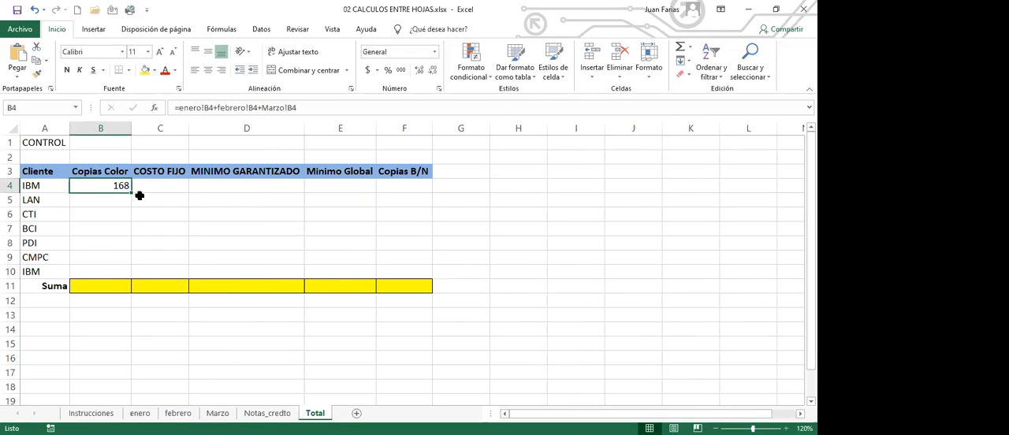
drag(133, 197, 436, 287)
click(121, 286)
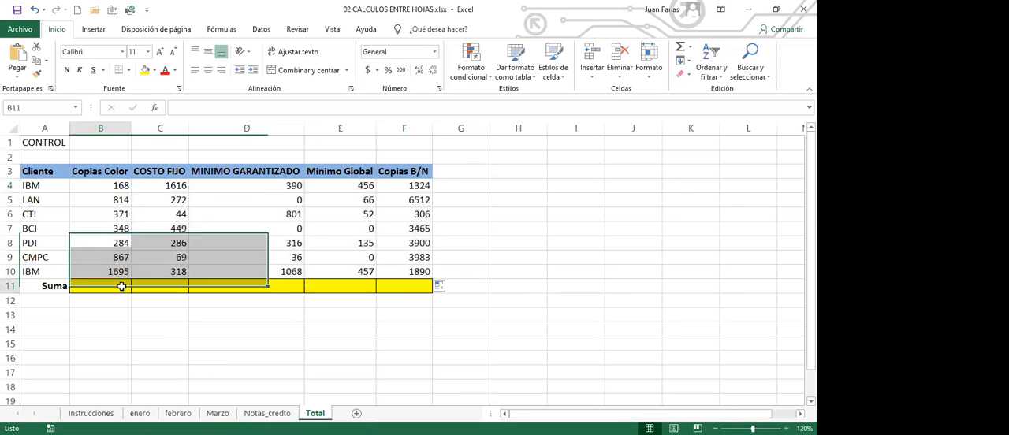
click(680, 49)
key(Return)
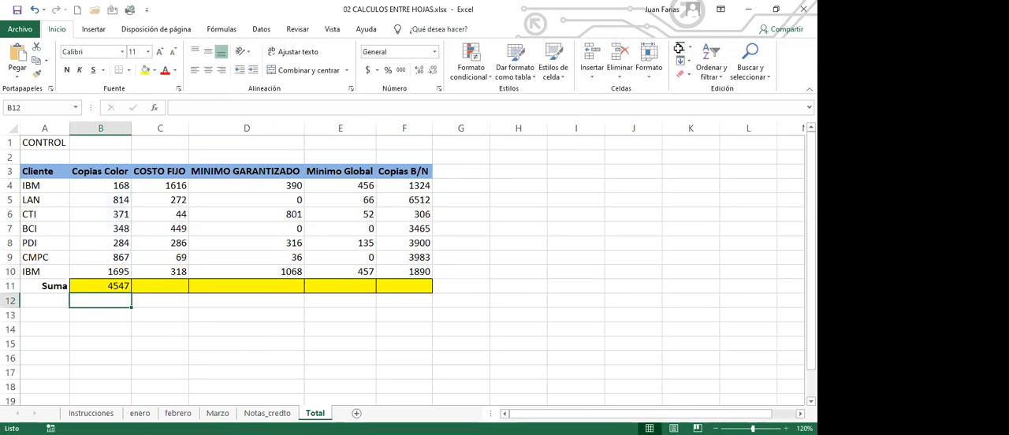
click(120, 288)
drag(131, 293, 416, 296)
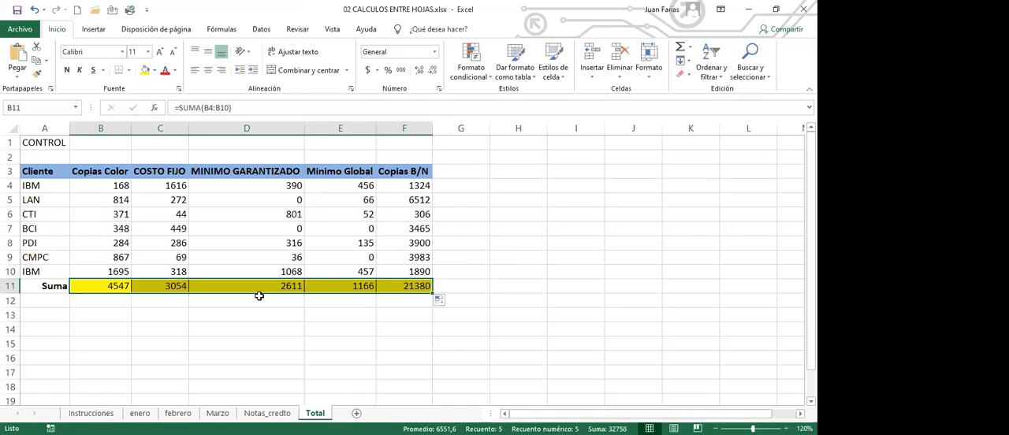
Step: Undo the column totals, the filled formulas and the B4 formula on the Total sheet
key(ctrl+z)
key(ctrl+z)
key(ctrl+z)
key(ctrl+z)
key(ctrl+z)
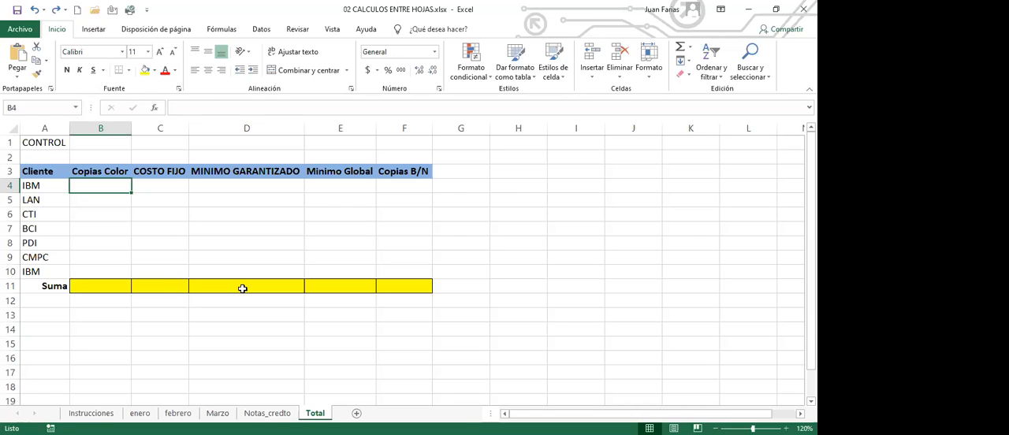
text(=)
click(242, 288)
text(M)
key(BackSpace)
key(BackSpace)
key(BackSpace)
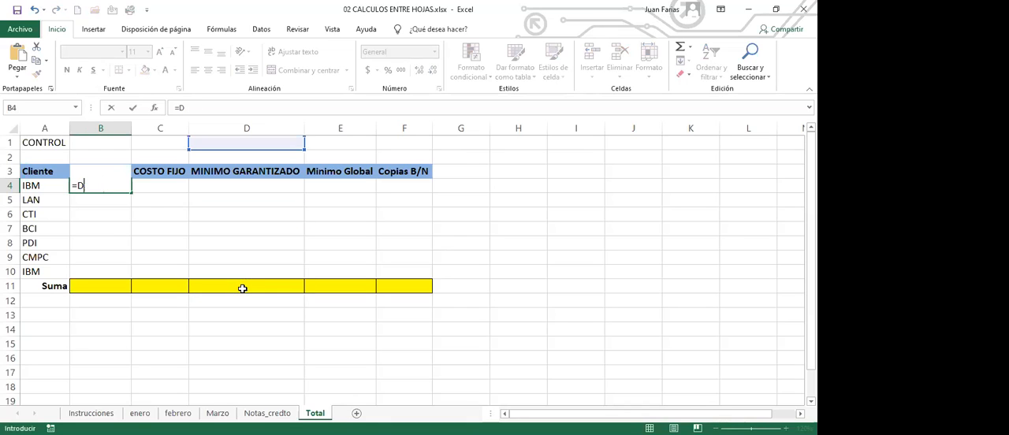
key(BackSpace)
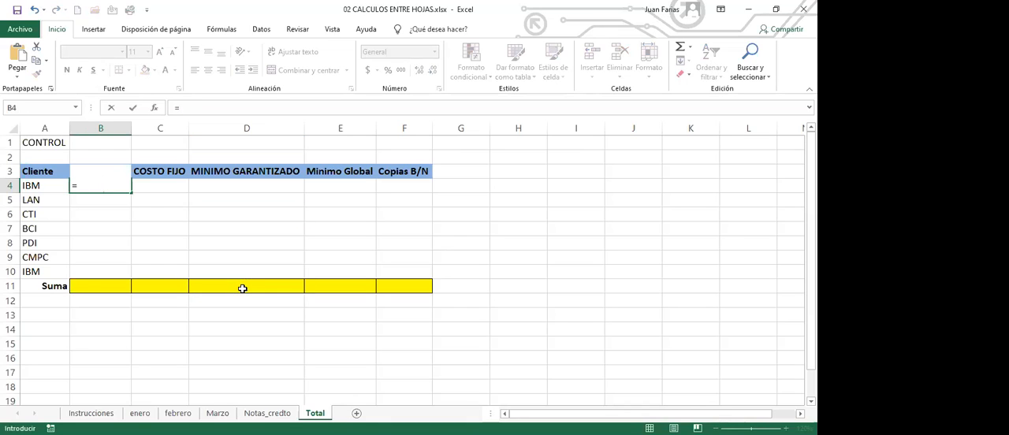
Step: Enter =SUMA(enero:Marzo!B4) in cell B4 of the Total sheet and fill it through F10
text(SUMA()
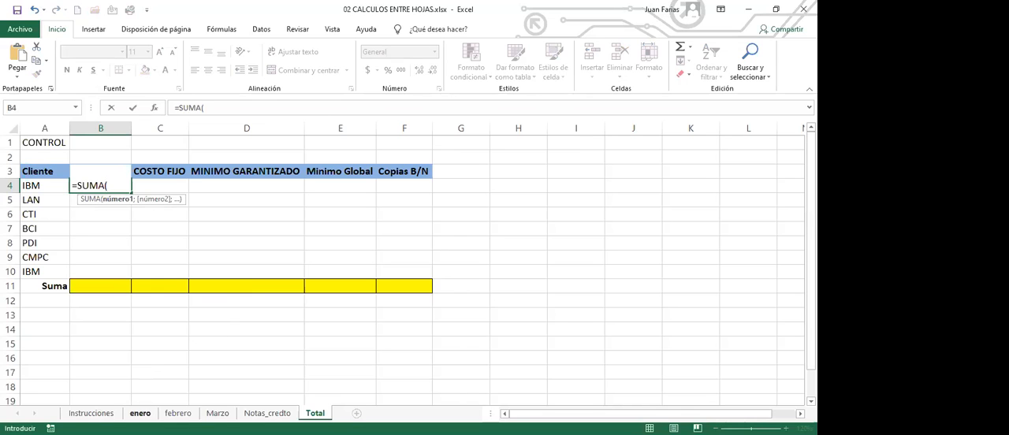
click(139, 413)
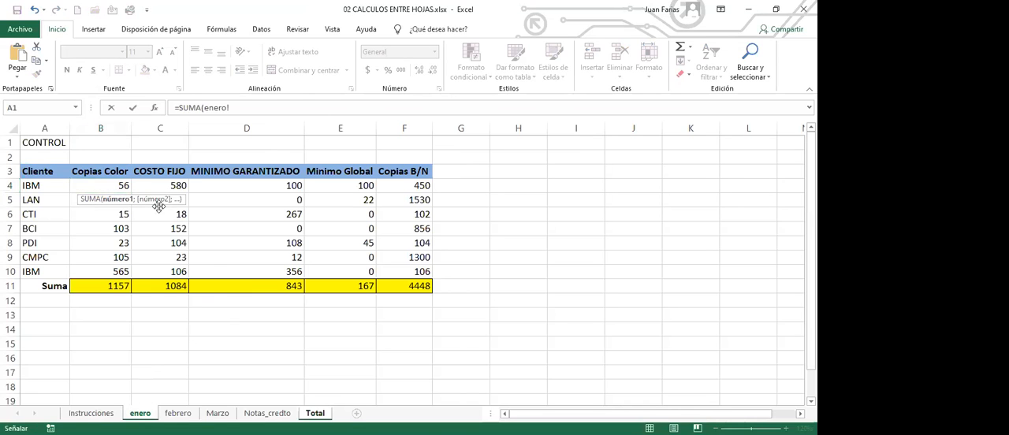
click(106, 186)
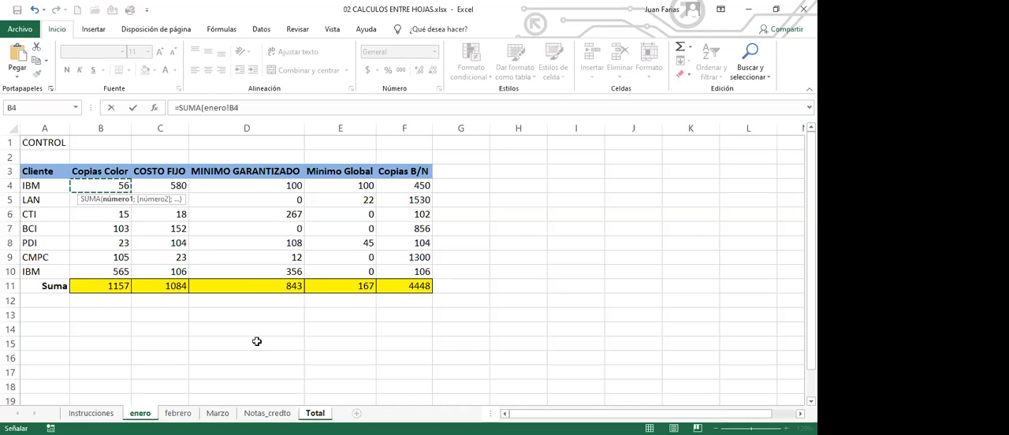
shift+click(217, 413)
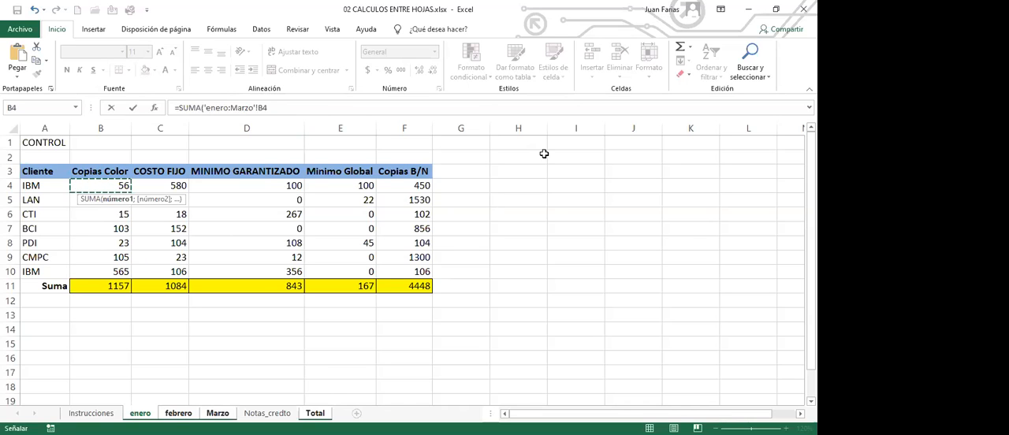
key(Return)
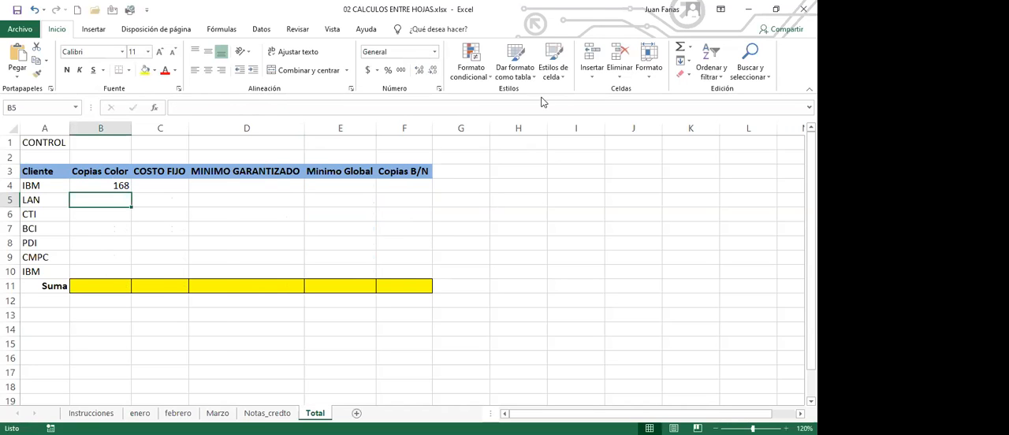
click(115, 184)
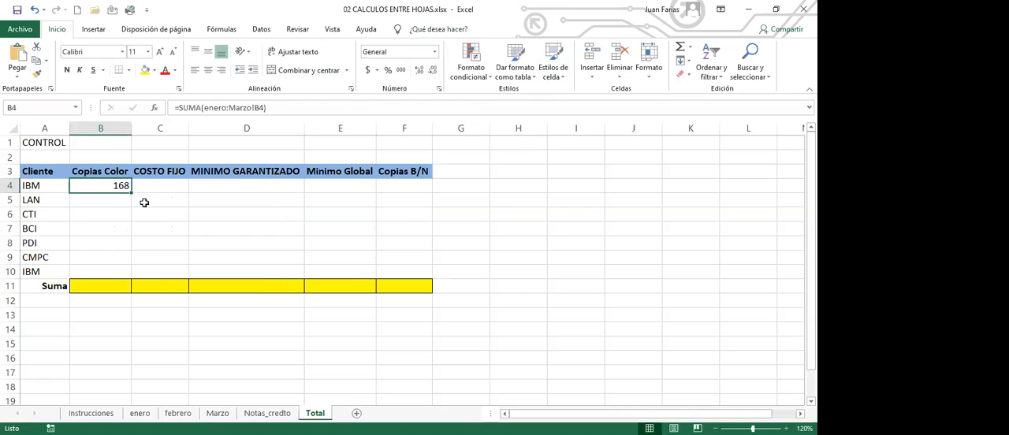
drag(129, 197, 436, 279)
Step: Total every column in the Suma row of the Total sheet, B11:F11, and make those totals bold
click(114, 286)
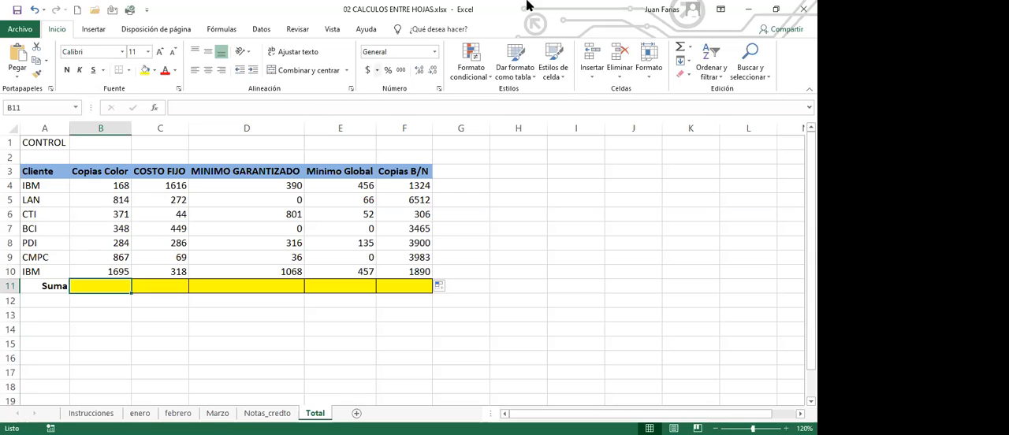
click(683, 49)
key(Return)
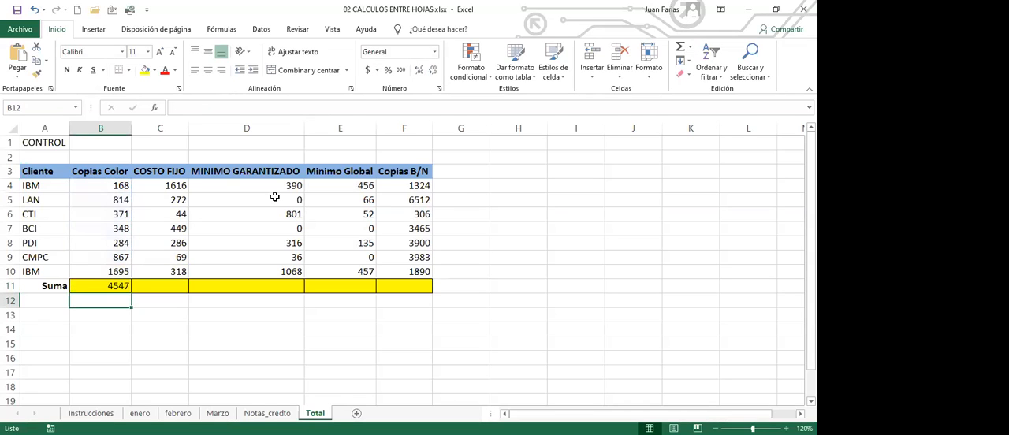
click(126, 286)
drag(130, 291, 410, 301)
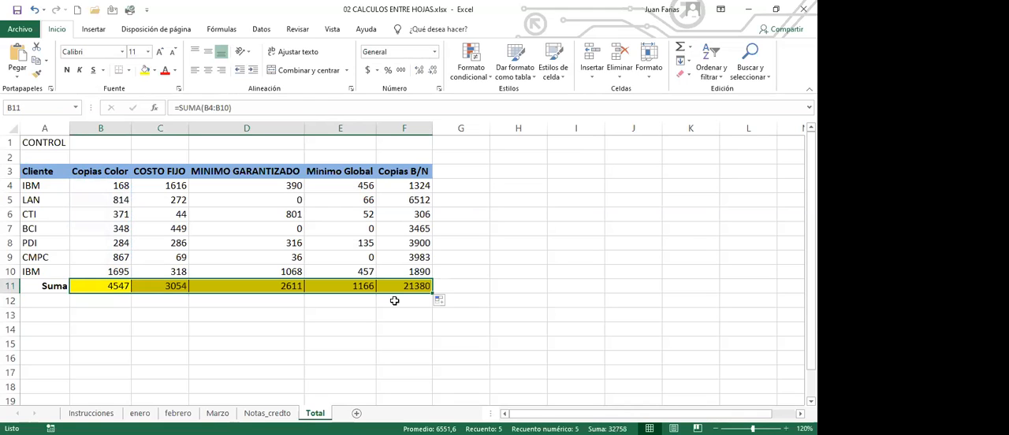
click(67, 70)
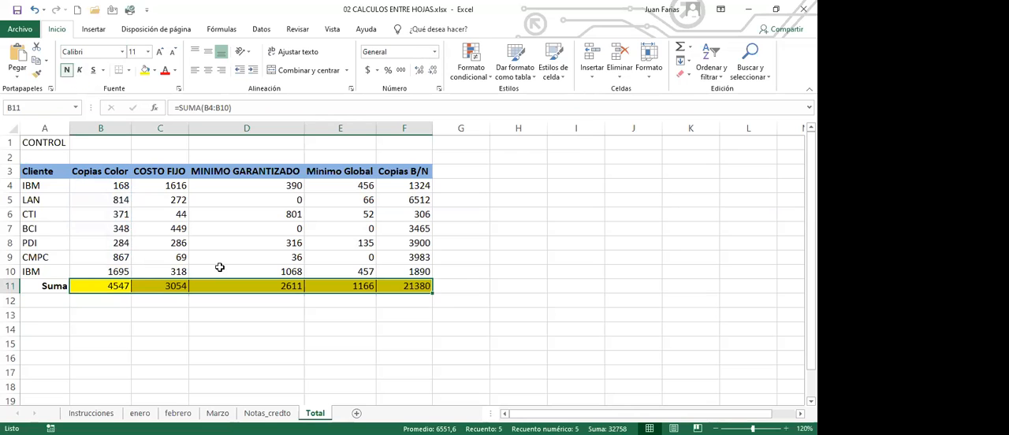
click(162, 315)
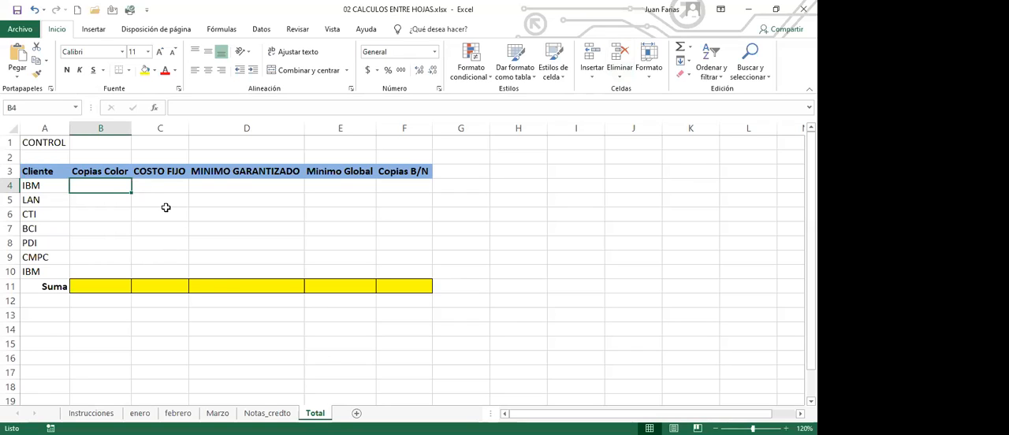
Step: Enter =SUMA(enero:Marzo!B4) in cell B4 of the Total sheet and fill it through F10
text(=)
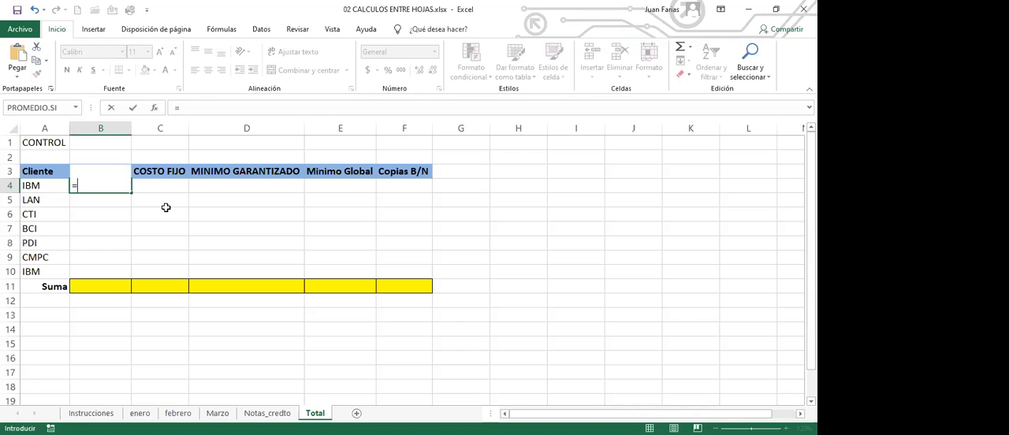
text(SUMA)
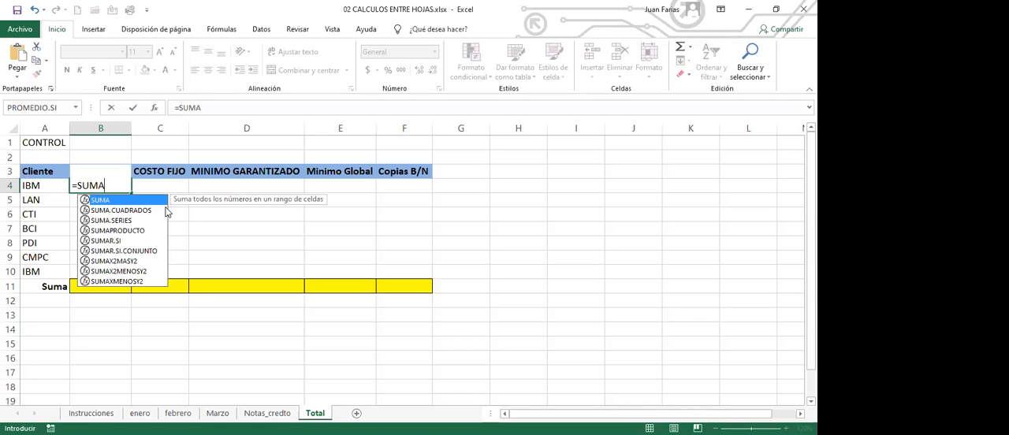
text(()
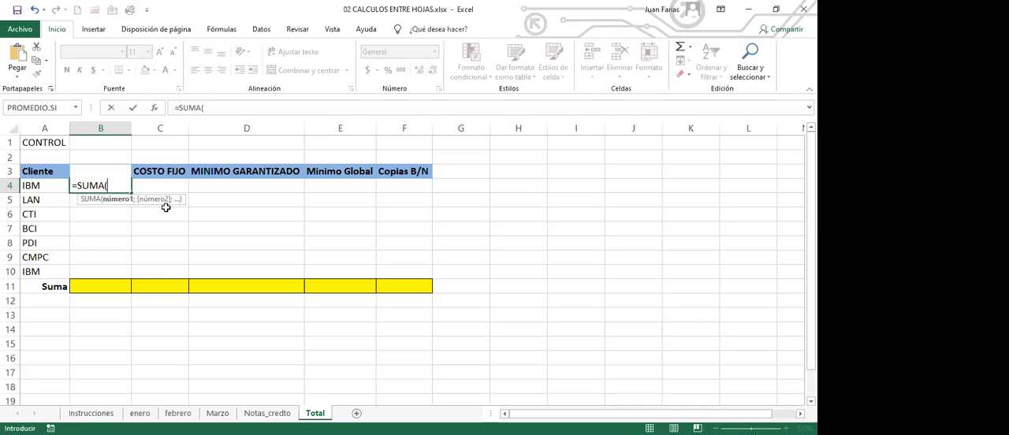
click(140, 413)
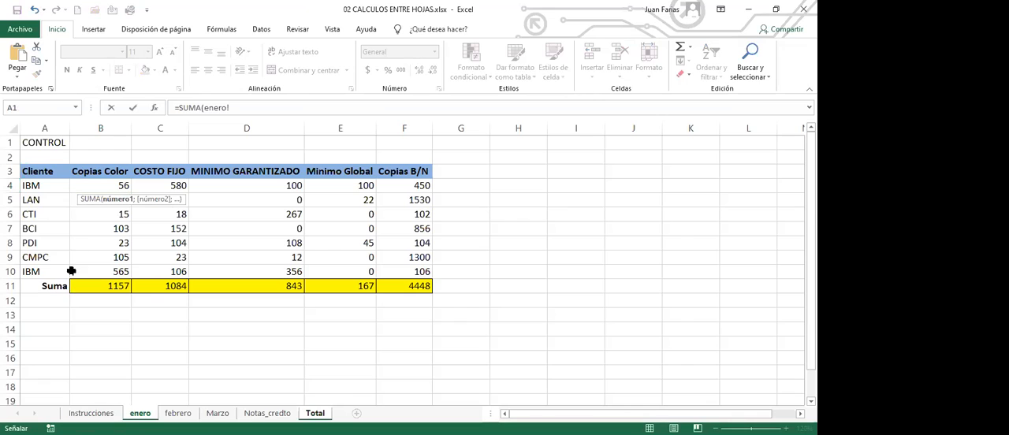
click(102, 185)
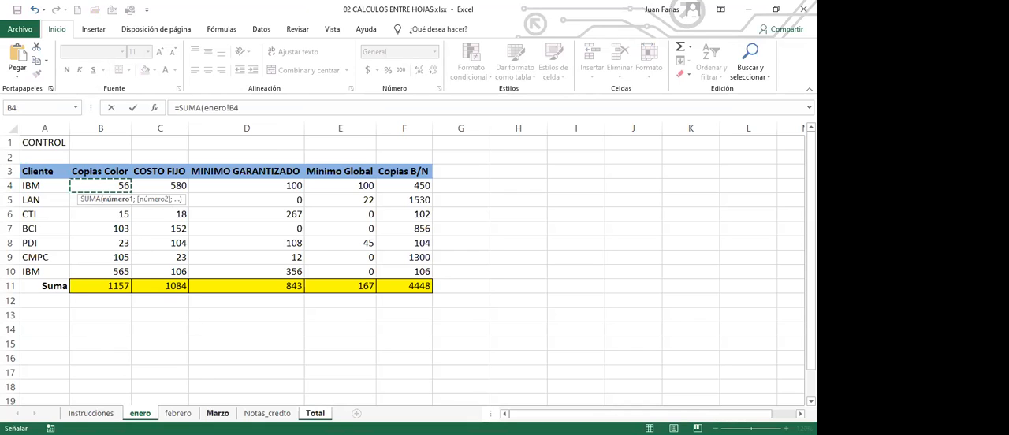
shift+click(218, 413)
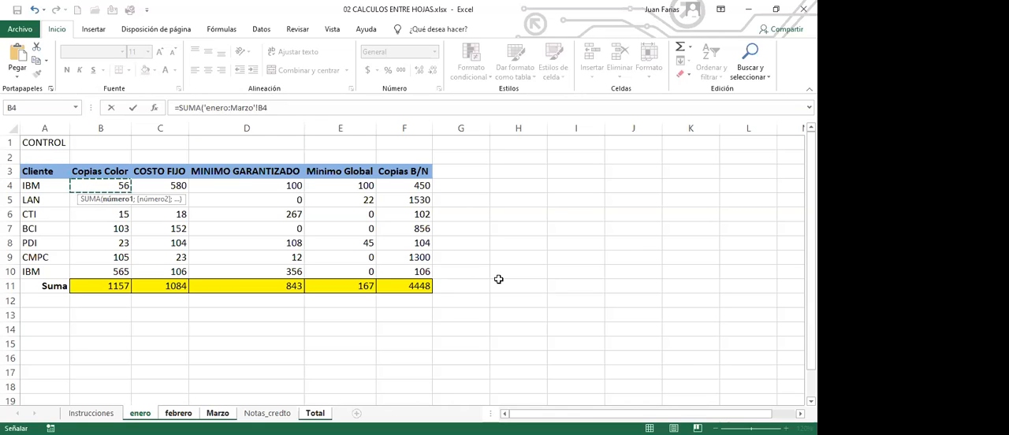
text())
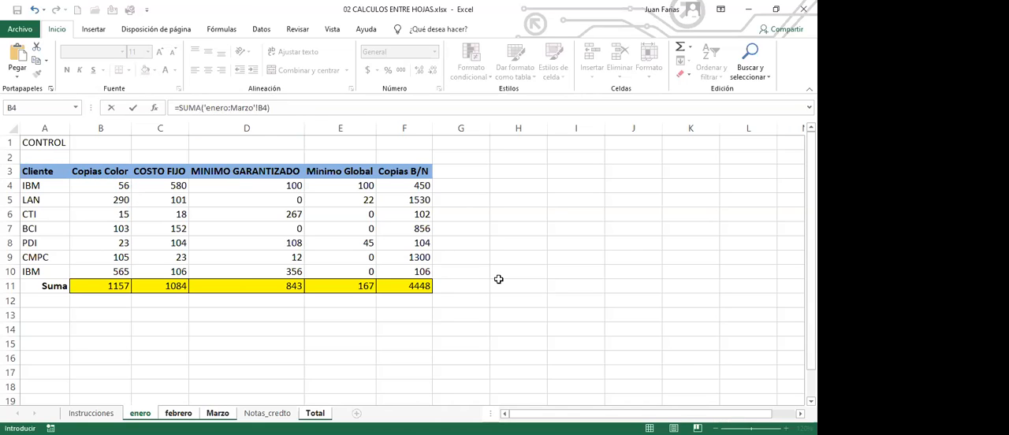
key(Return)
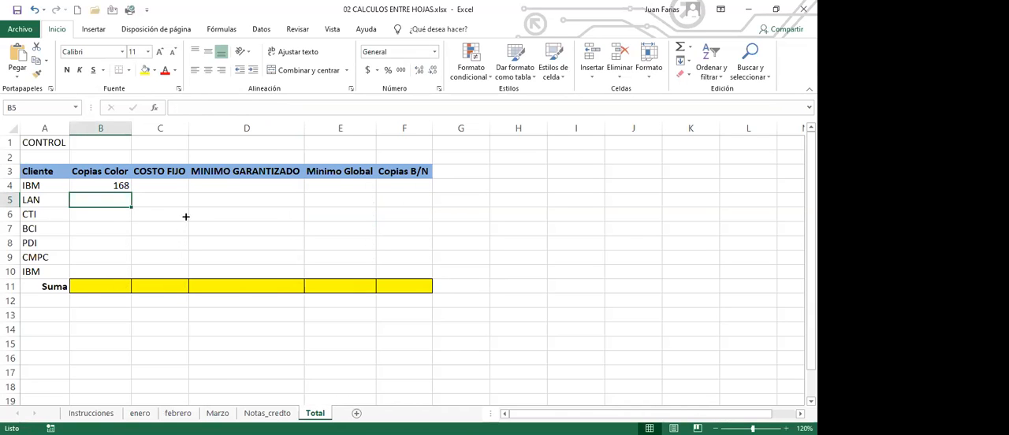
click(110, 186)
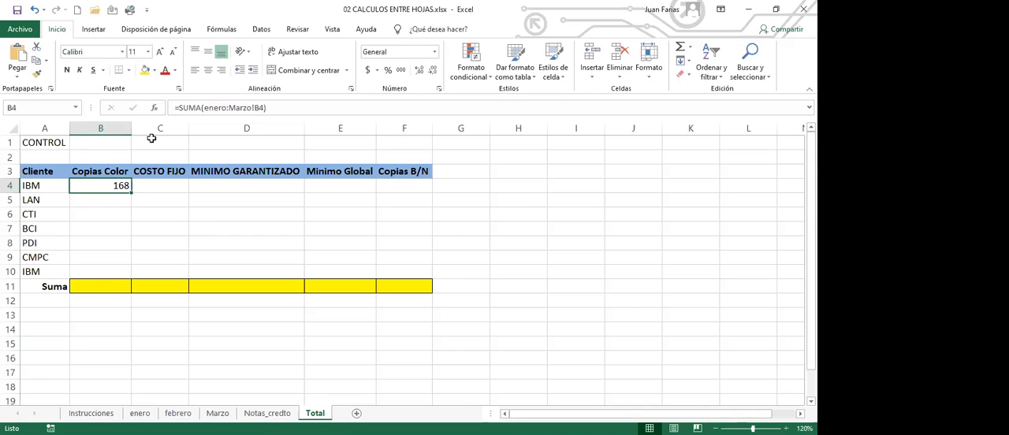
drag(131, 191, 432, 279)
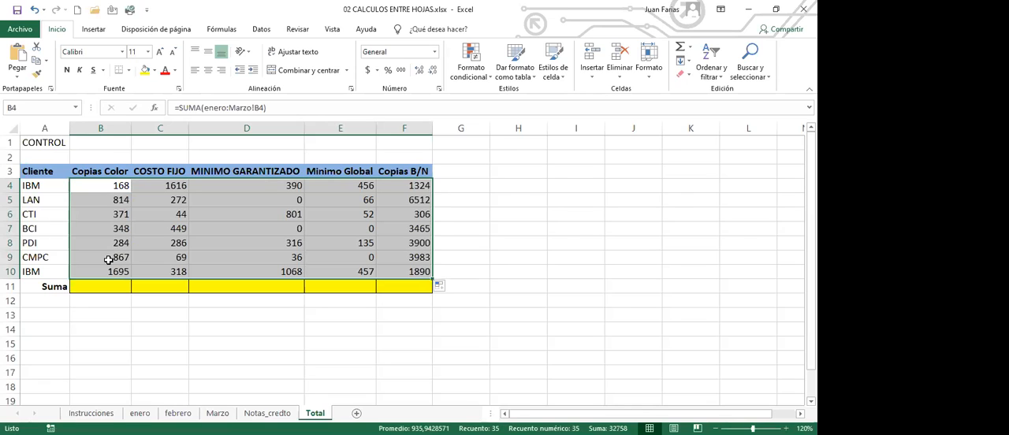
Step: Sum B4:B10 in the Suma row at B11 of the Total sheet and fill the total across to F11
click(121, 286)
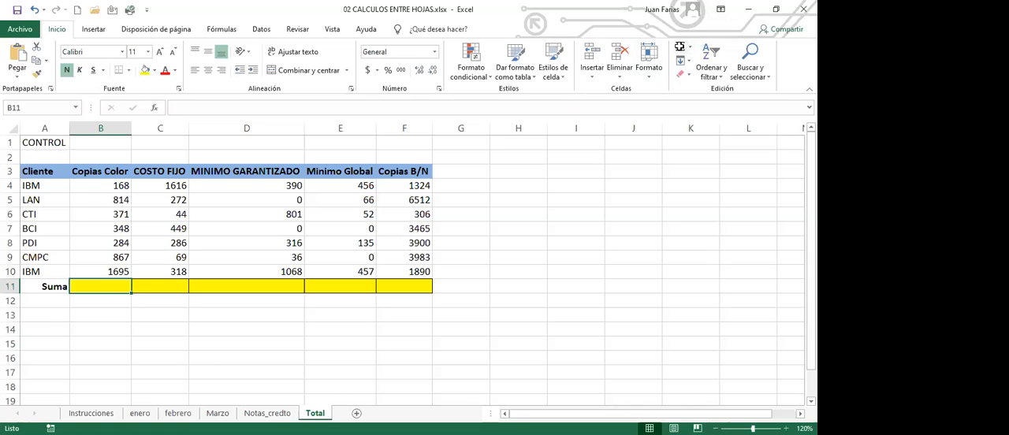
click(680, 49)
key(Return)
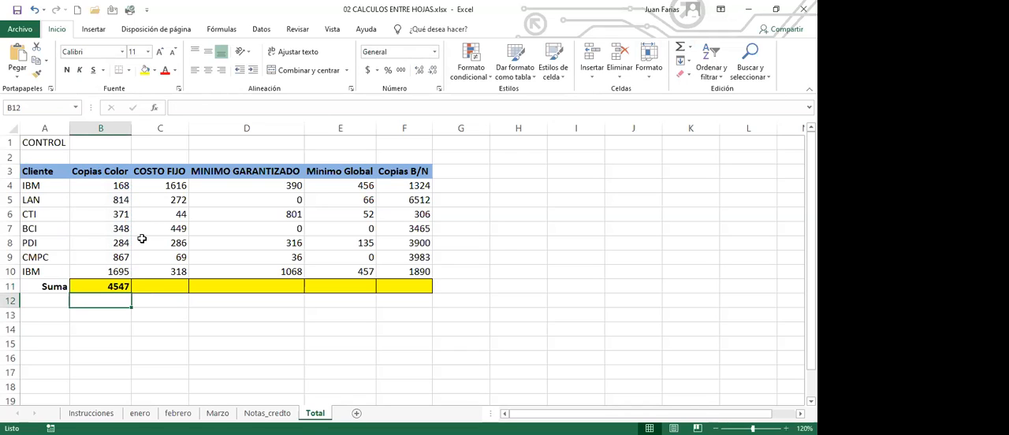
click(118, 287)
drag(131, 293, 415, 298)
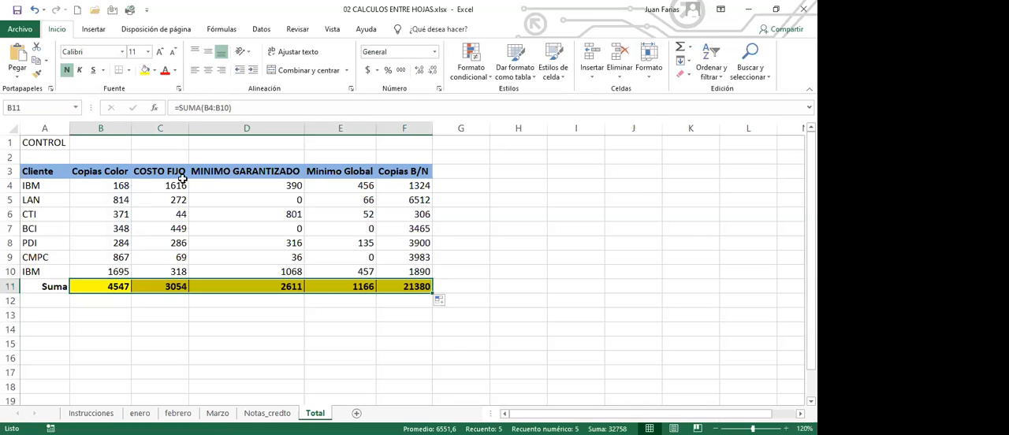
click(116, 186)
click(514, 144)
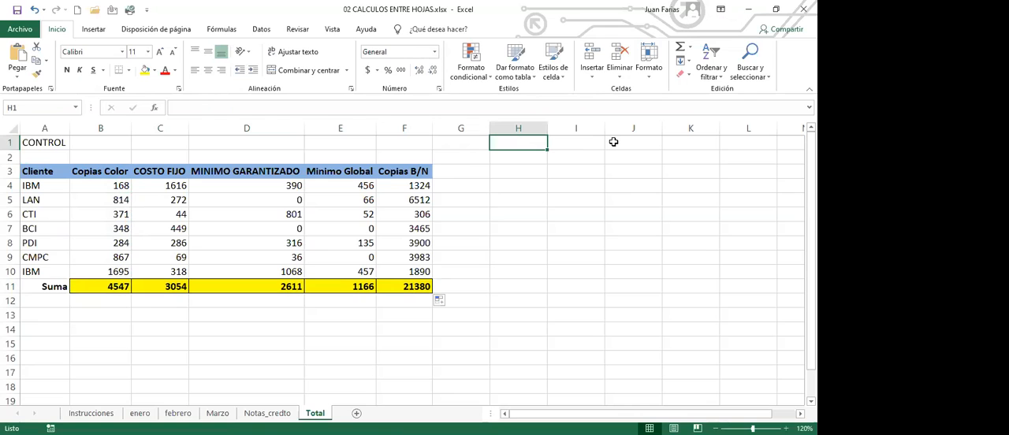
Step: Copy the Cliente column, A3:A10, to cell I3 of the Total sheet
drag(46, 172, 44, 273)
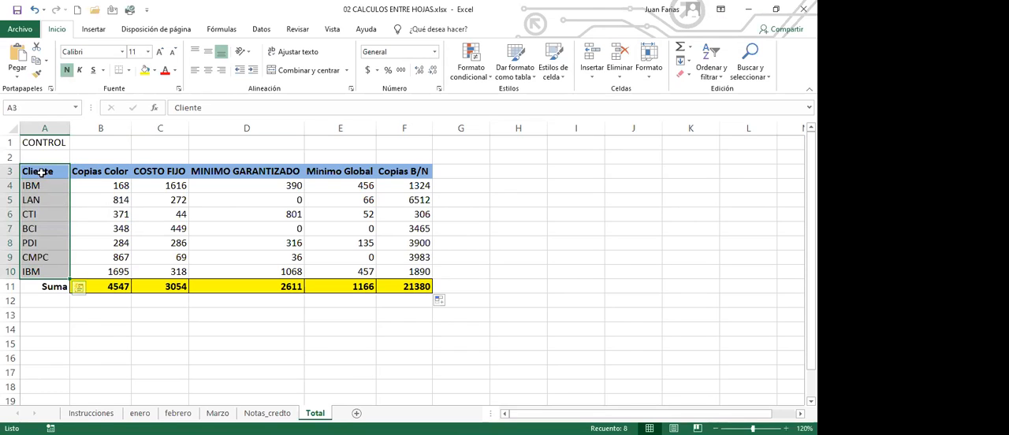
key(ctrl+c)
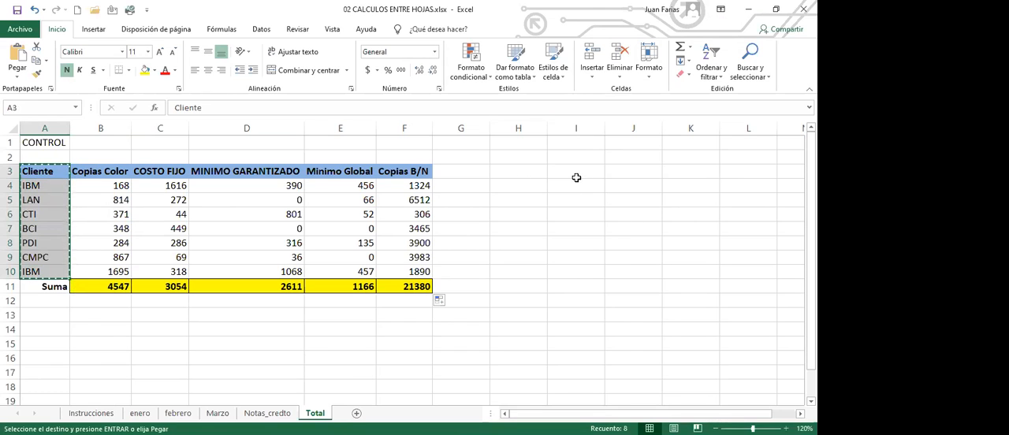
click(561, 175)
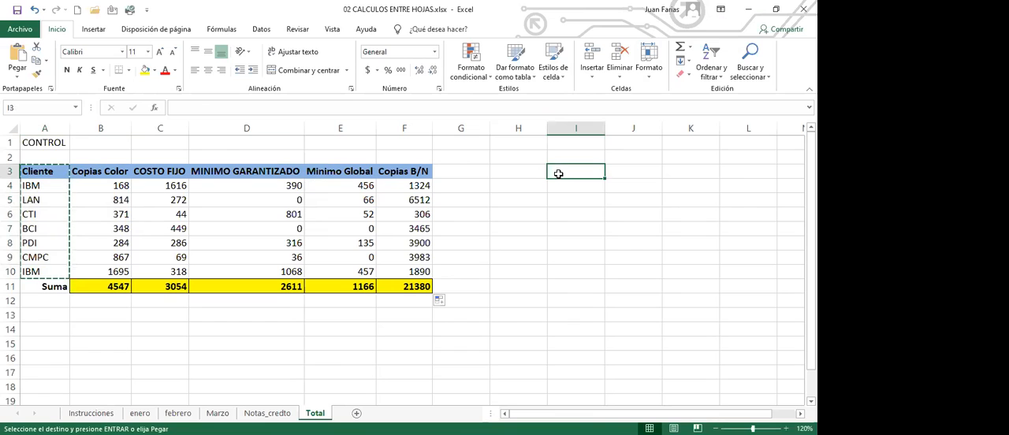
key(Return)
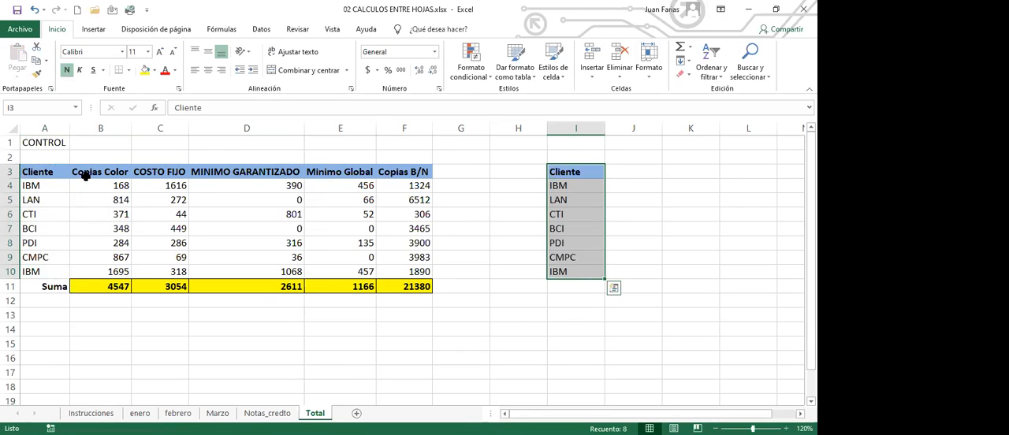
Step: Copy the column headings in B3:F3 to cell J3, beside the copied Cliente heading
drag(89, 172, 426, 171)
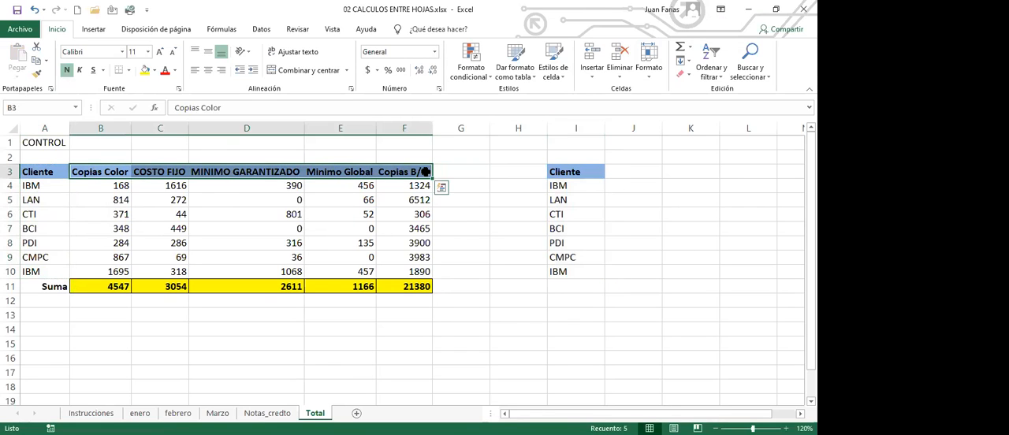
key(ctrl+c)
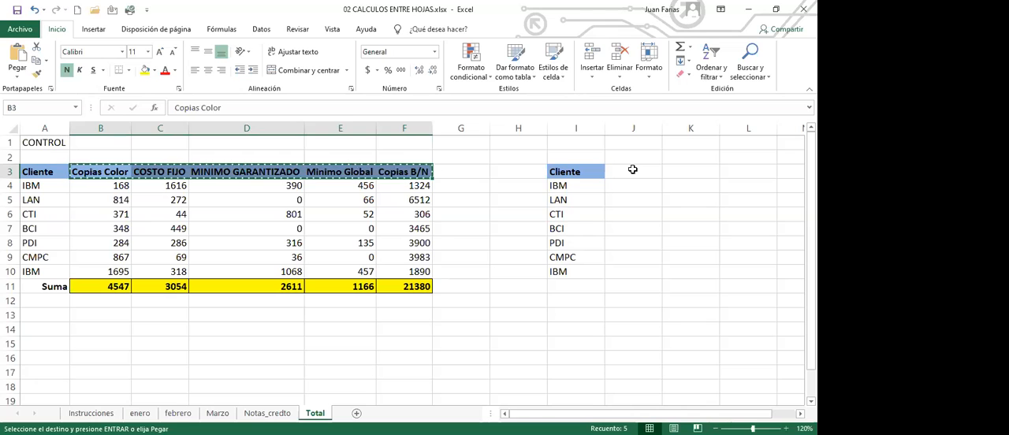
click(633, 170)
key(ctrl+v)
key(Escape)
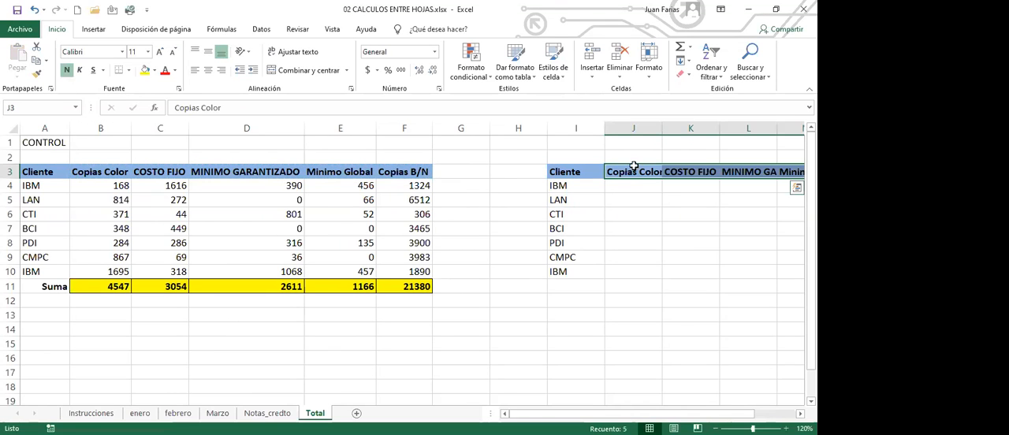
Step: Fit the widths of columns J, L, M and N to the headings of the new table
scroll(412, 272, right, 4)
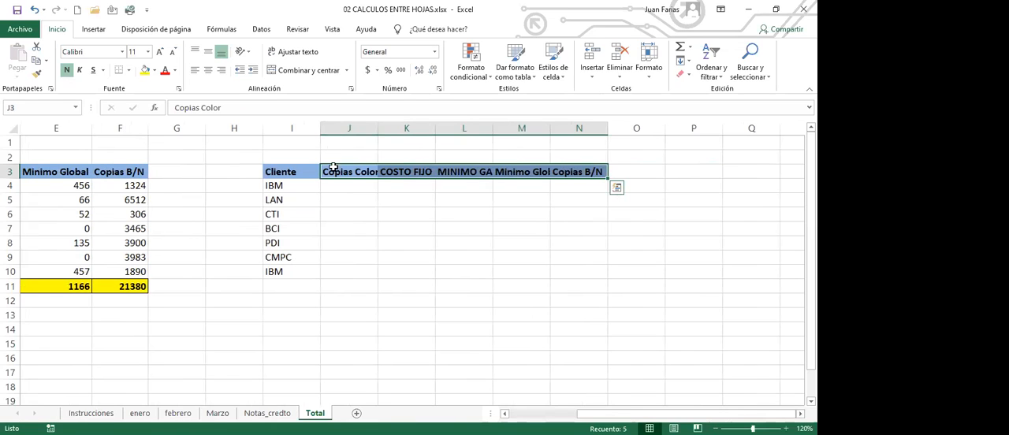
double_click(378, 132)
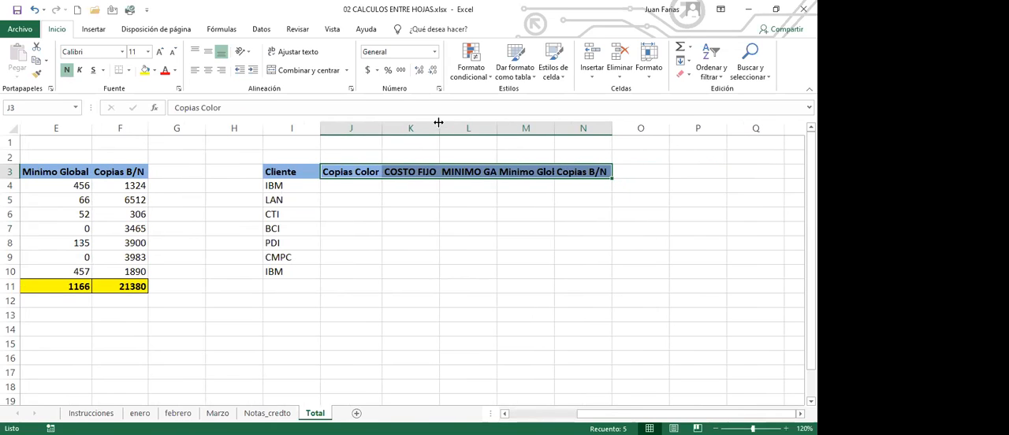
double_click(495, 128)
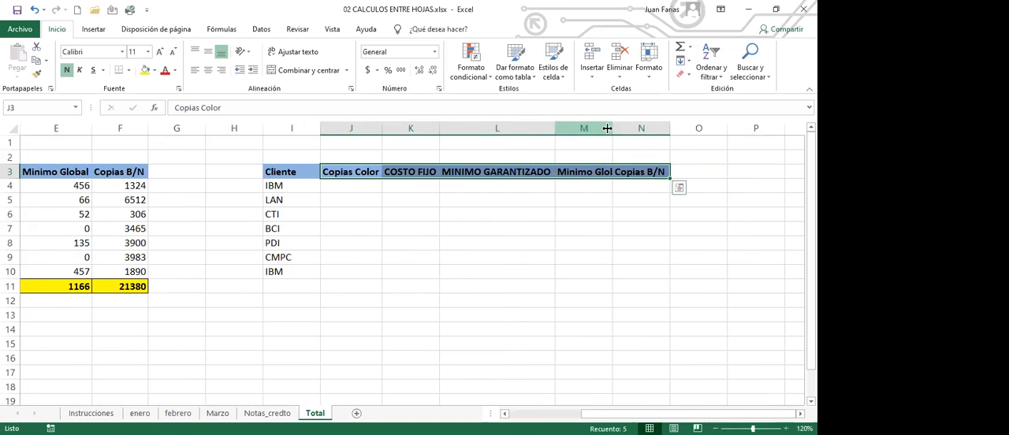
double_click(613, 128)
double_click(684, 130)
Step: Title the new table CALCULAR EL TOTAL - NOTAS DE CREDITO in cell I1
click(305, 142)
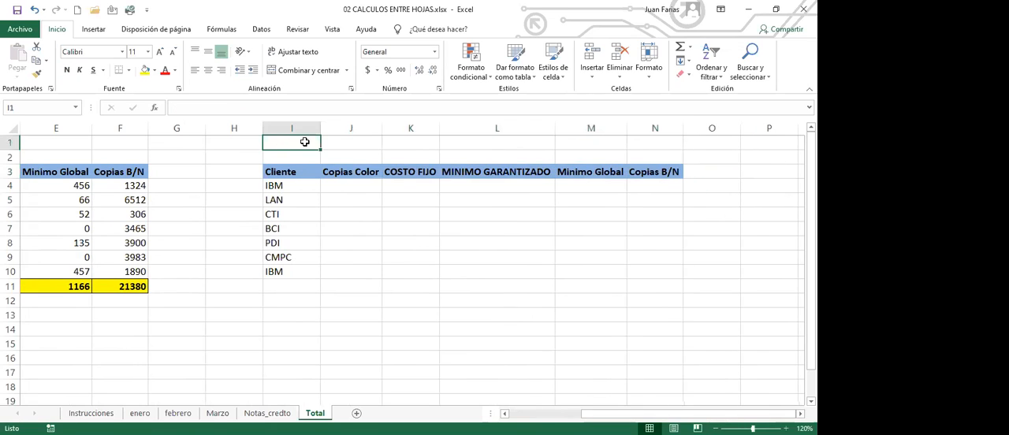
text(CALC)
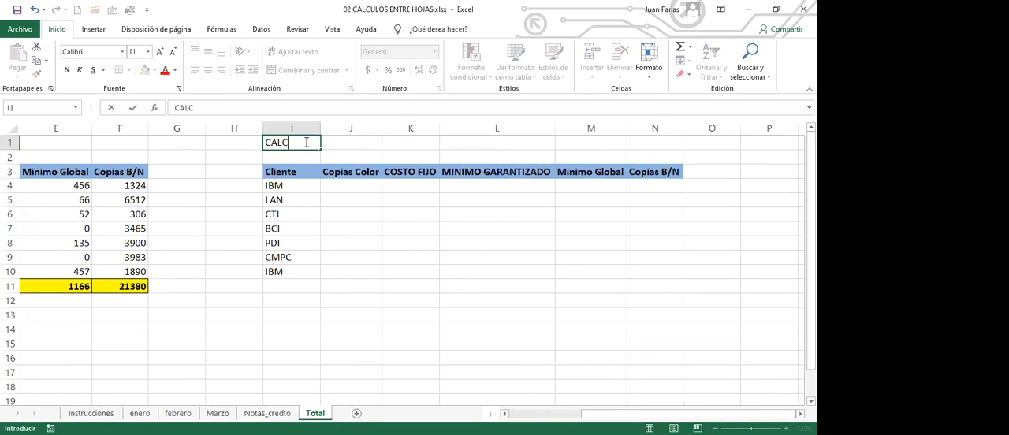
text(ULAR EL TOTAL)
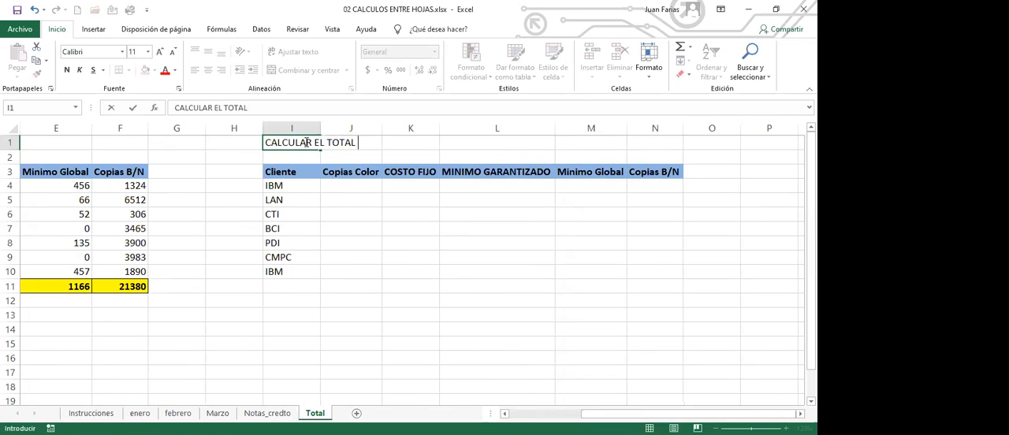
text( - NOTAS D)
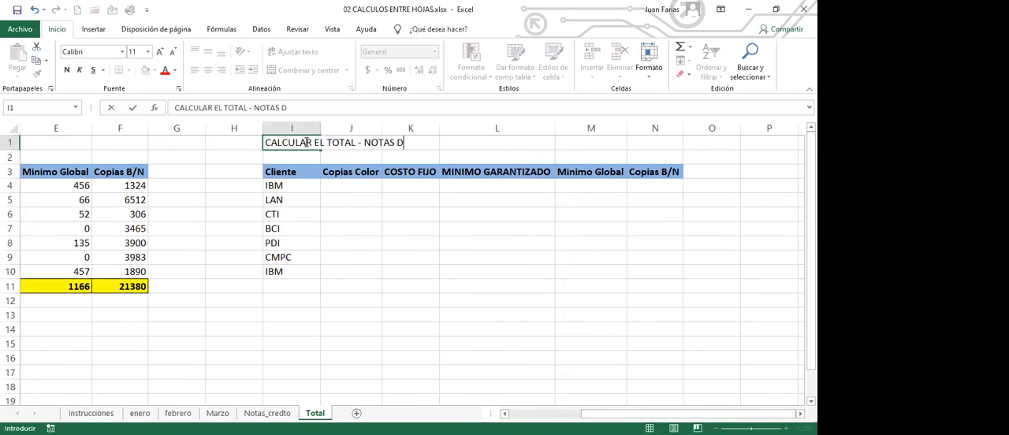
text(E CREDITO)
key(Return)
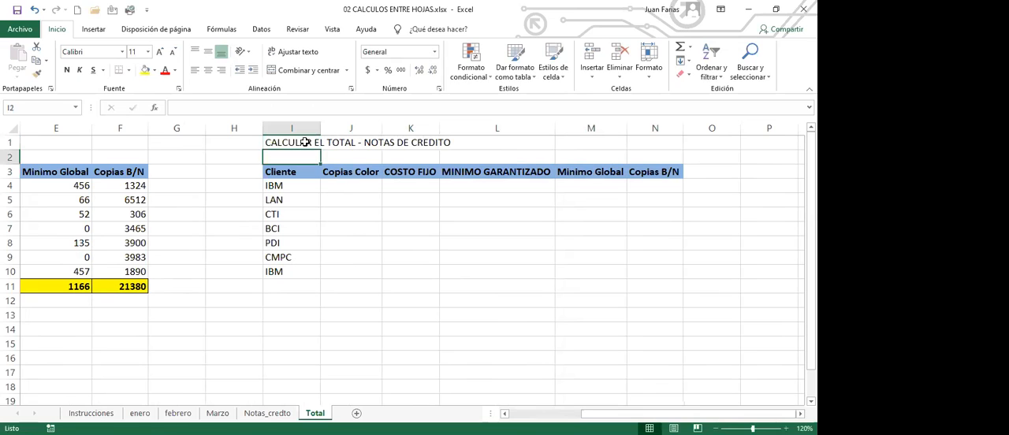
click(305, 142)
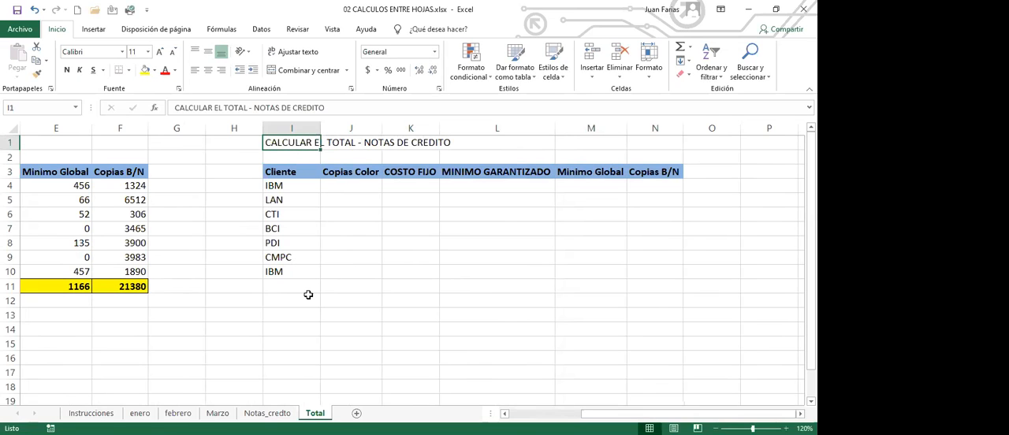
Step: Select the Copias Color cell for the first IBM row, J4, in the new table
click(343, 197)
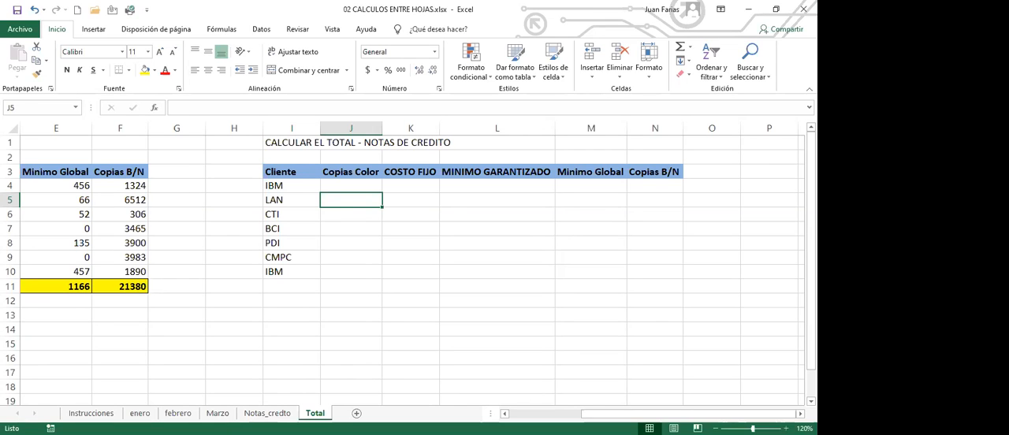
click(505, 414)
click(504, 414)
click(504, 414)
click(505, 414)
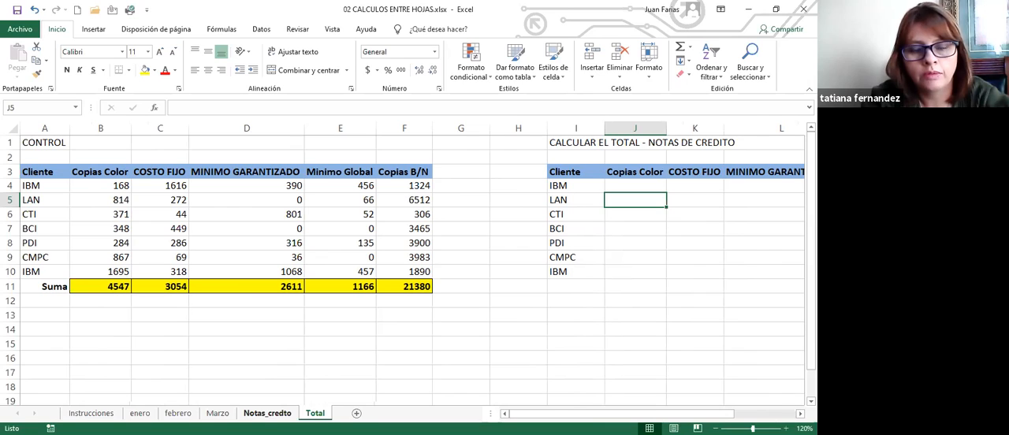
click(635, 187)
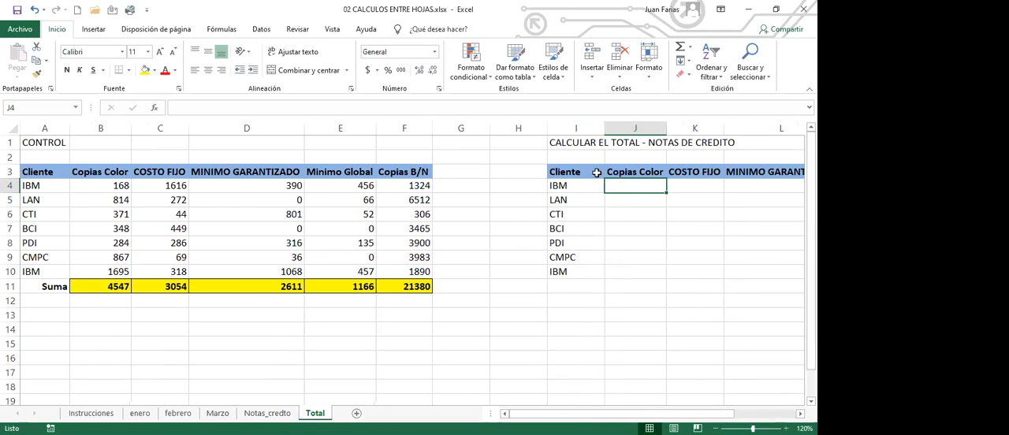